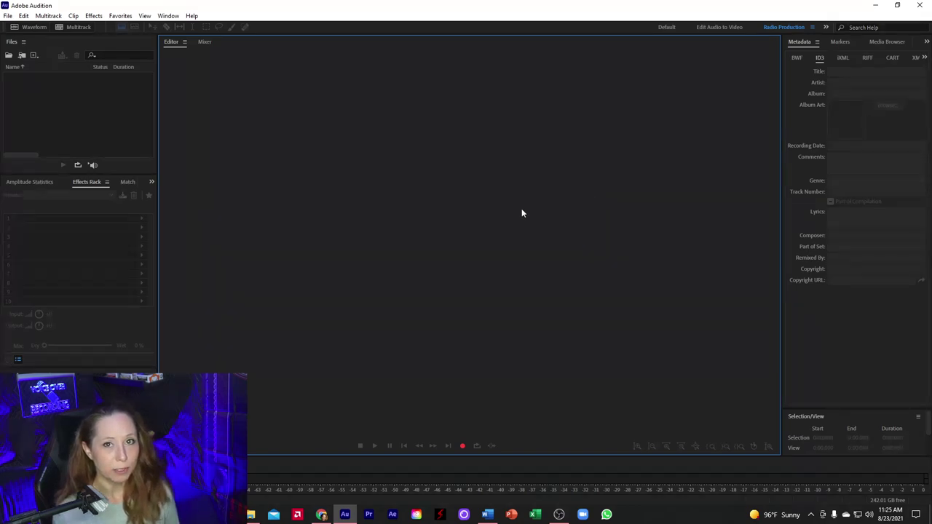
left_click(8, 16)
mouse_move(32, 28)
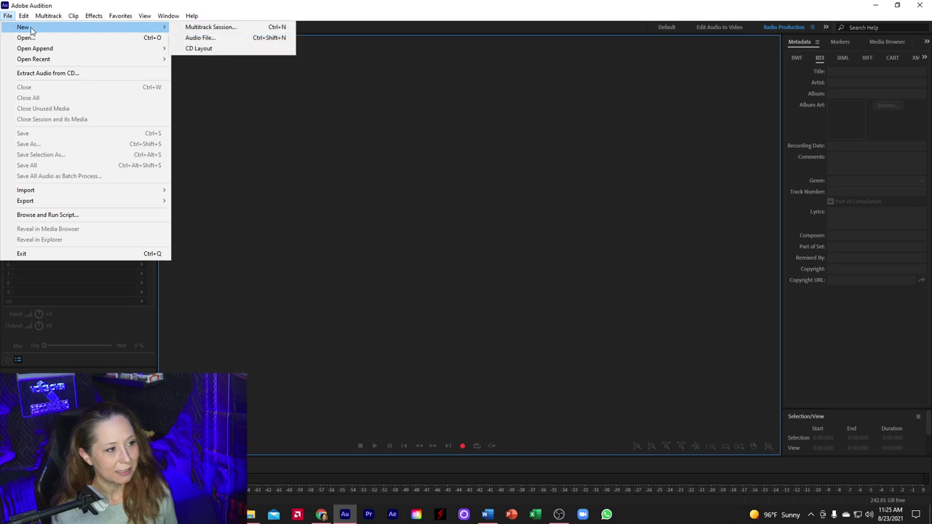
left_click(205, 37)
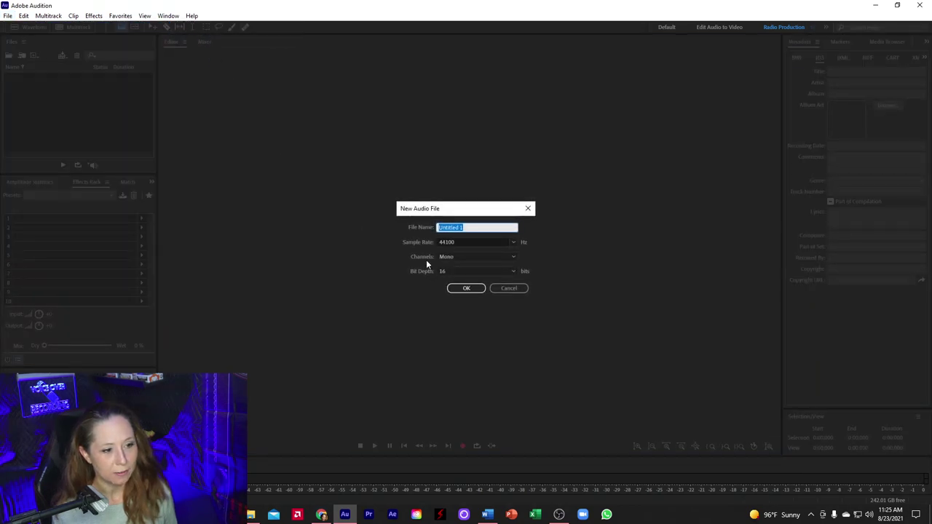
left_click(528, 209)
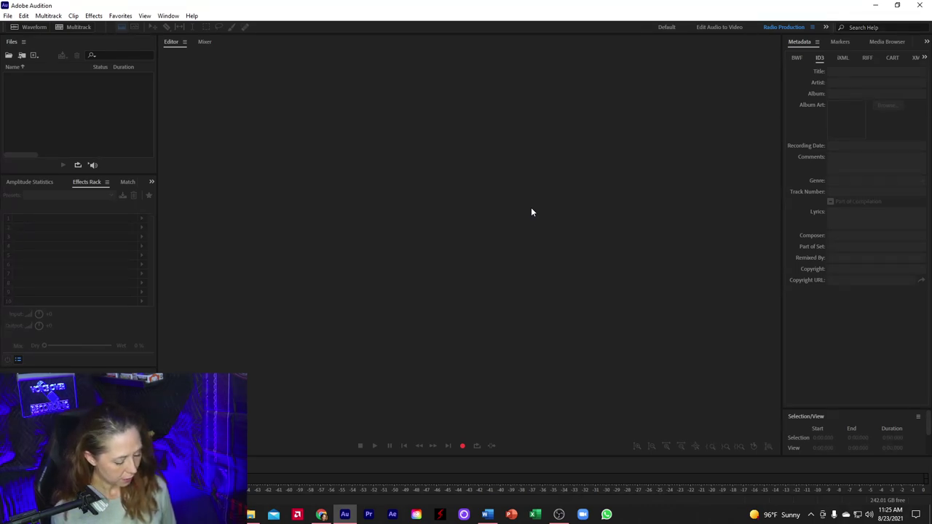
- Start a new audio file and enter 00_Title_opening credits as its file name
key("ctrl+shift+n")
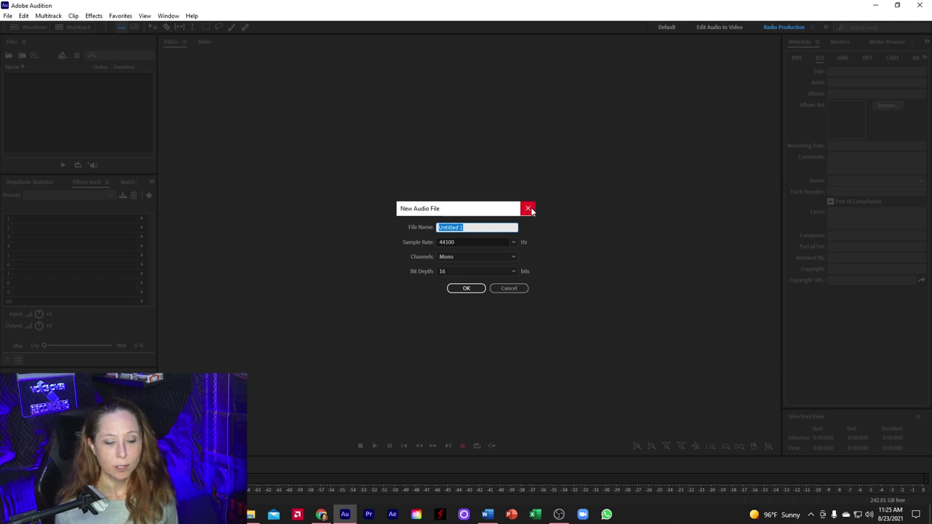
left_click(471, 227)
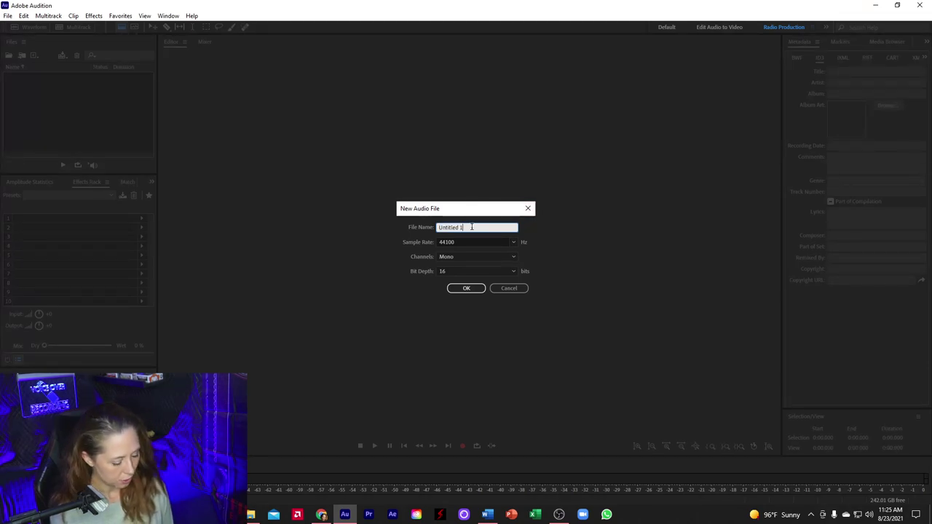
key("BackSpace")
key("BackSpace")
key("BackSpace")
key("BackSpace")
key("BackSpace")
key("BackSpace")
key("BackSpace")
key("BackSpace")
key("BackSpace")
key("BackSpace")
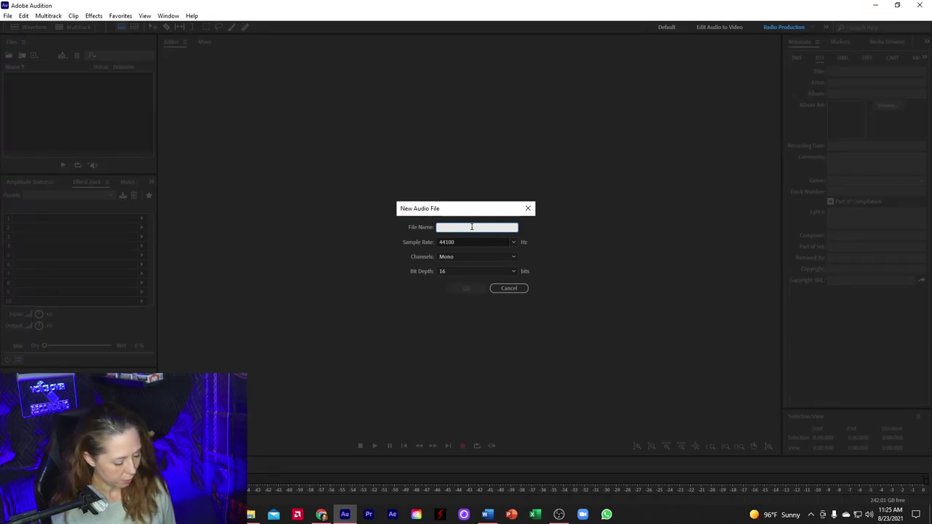
type("au")
key("BackSpace")
key("BackSpace")
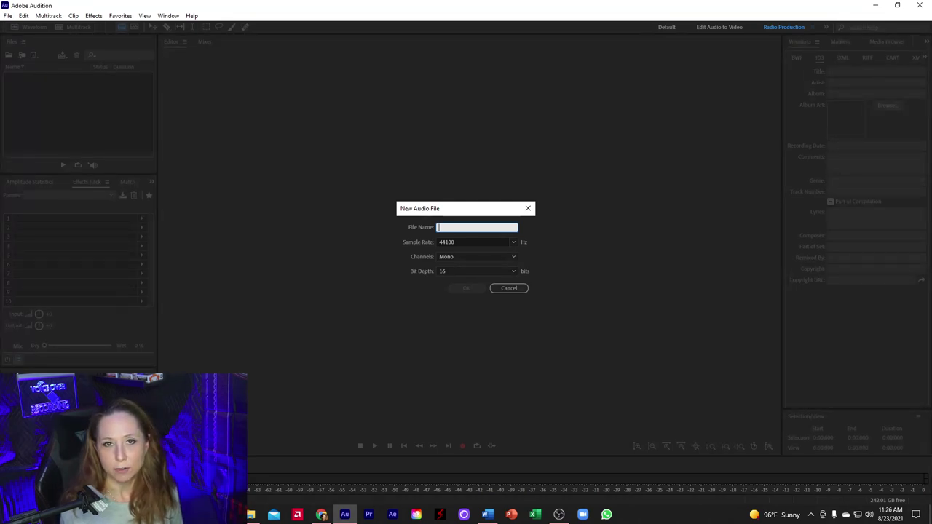
type("00")
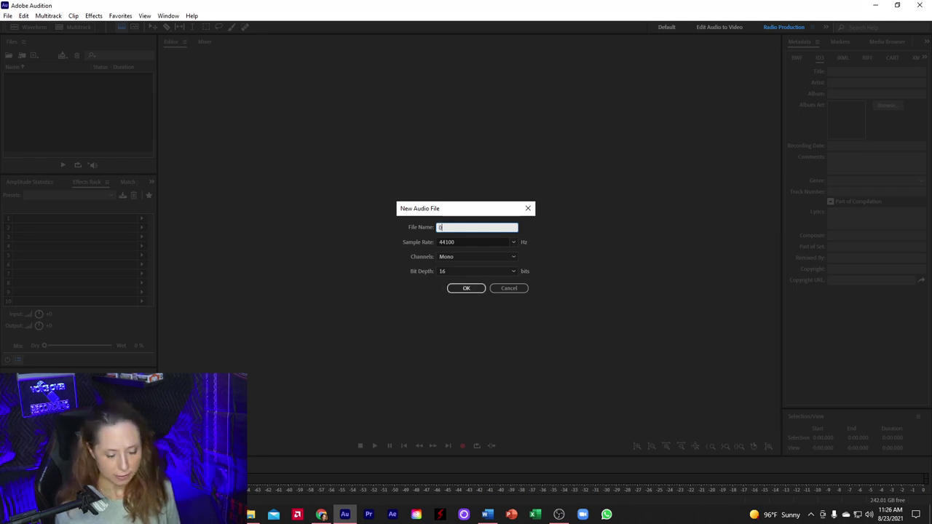
type("_")
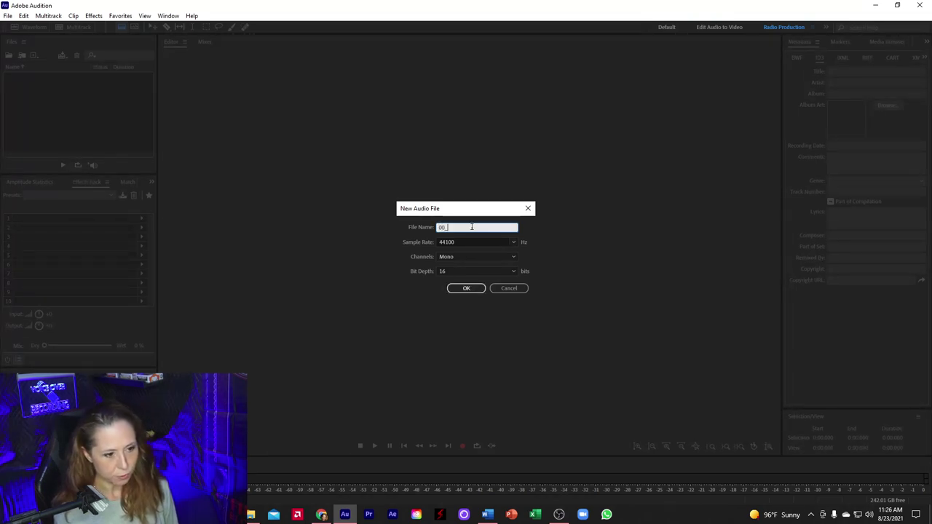
type("Title_")
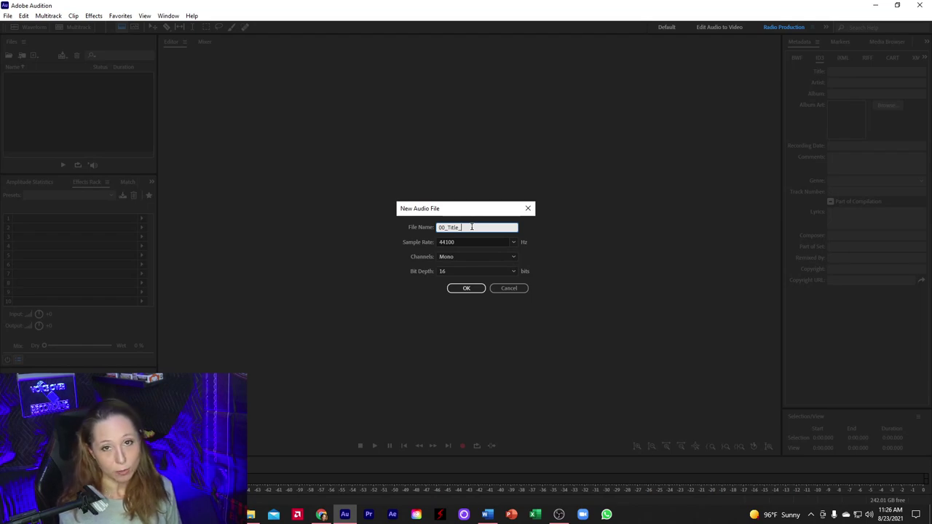
type("opening cre")
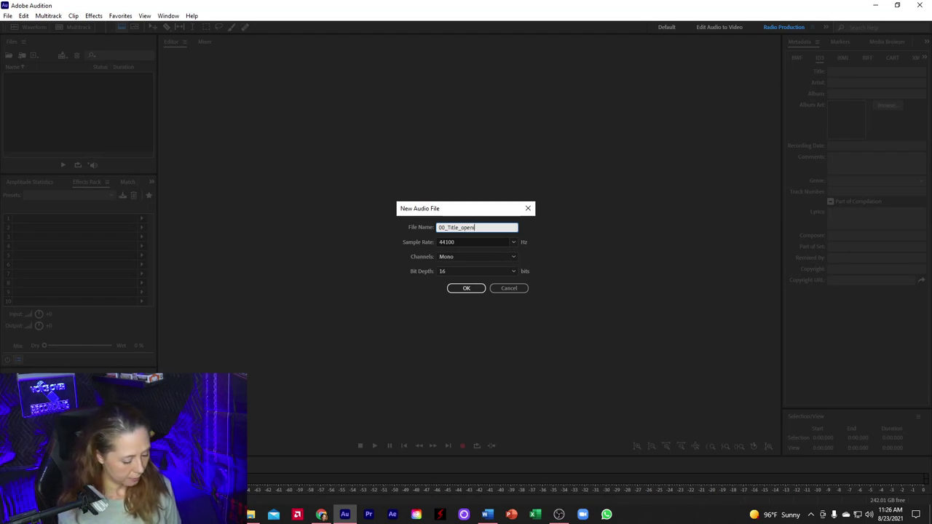
type("dits")
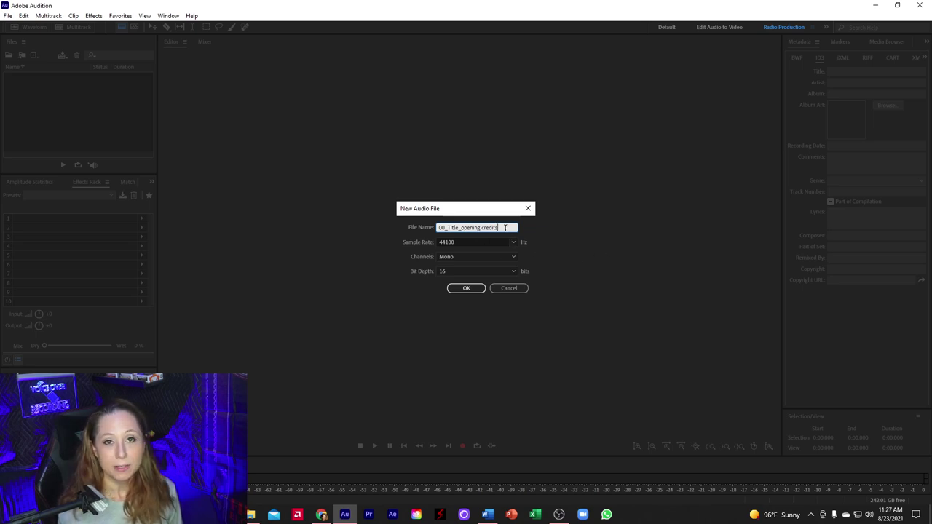
- Change the new audio file's name to 01_Title_Introduction
left_click(443, 228)
key("BackSpace")
type("1")
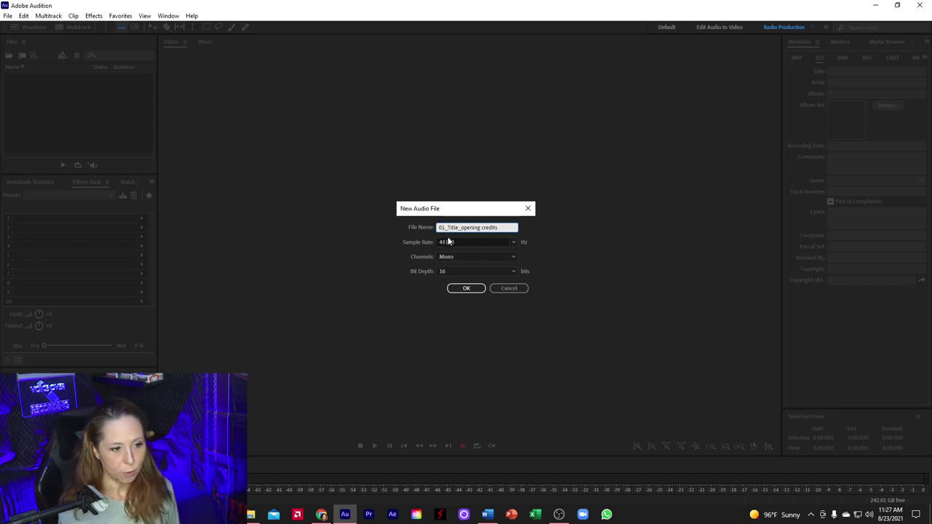
left_click_drag(460, 228, 513, 228)
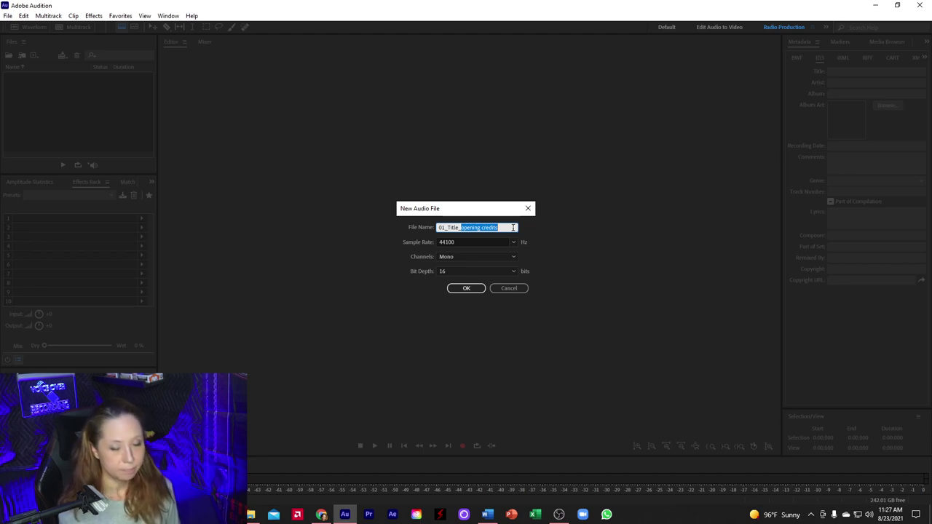
type("lin")
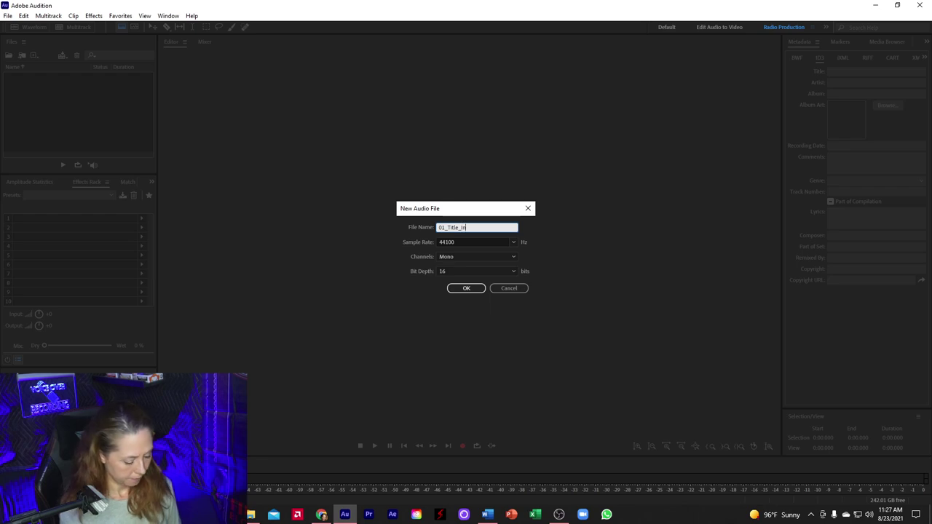
type("roduction")
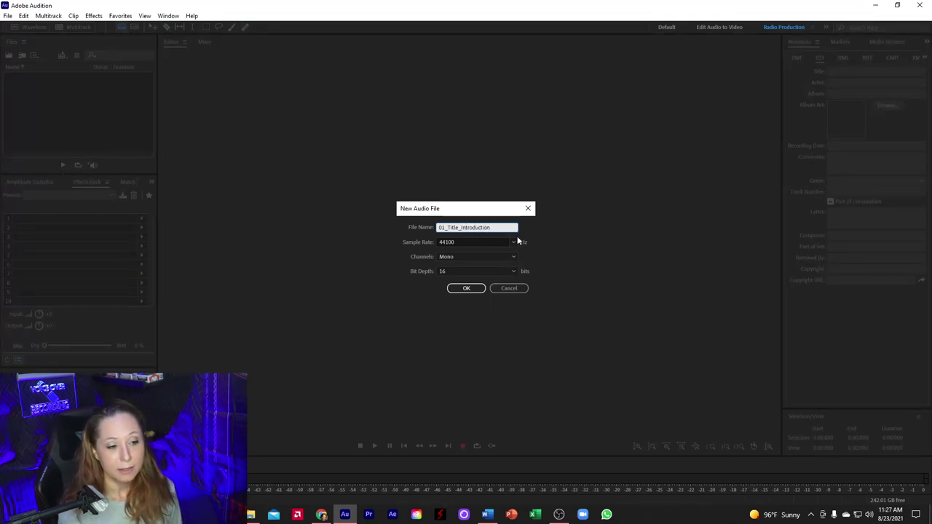
- Change the file name to 02_Title_Ch 1 and create the audio file at 44100 Hz, mono, 16 bits
left_click(442, 227)
type("01")
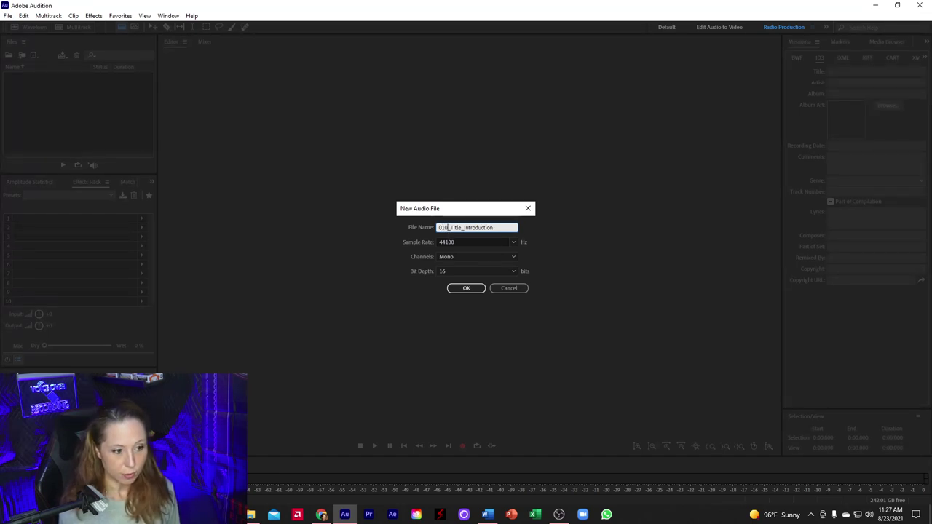
key("BackSpace")
key("BackSpace")
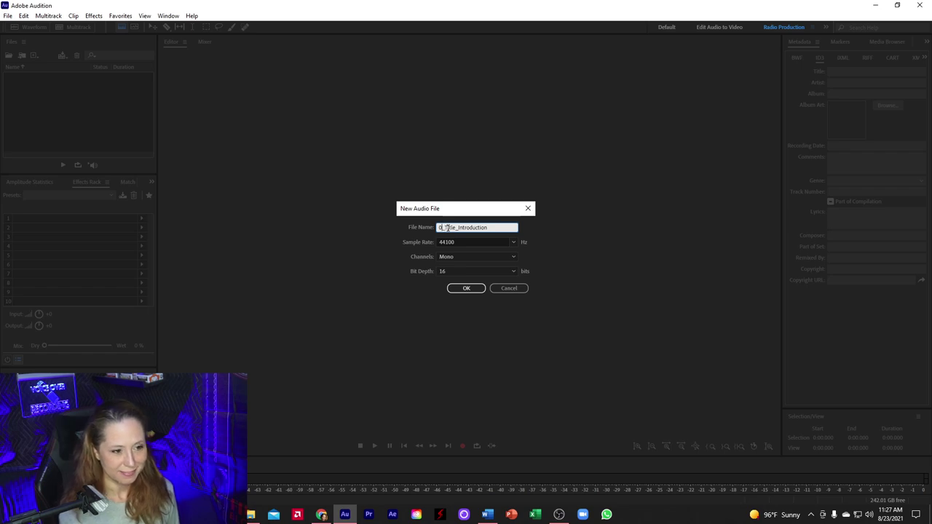
type("2")
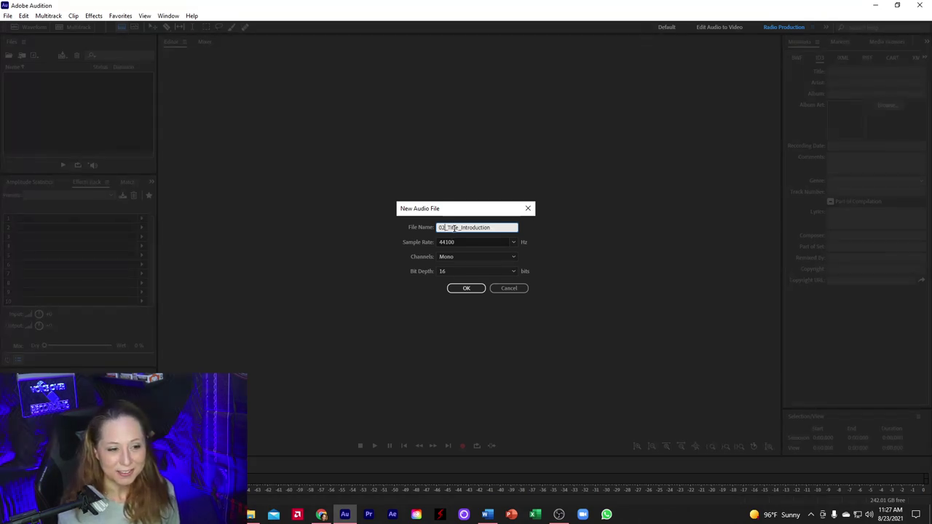
left_click_drag(460, 227, 491, 229)
type("Ch 1")
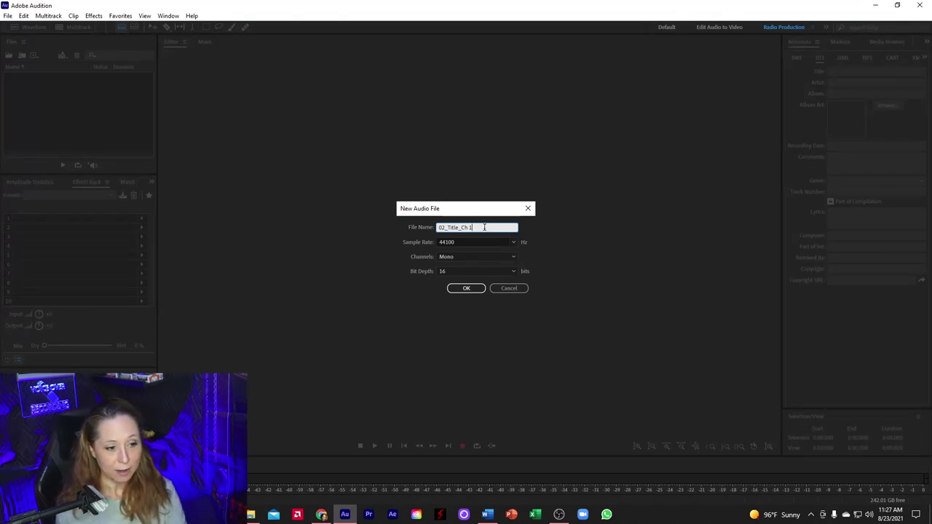
left_click(467, 288)
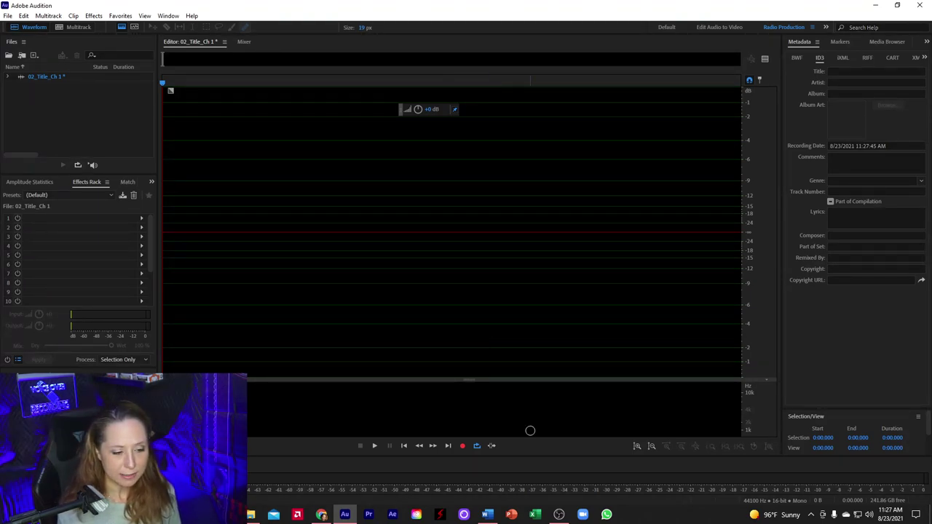
- Switch to the Word manuscript, reduce its window size, show the Chapter 3 - Taking a break heading, and minimize the manuscript
left_click(487, 514)
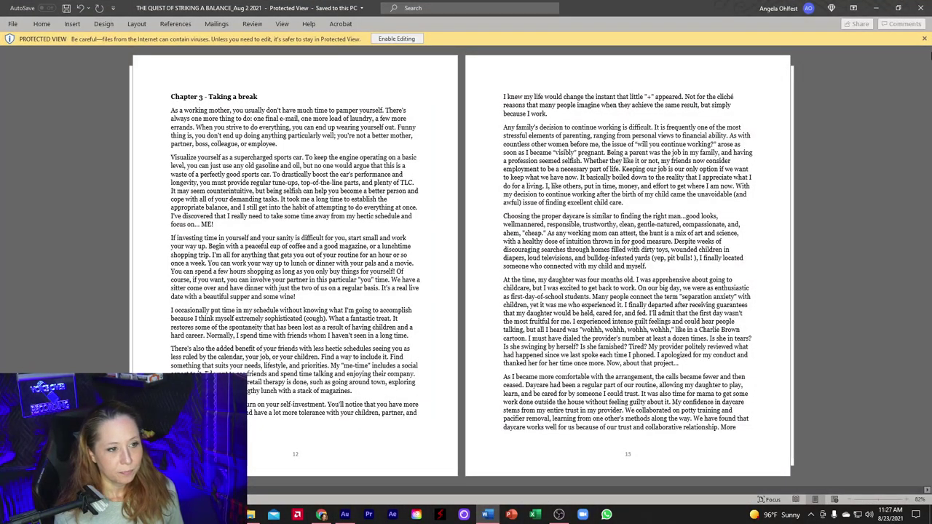
left_click(901, 8)
scroll(614, 199, "up", 6)
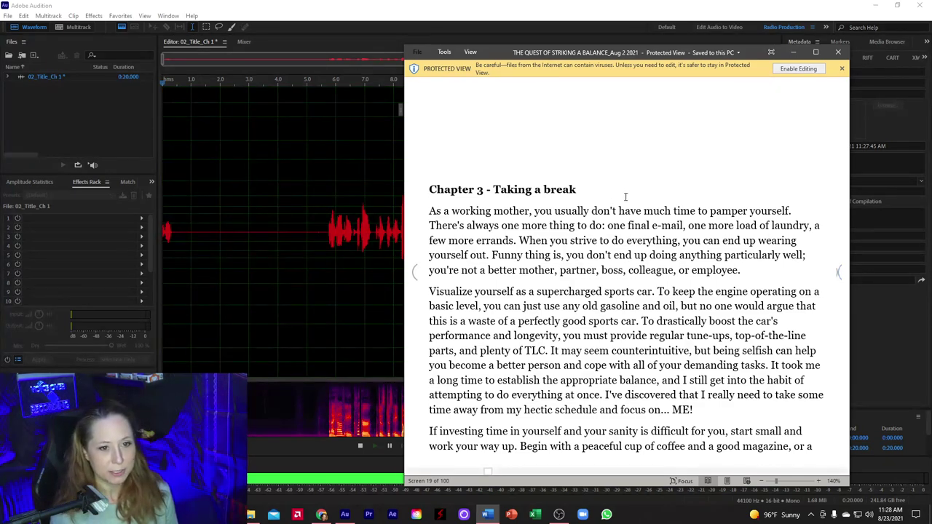
left_click(794, 52)
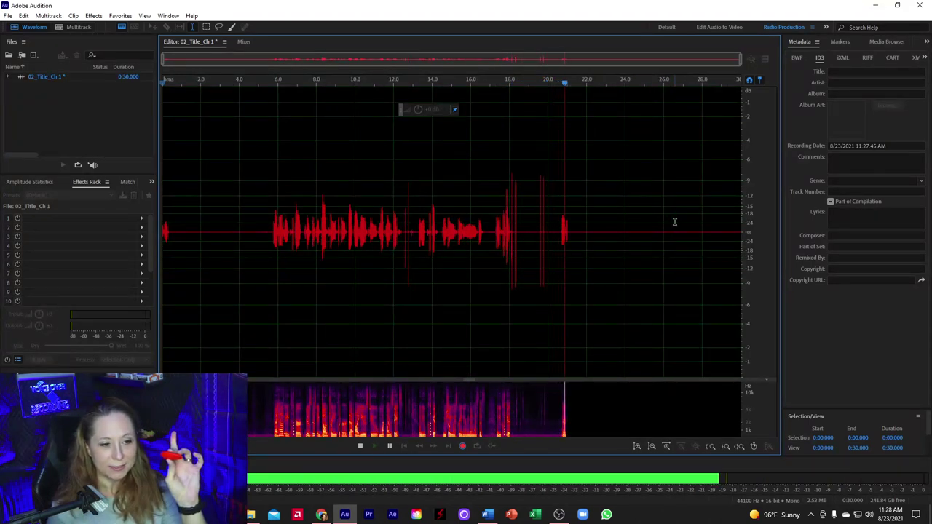
- Highlight the pair of marker spikes between about 19.2 s and 20.0 s, stop the recording, and place the playhead at about 17.1 s
scroll(674, 221, "up", 8)
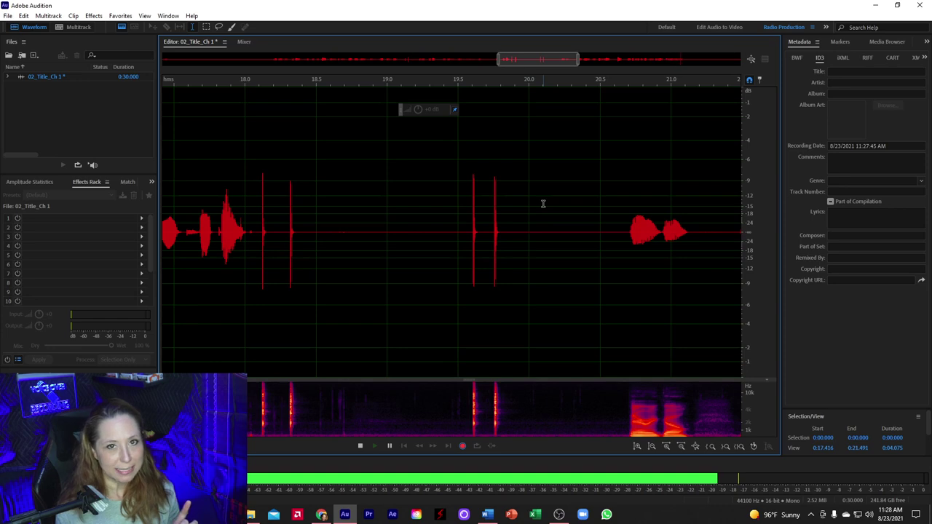
scroll(543, 203, "down", 4)
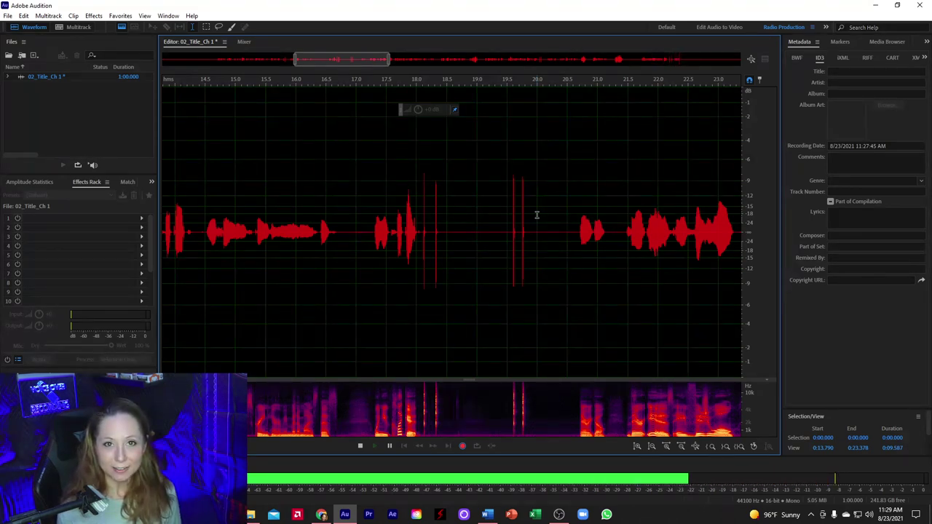
left_click_drag(536, 215, 491, 224)
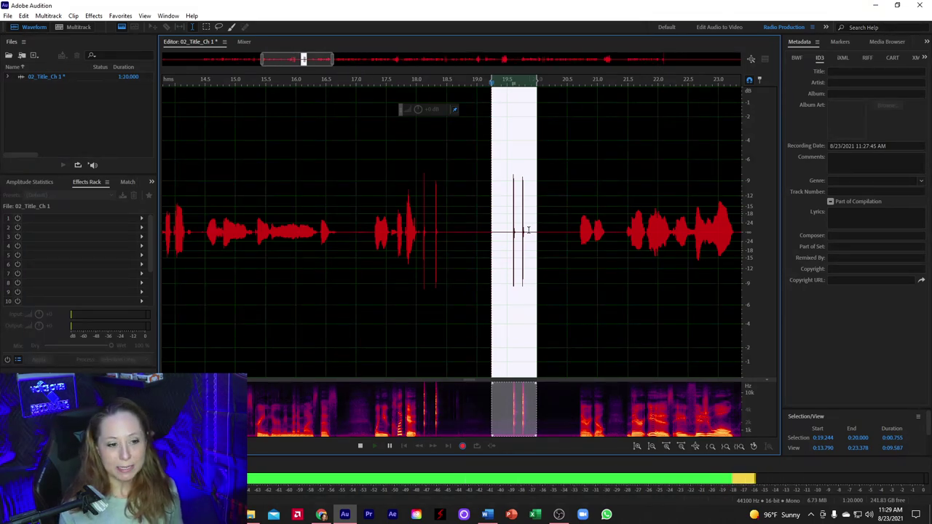
left_click(360, 447)
left_click(359, 368)
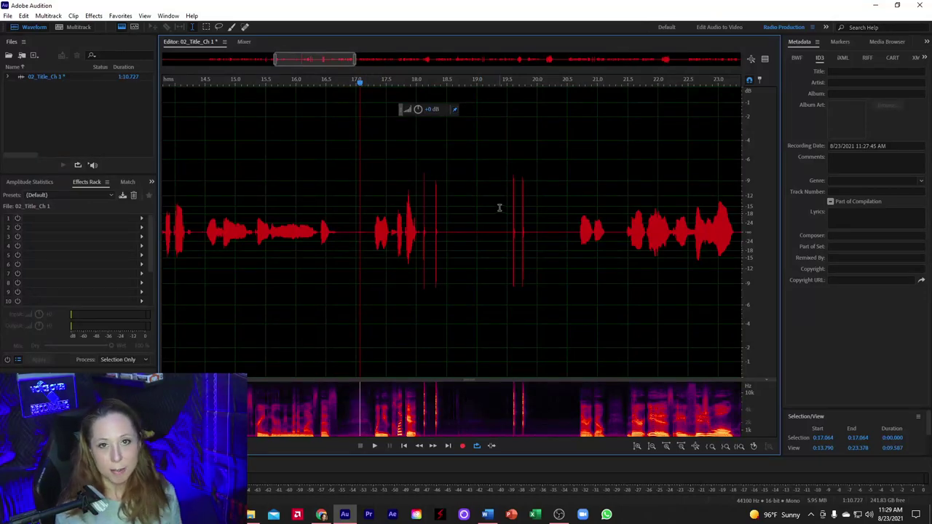
- Delete the audio from about 19.4 s to the end and record a new take starting at about 17.1 s
left_click_drag(499, 208, 930, 224)
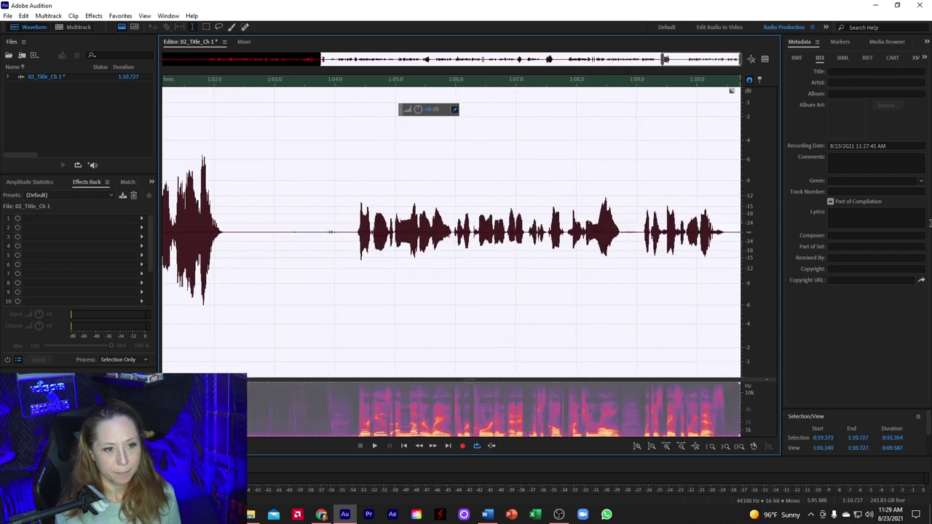
key("Delete")
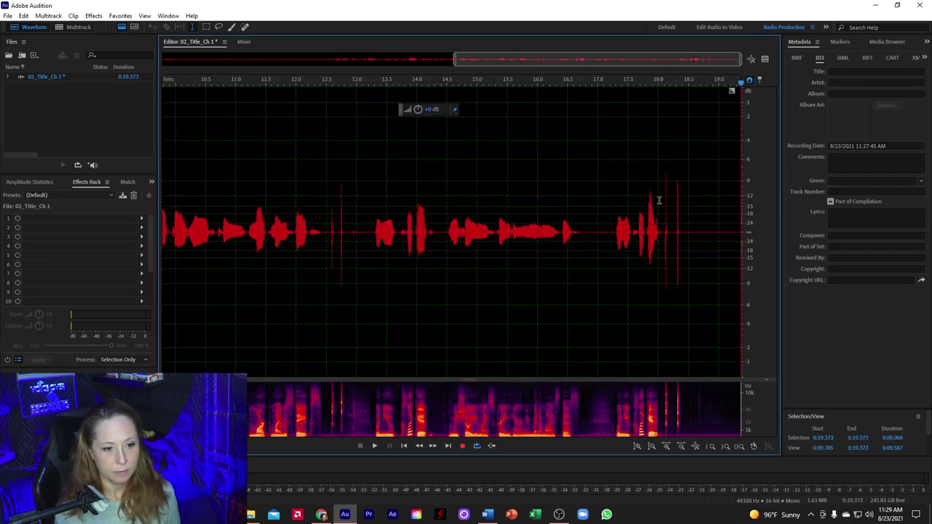
left_click(606, 202)
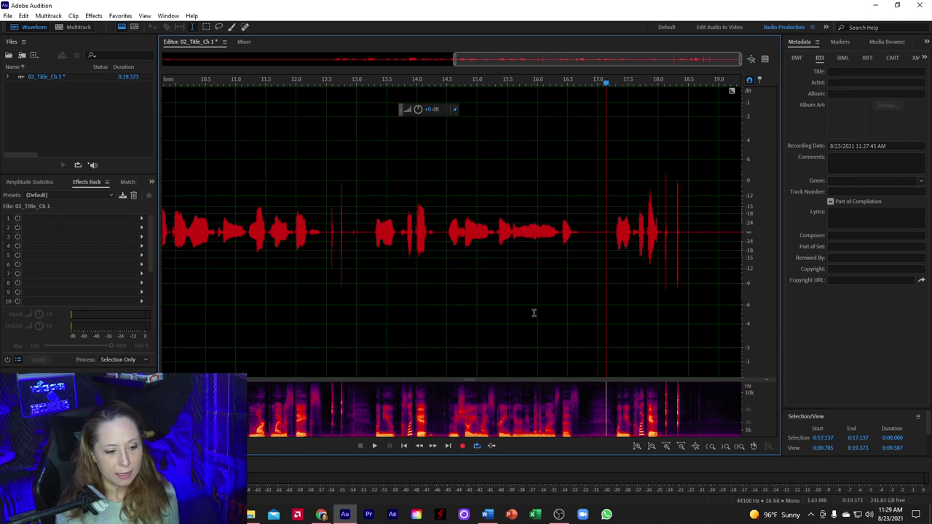
left_click(462, 445)
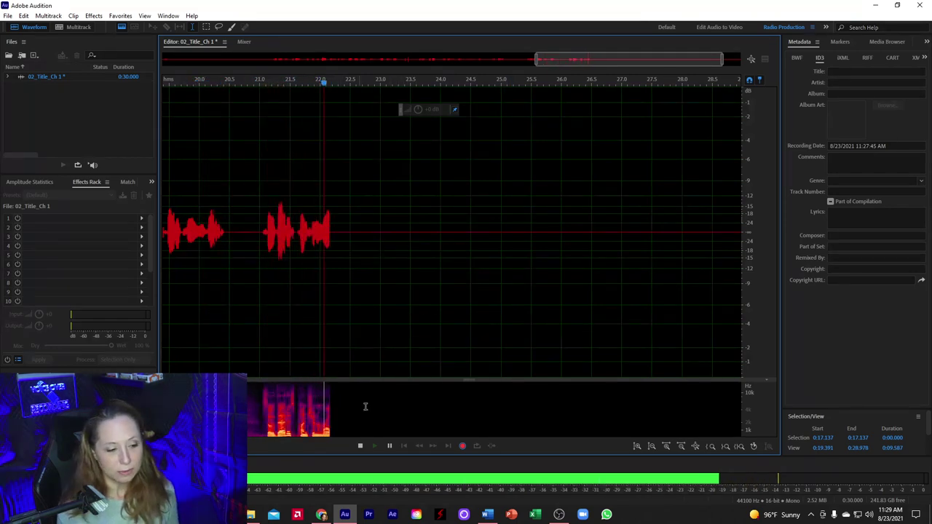
left_click(360, 446)
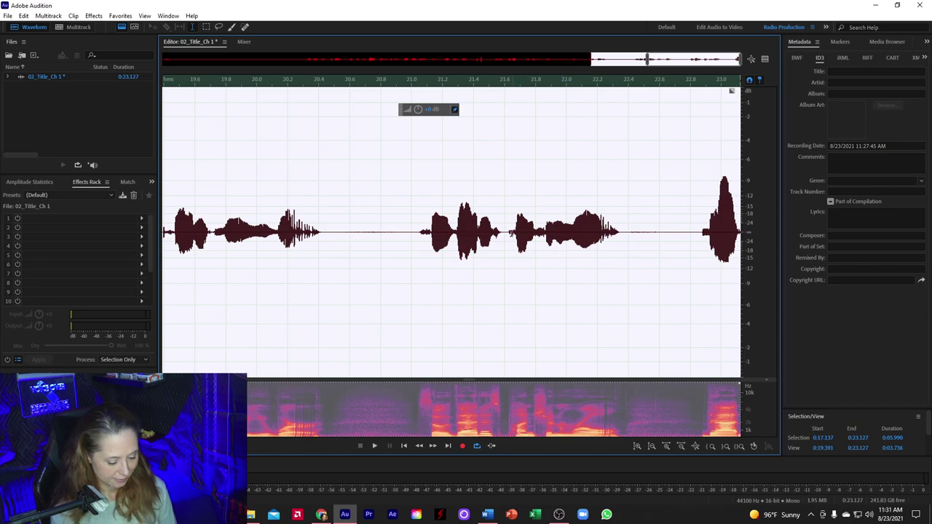
- Select the entire waveform and delete all the recorded audio
right_click(443, 198)
left_click(466, 204)
key("Delete")
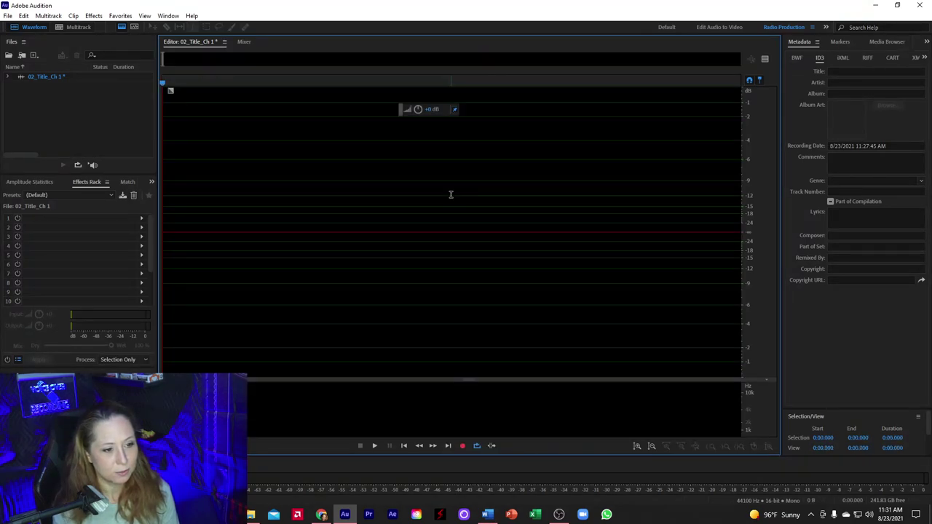
- Start a new recording in the empty file and switch to the Word manuscript
left_click(461, 446)
left_click(487, 514)
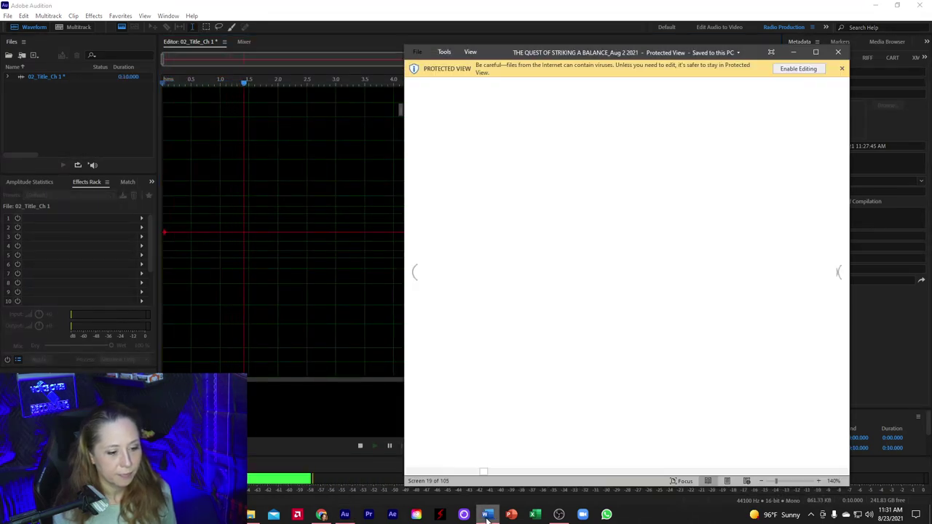
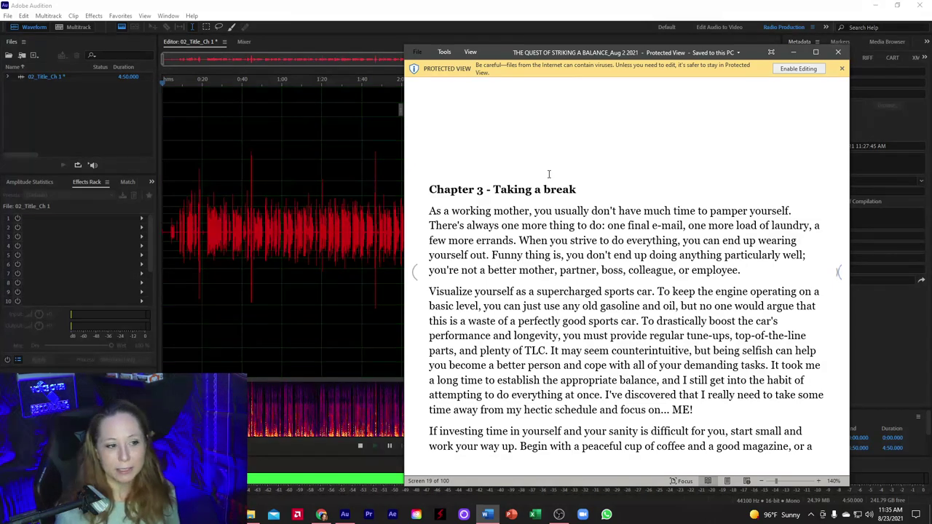
- Switch from the Word manuscript back to Adobe Audition and stop the narration recording
left_click(361, 182)
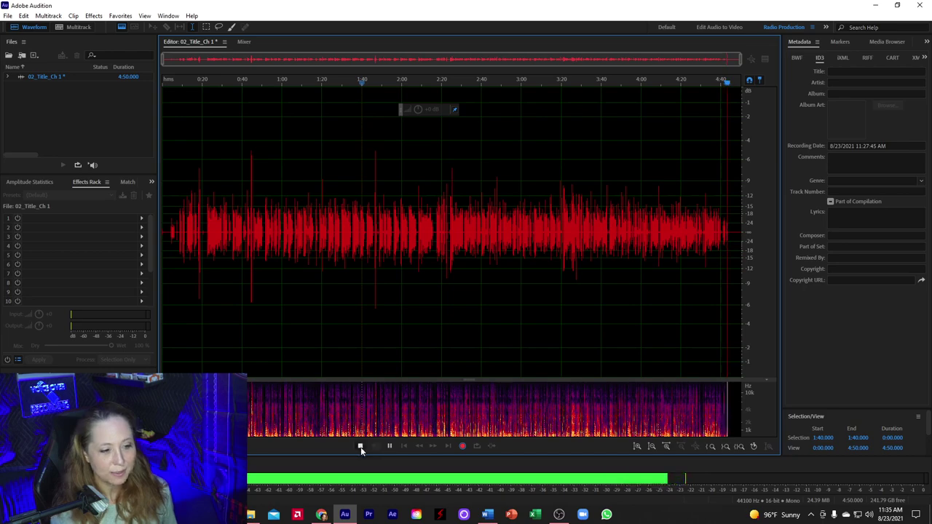
left_click(360, 445)
left_click(460, 296)
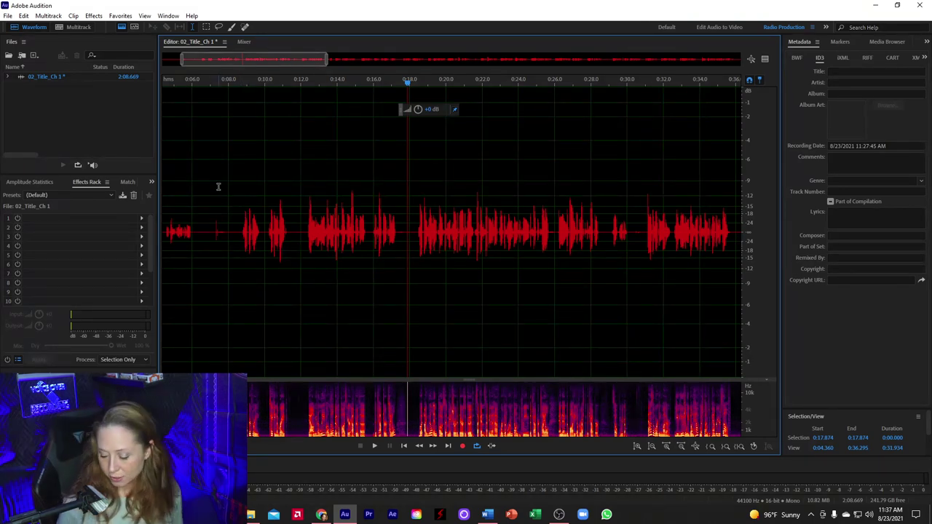
- Play the opening from about 4.6 s and delete the unwanted audio from the file's start to about 8.1 s
key("ctrl+Right")
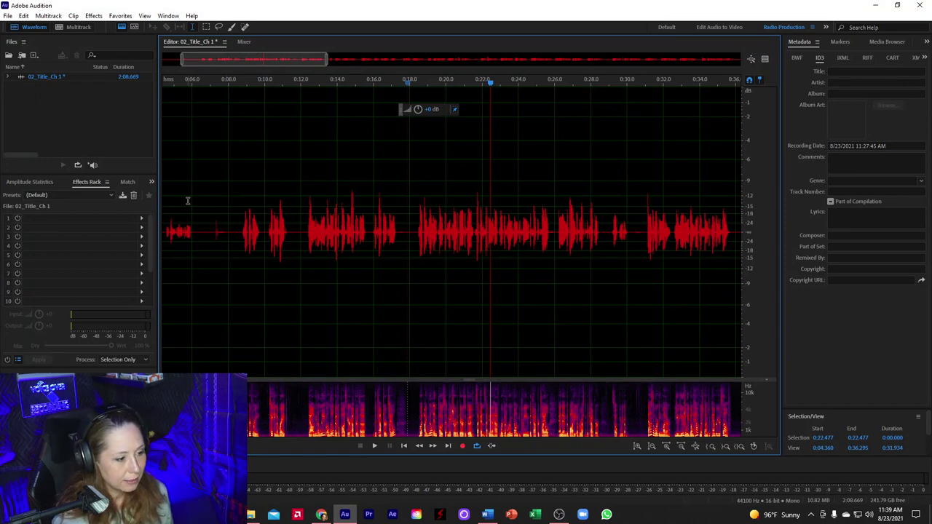
left_click(166, 207)
key("space")
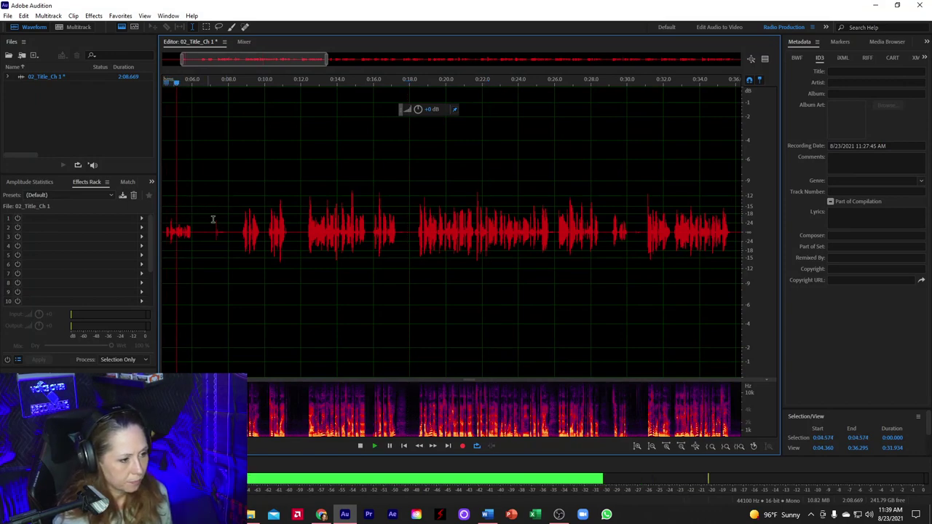
key("space")
scroll(235, 216, "up", 2)
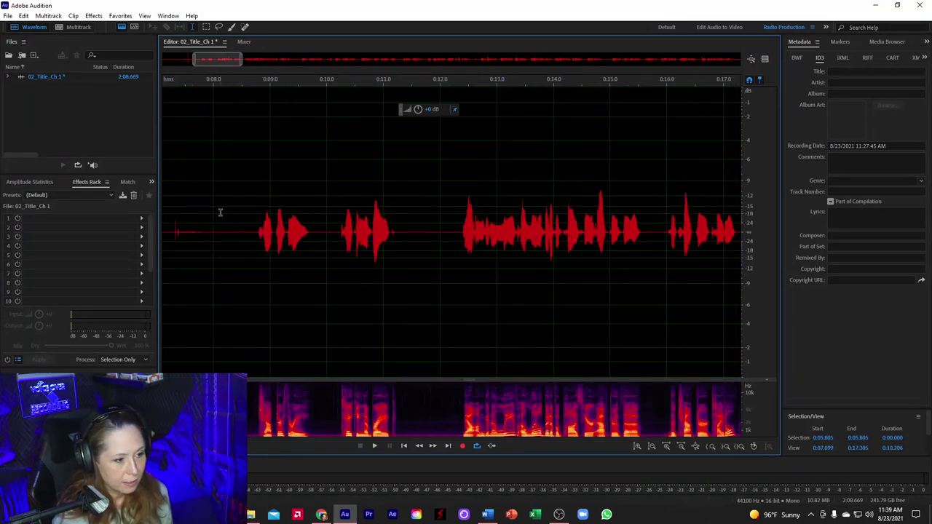
left_click_drag(221, 211, 109, 214)
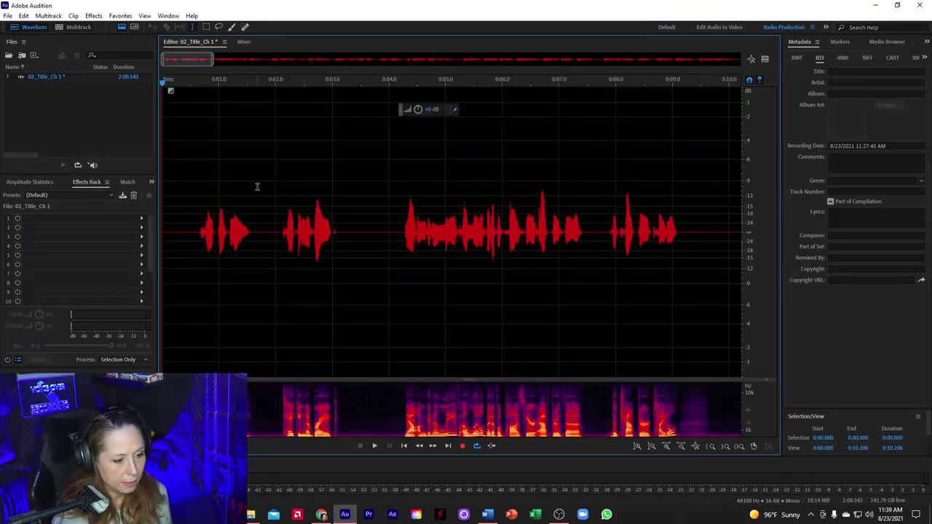
- Load the Audiobook 2 preset into the Effects Rack for the full recording
scroll(303, 126, "down", 3)
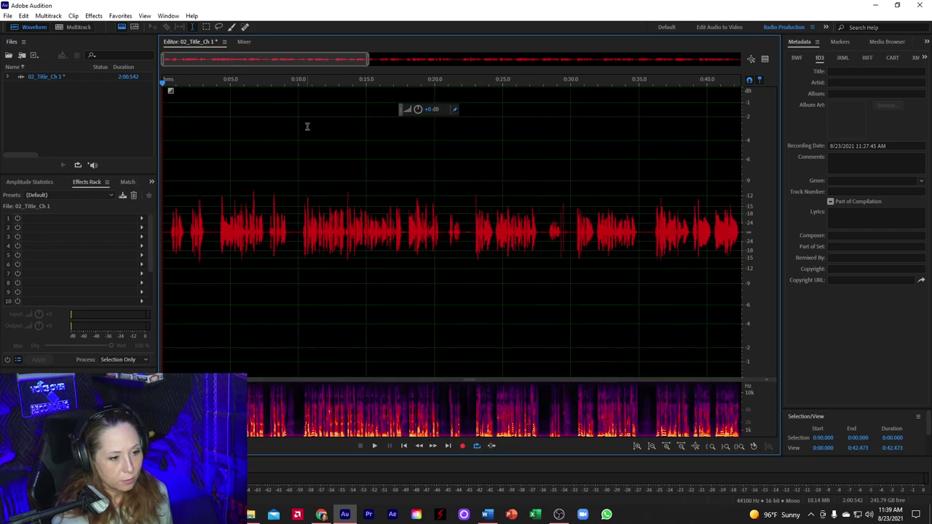
scroll(313, 129, "down", 3)
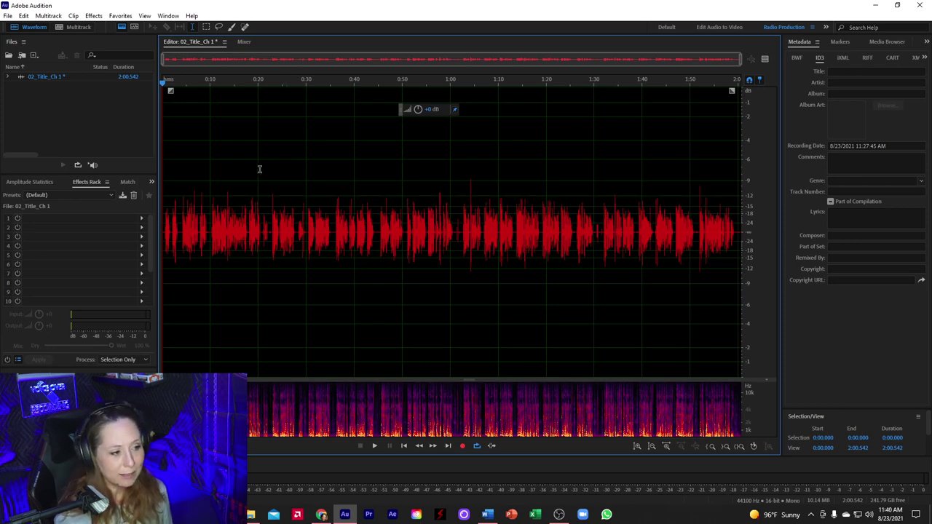
left_click(110, 195)
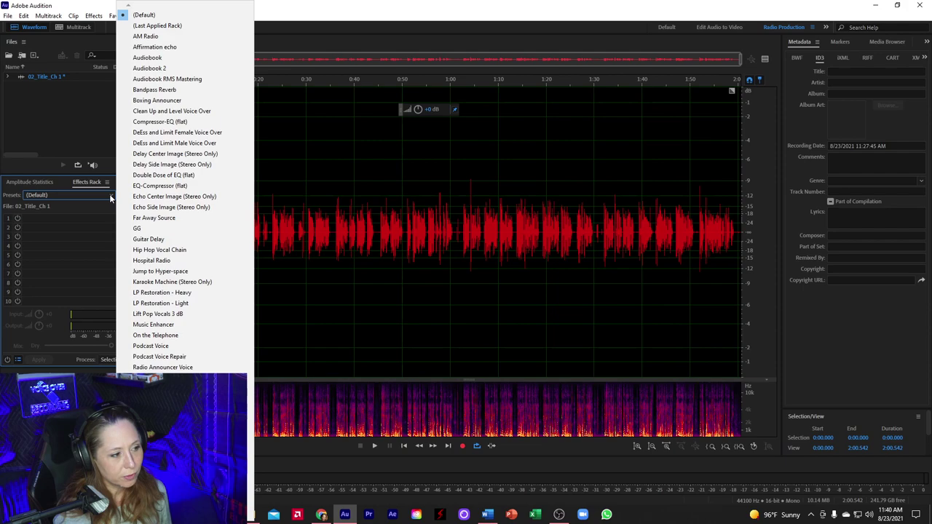
left_click(158, 68)
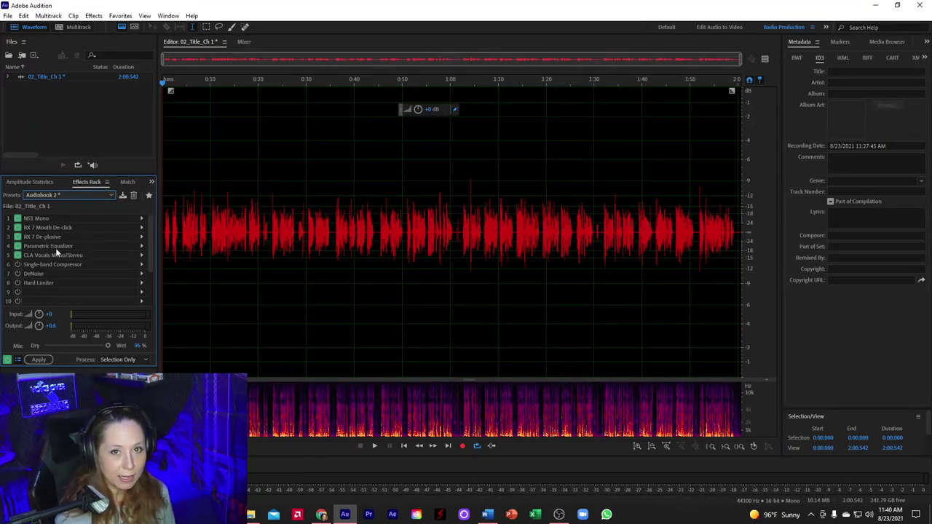
- View the Save Effect Preset dialog and the list of rack presets, leaving both without saving or choosing anything
left_click(123, 197)
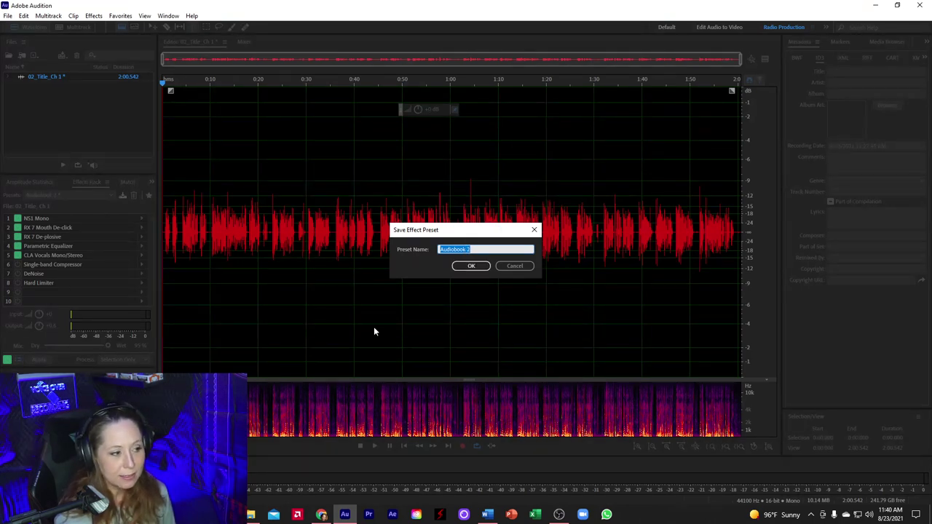
left_click(516, 266)
left_click(110, 195)
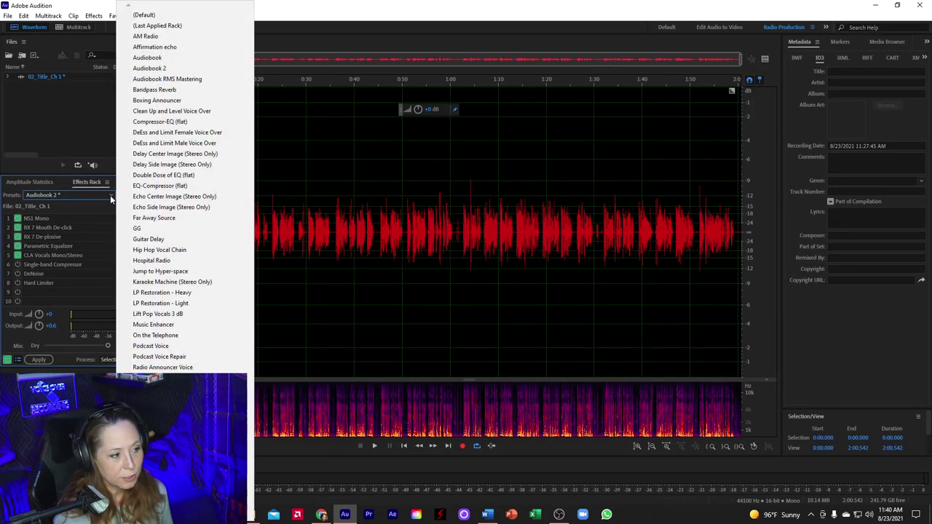
left_click(110, 195)
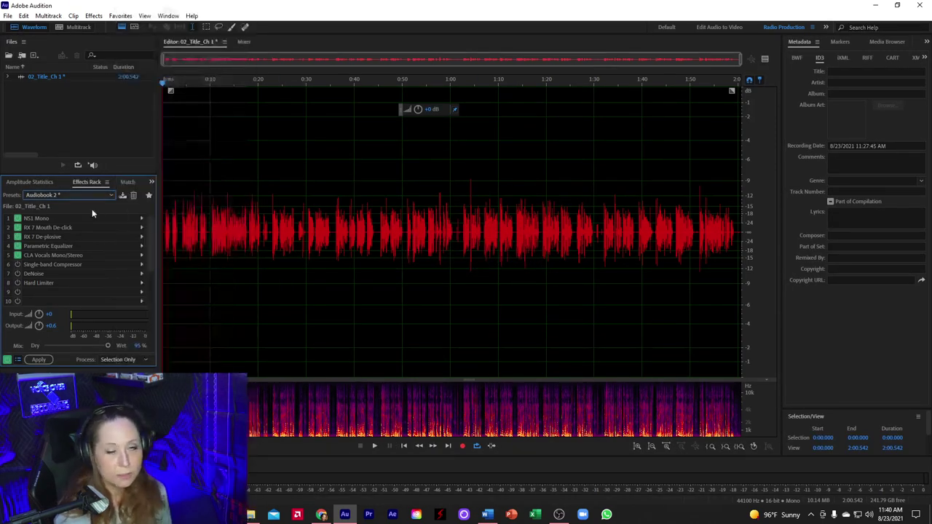
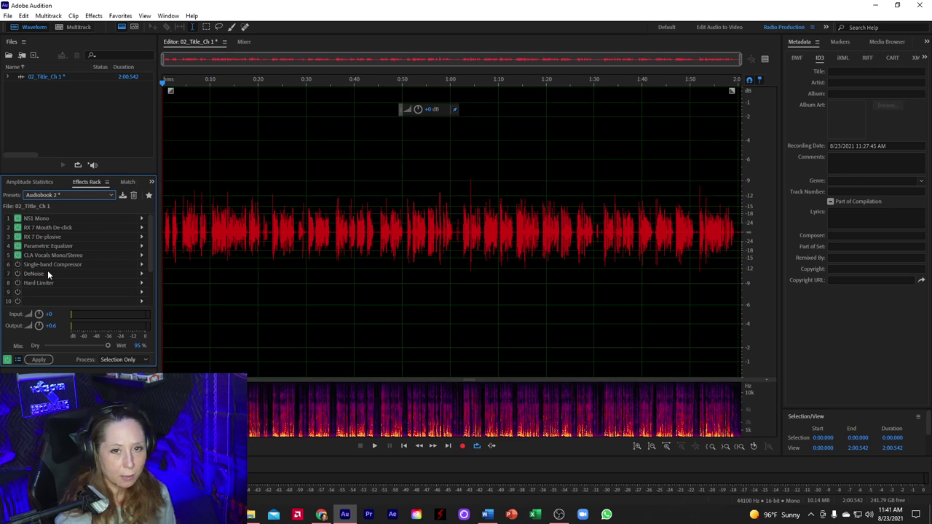
- Open the NS1 Mono noise suppressor in the Effects Rack, examine its suppression level and close it
left_click(42, 217)
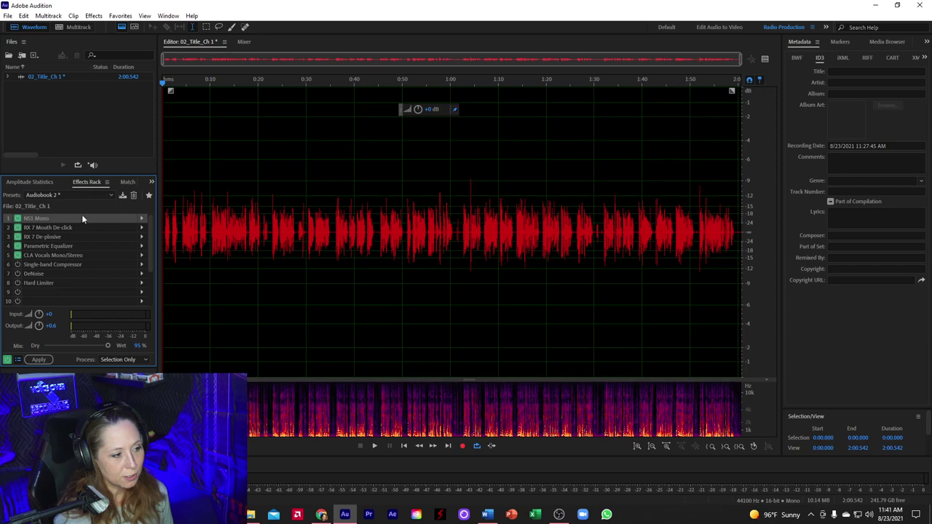
left_click(142, 218)
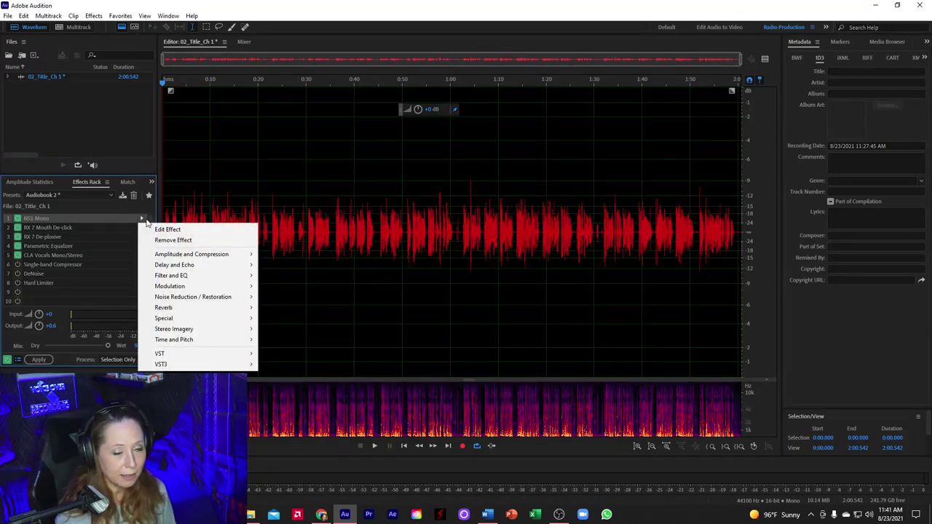
left_click(164, 230)
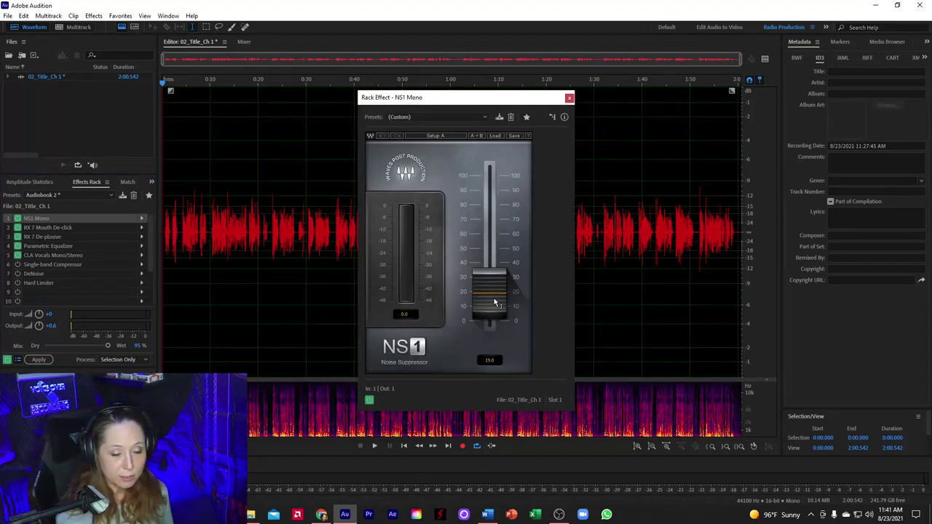
left_click(569, 97)
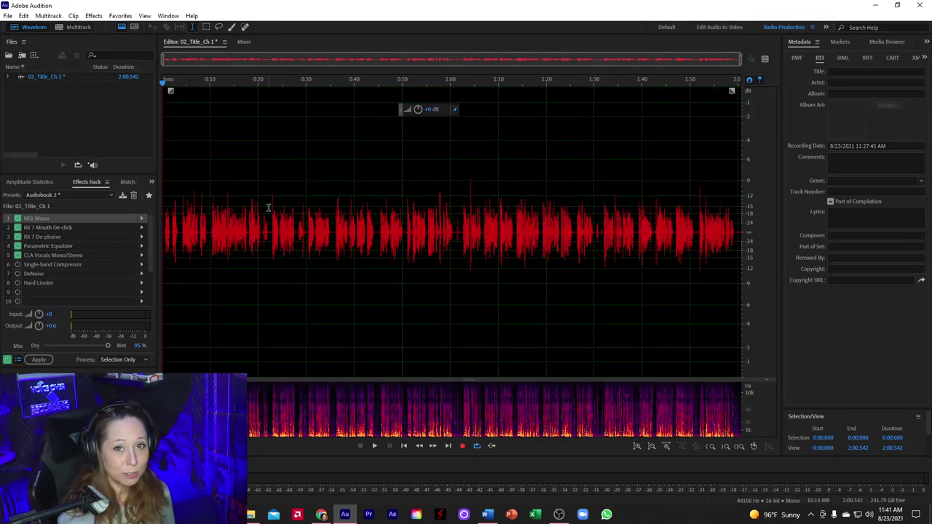
- Examine the settings of the RX 7 Mouth De-click and RX 7 De-plosive effects, closing each one
left_click(65, 227)
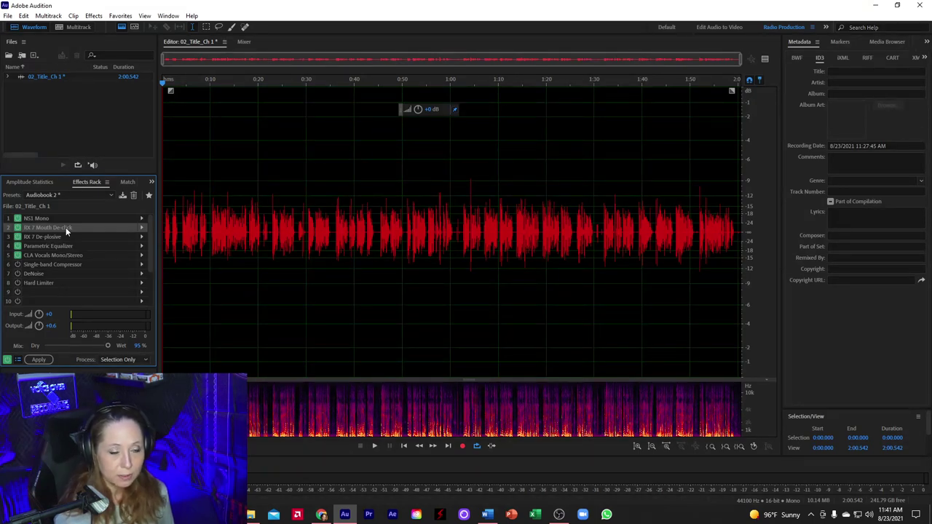
left_click(142, 227)
left_click(310, 244)
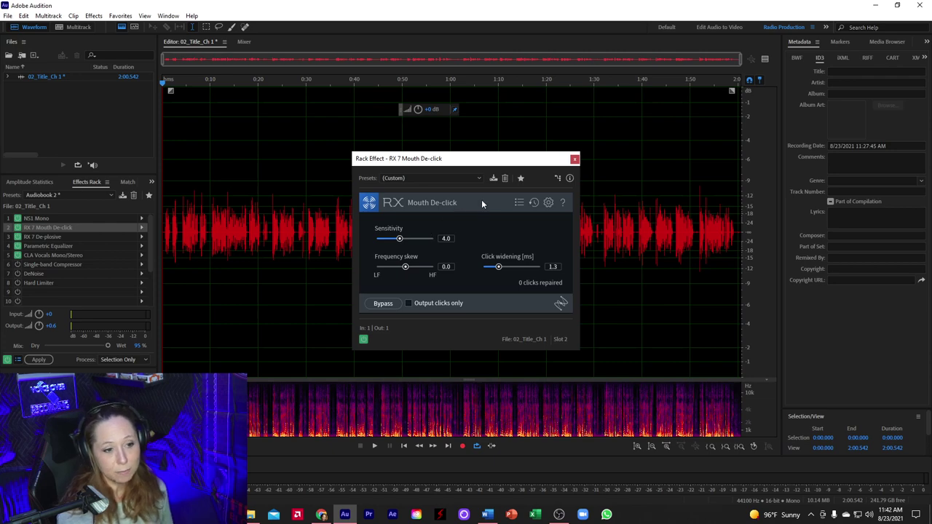
left_click(574, 158)
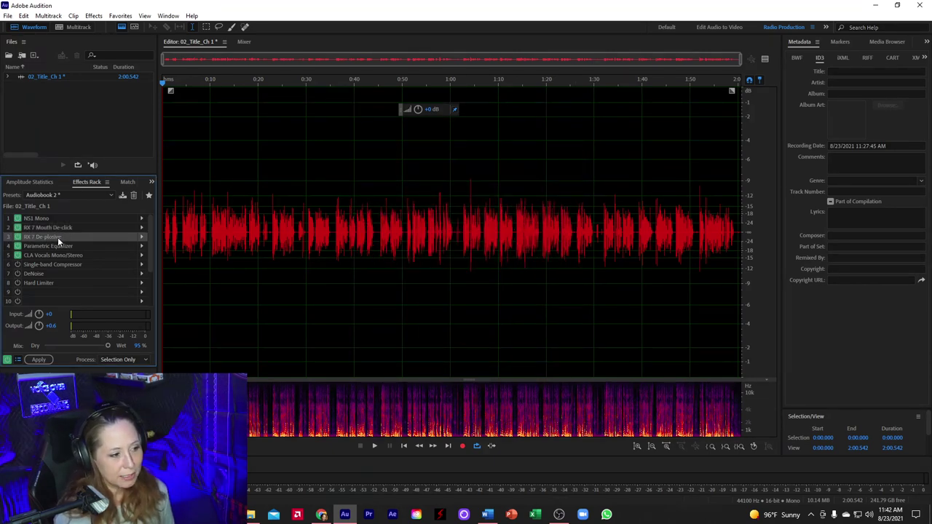
left_click(142, 238)
left_click(167, 248)
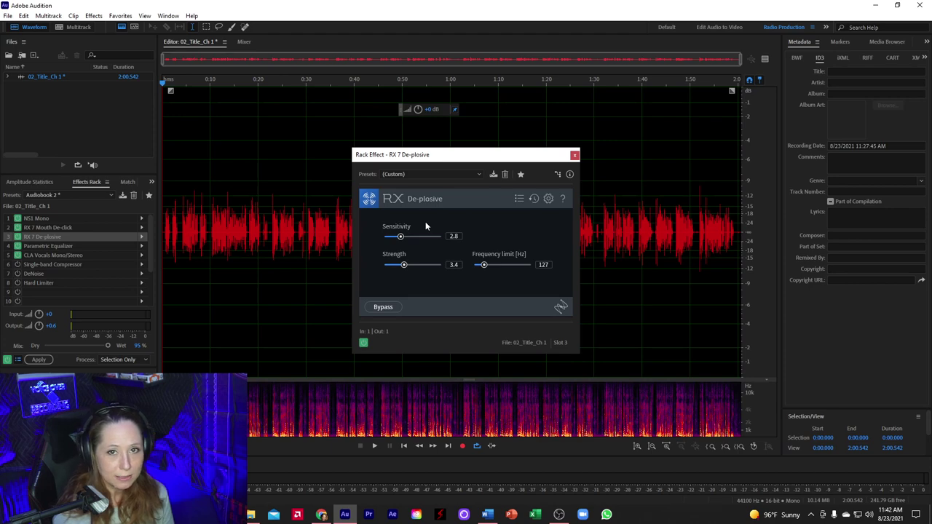
left_click(574, 154)
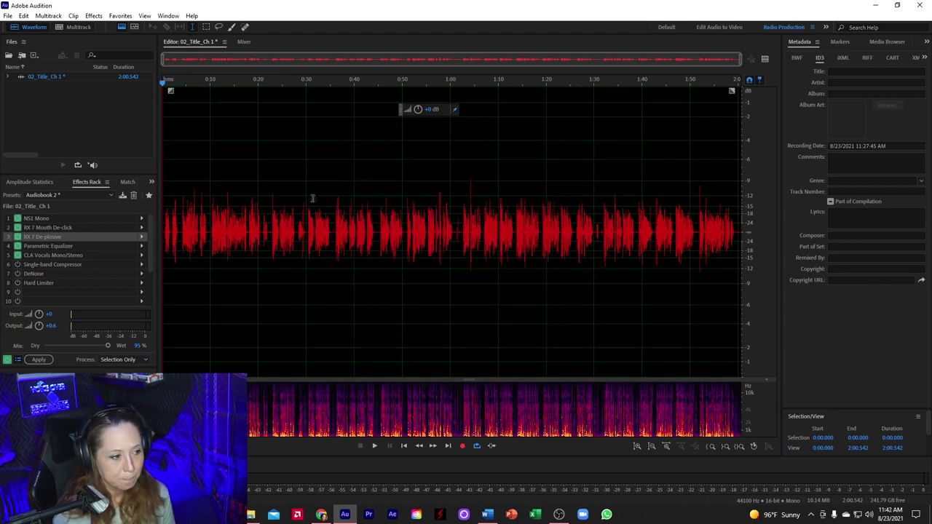
- Examine the Parametric Equalizer curve and bands and the CLA Vocals bass, treble and compress faders, closing each effect
double_click(42, 246)
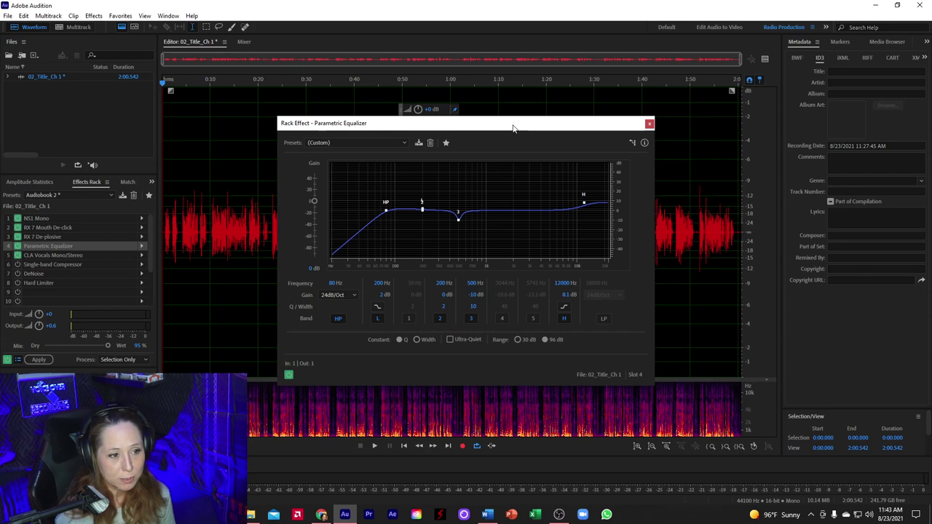
left_click(650, 125)
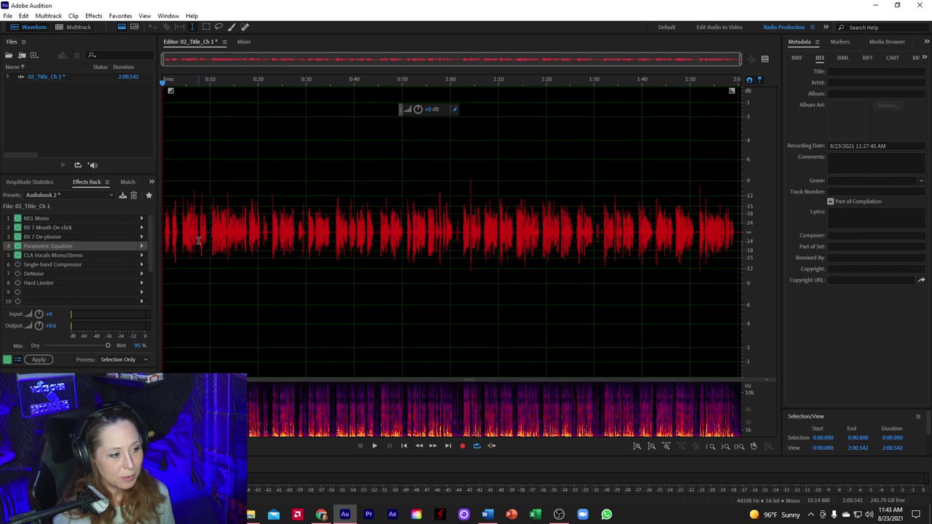
double_click(44, 255)
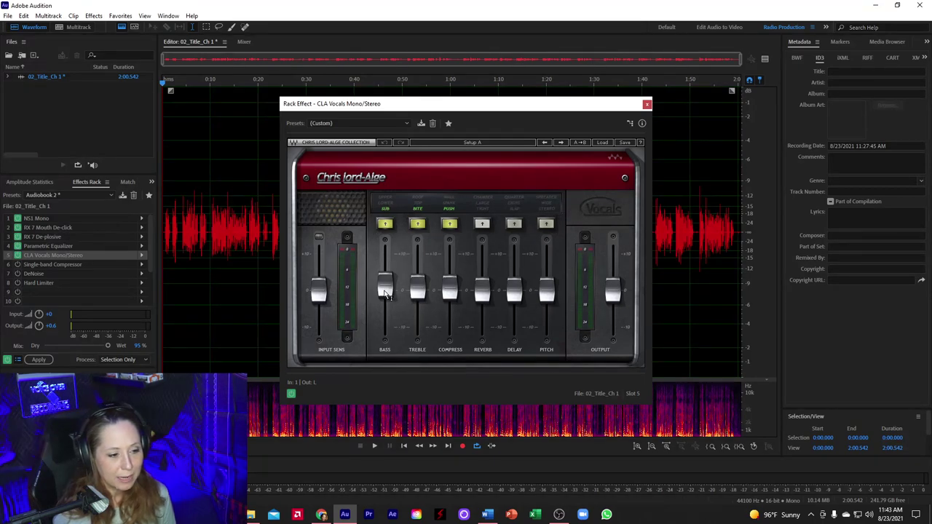
mouse_move(387, 293)
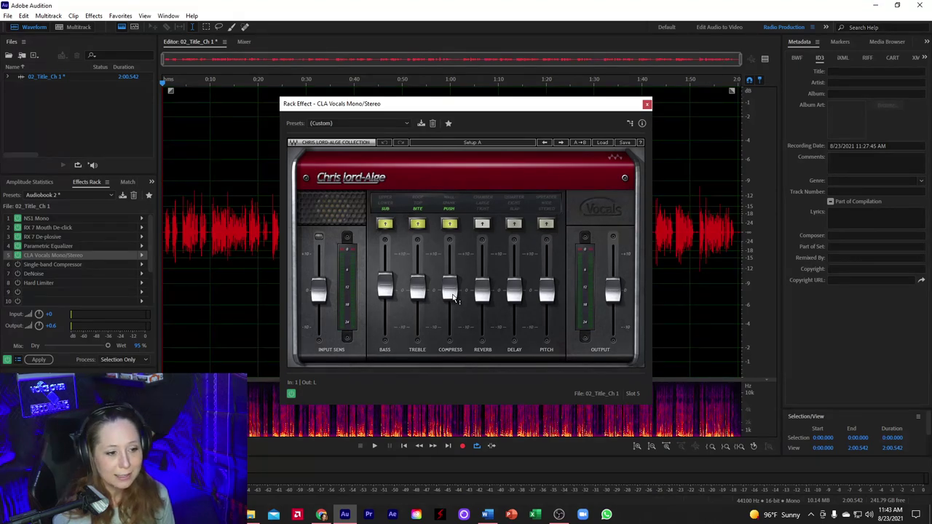
mouse_move(453, 299)
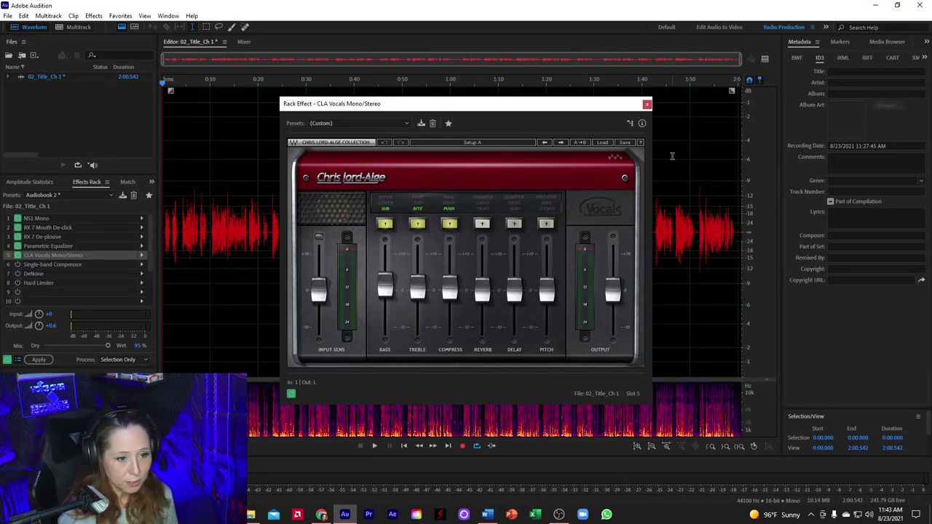
left_click(646, 106)
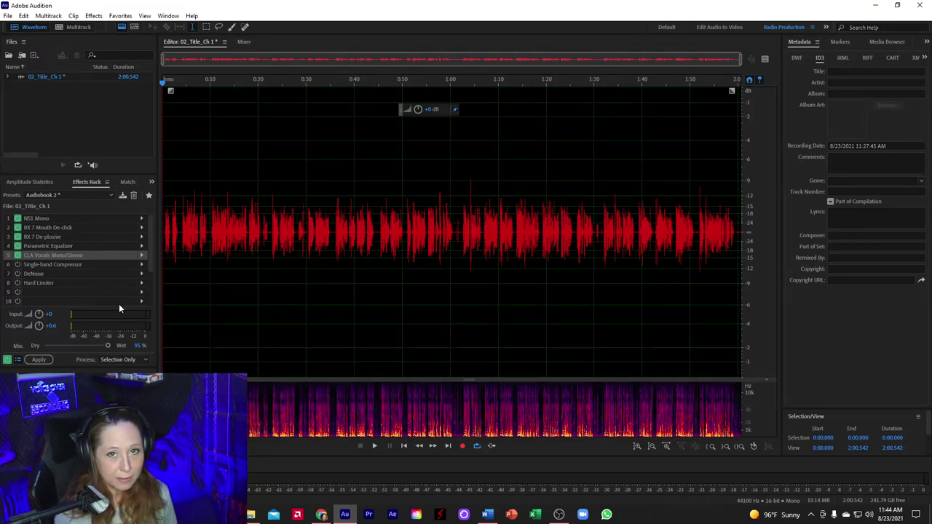
- Apply the Audiobook 2 effects chain to the entire recording and clear the selection near the start
left_click(41, 358)
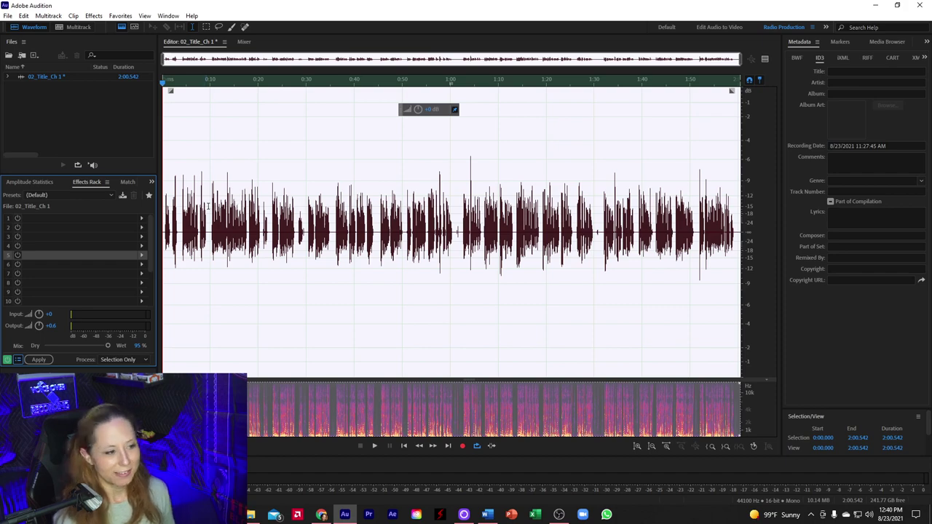
left_click(166, 181)
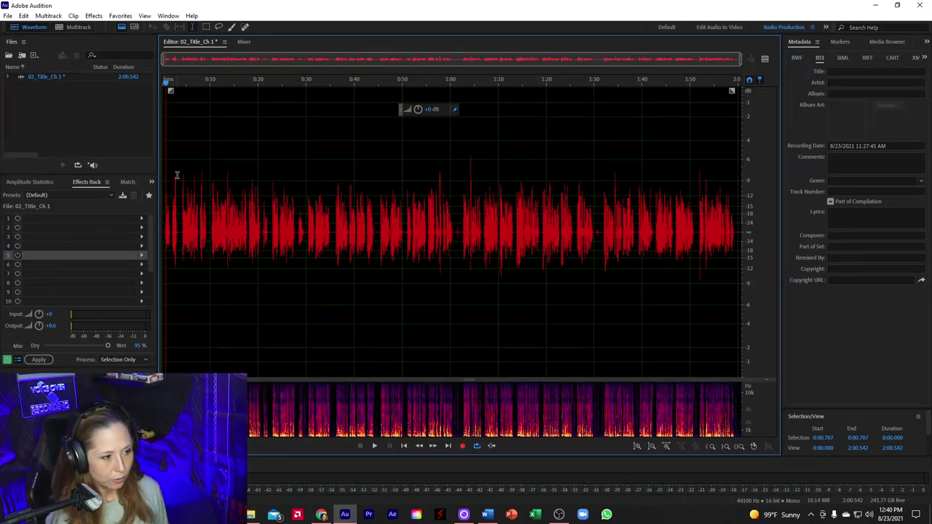
- Examine the silence before the first spoken word and place the playhead just ahead of that word
scroll(164, 169, "up", 10)
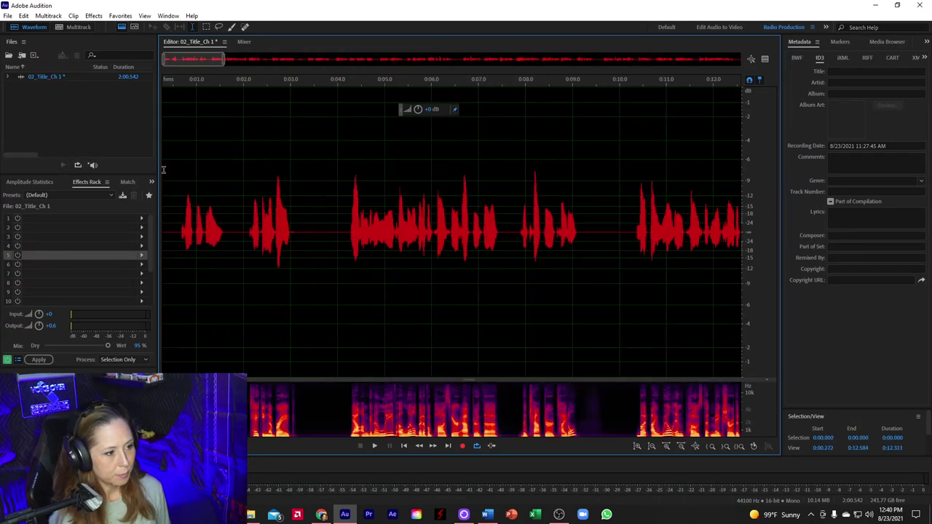
left_click_drag(174, 58, 170, 58)
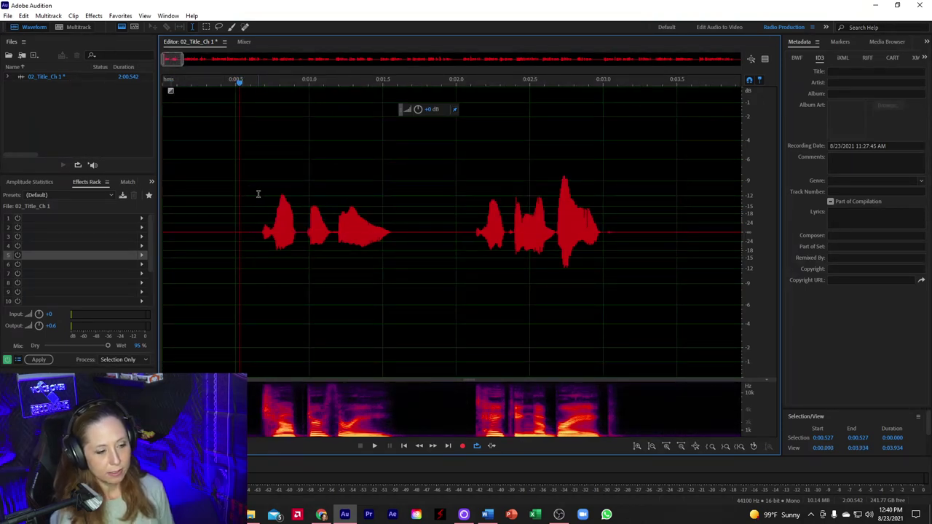
left_click_drag(258, 195, 163, 204)
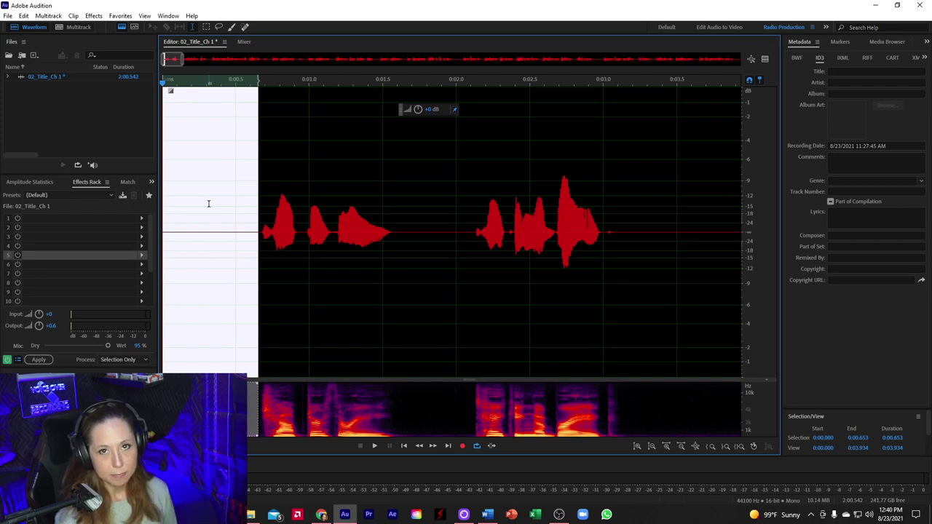
left_click(257, 215)
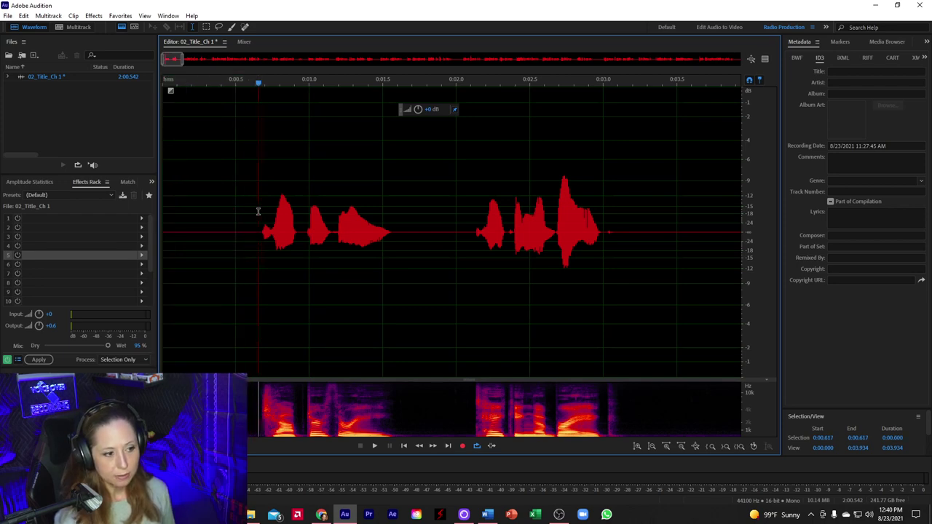
left_click(258, 211)
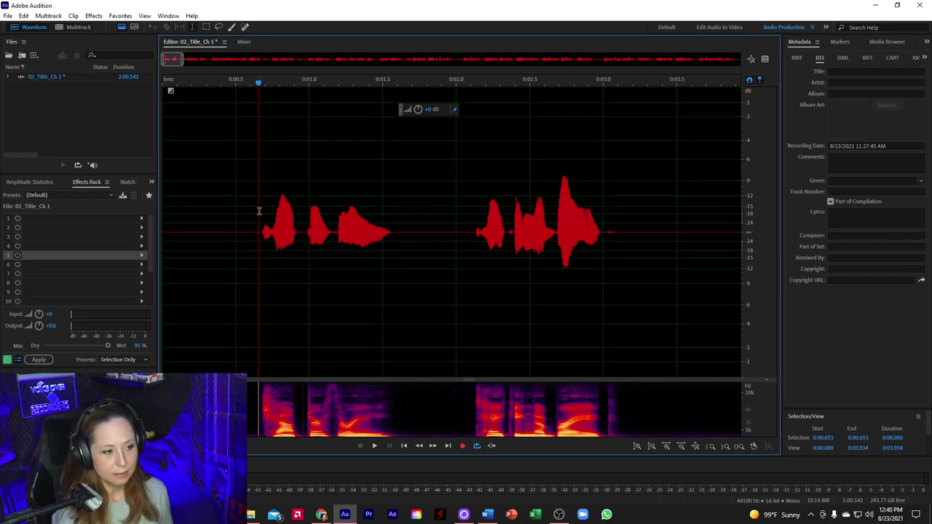
left_click(259, 211)
left_click(261, 211)
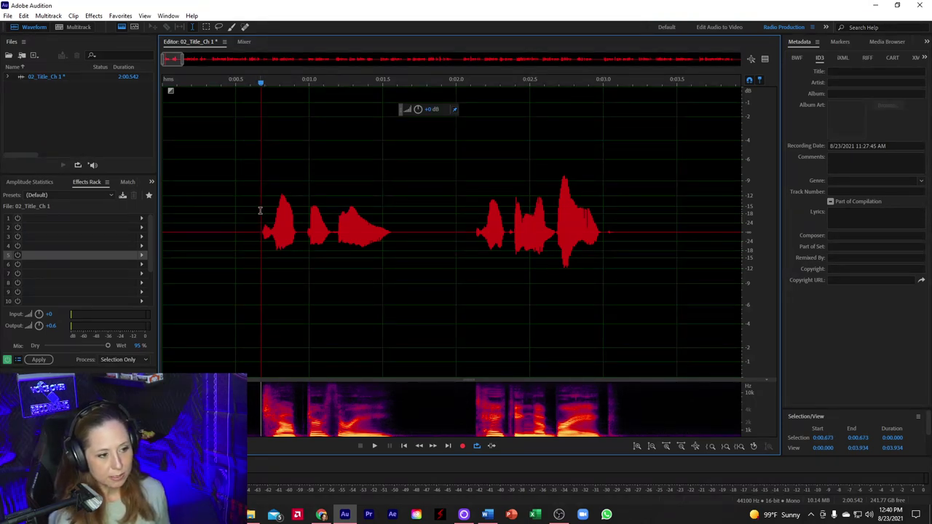
left_click(257, 210)
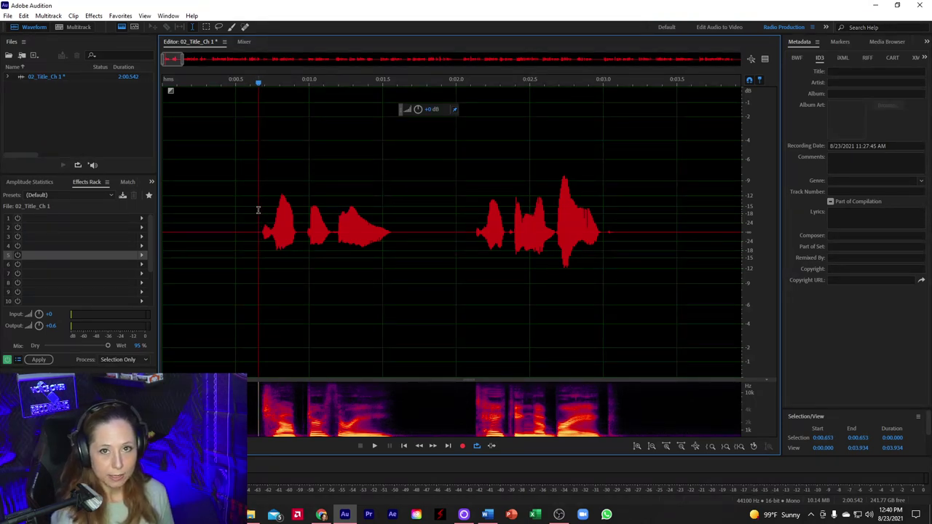
- Copy about 0.5 seconds of silence directly before the first word and clear the selection
left_click_drag(257, 210, 200, 209)
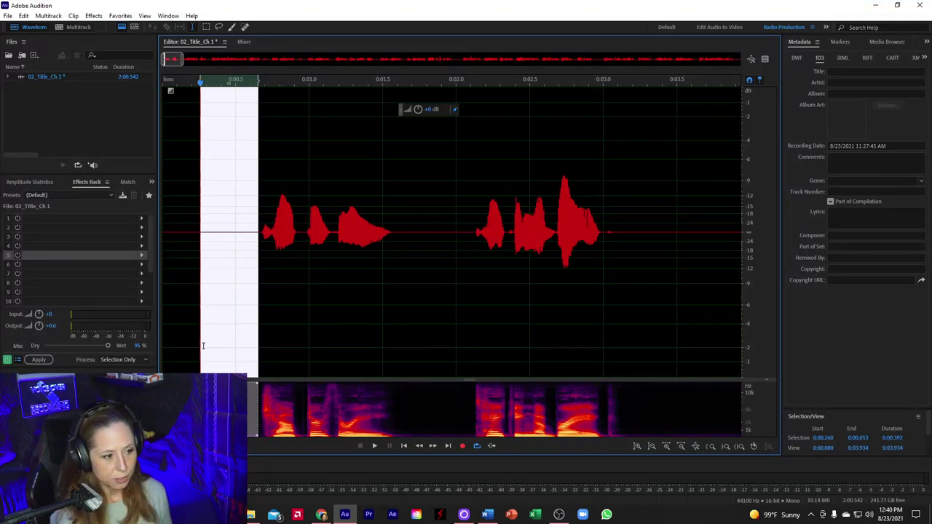
left_click_drag(199, 331, 184, 330)
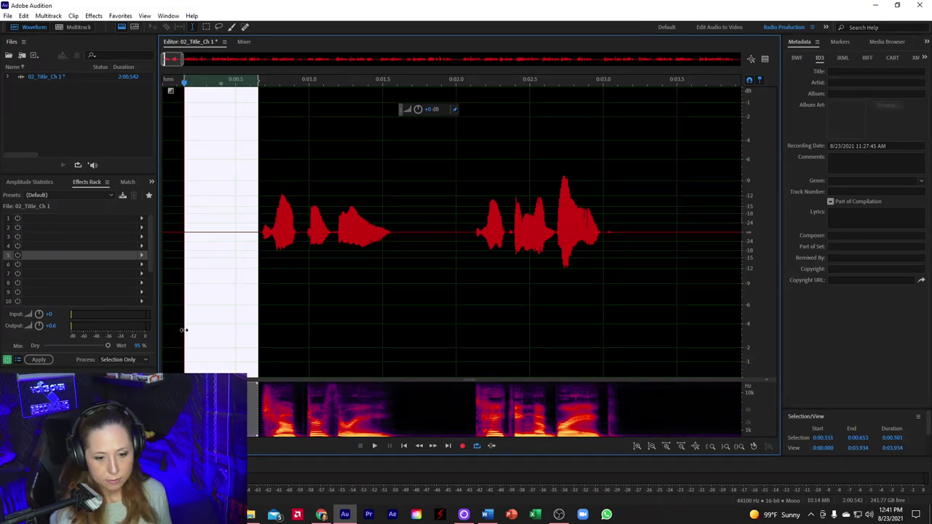
right_click(219, 296)
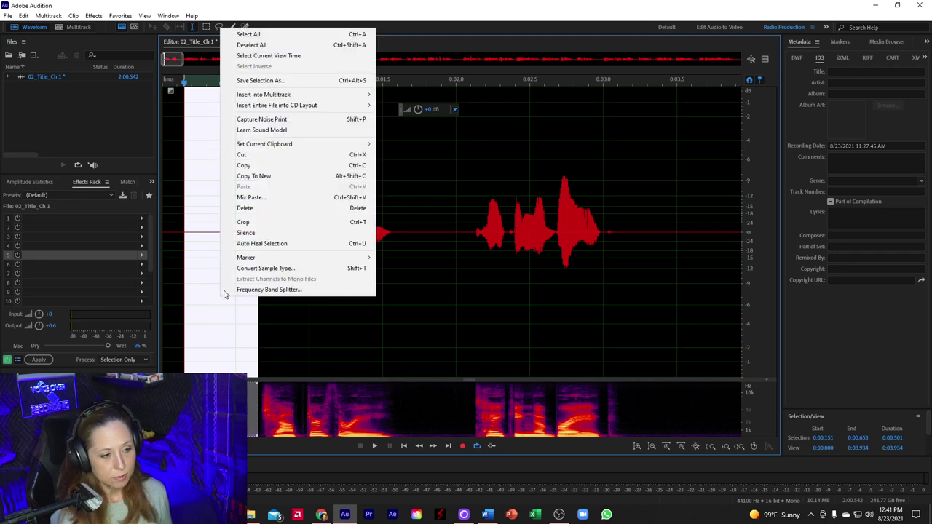
left_click(250, 166)
left_click(235, 191)
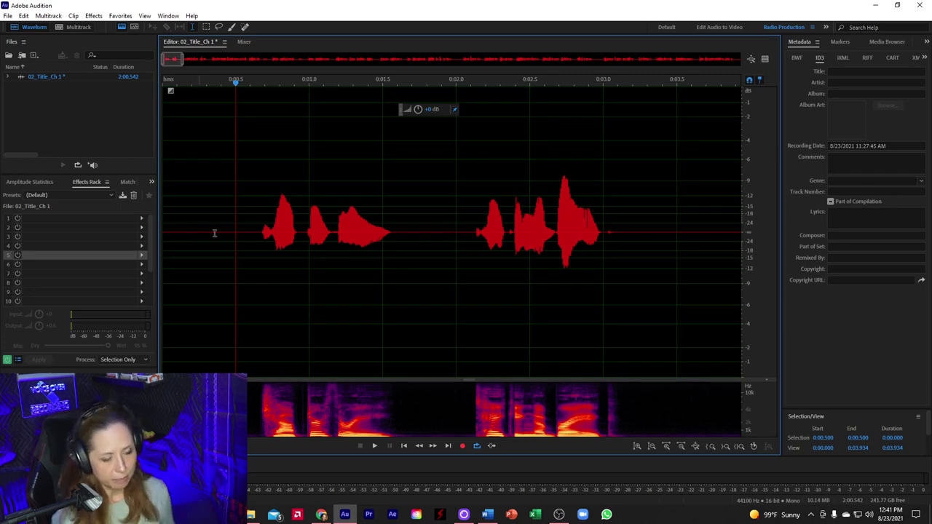
- Enlarge the spectral frequency display below the waveform
left_click(250, 214)
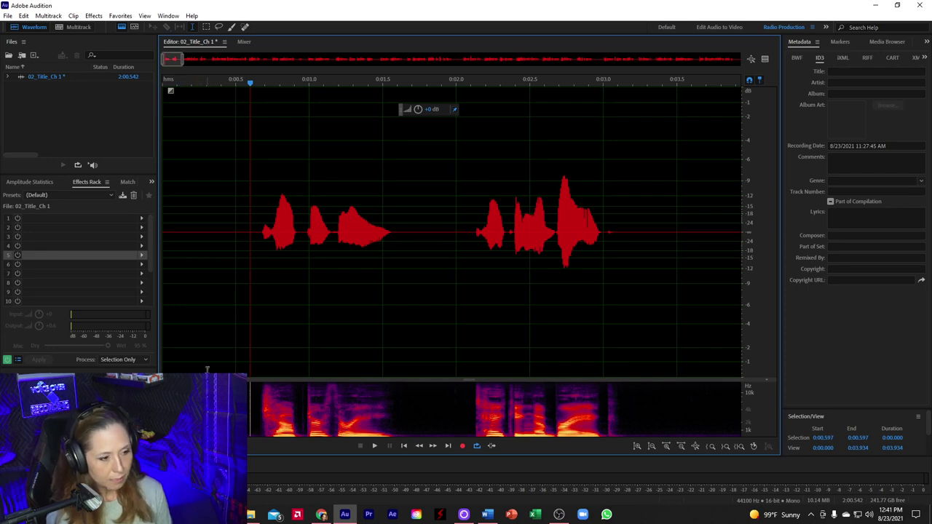
left_click_drag(226, 379, 225, 323)
left_click(225, 297)
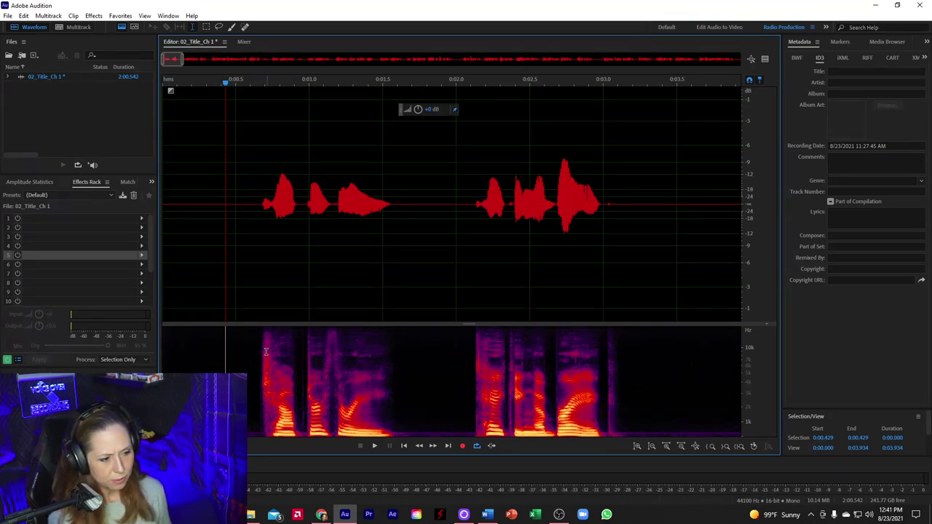
- Play the silence before the first word with enlarged level meters to check its noise level, and clear the selection
left_click_drag(260, 351, 129, 358)
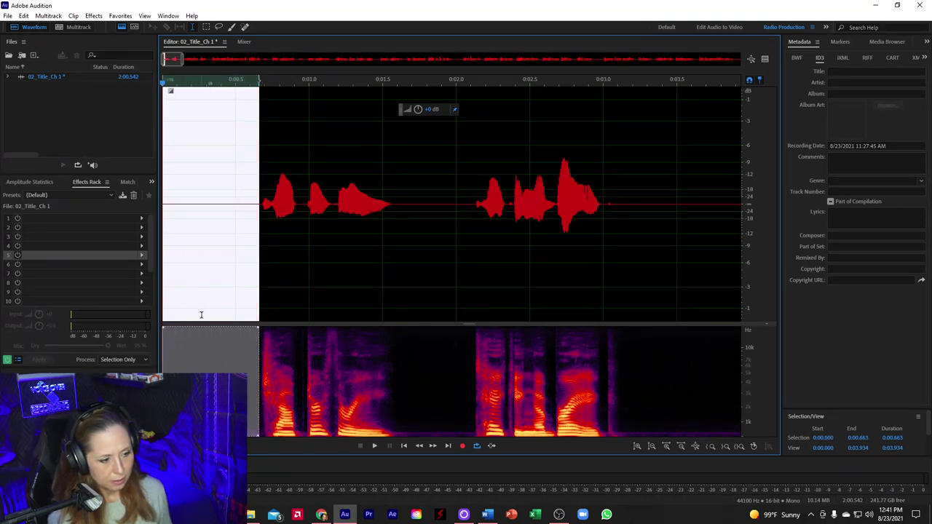
key("space")
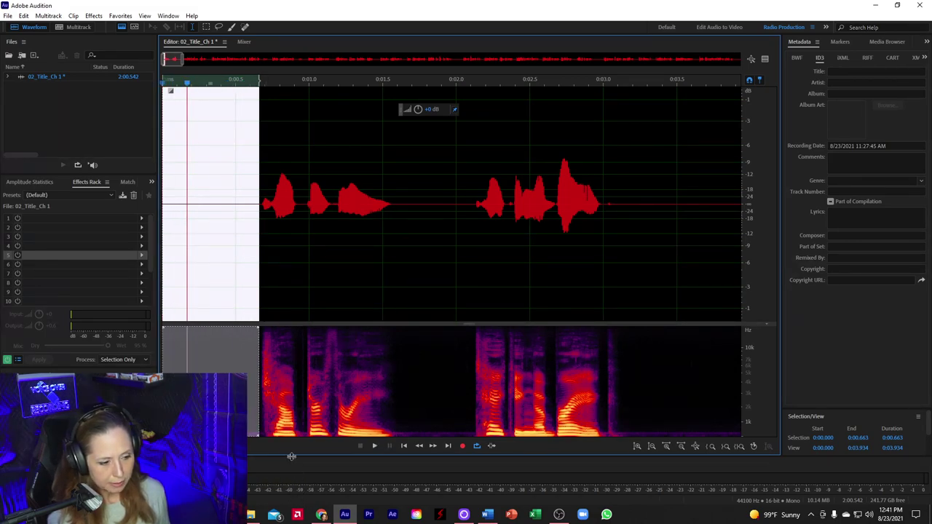
left_click_drag(292, 471, 297, 407)
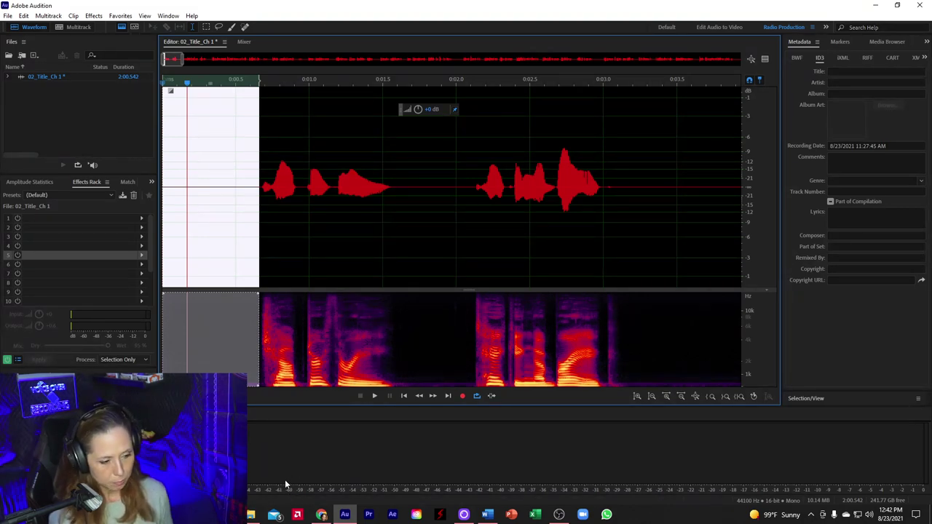
key("space")
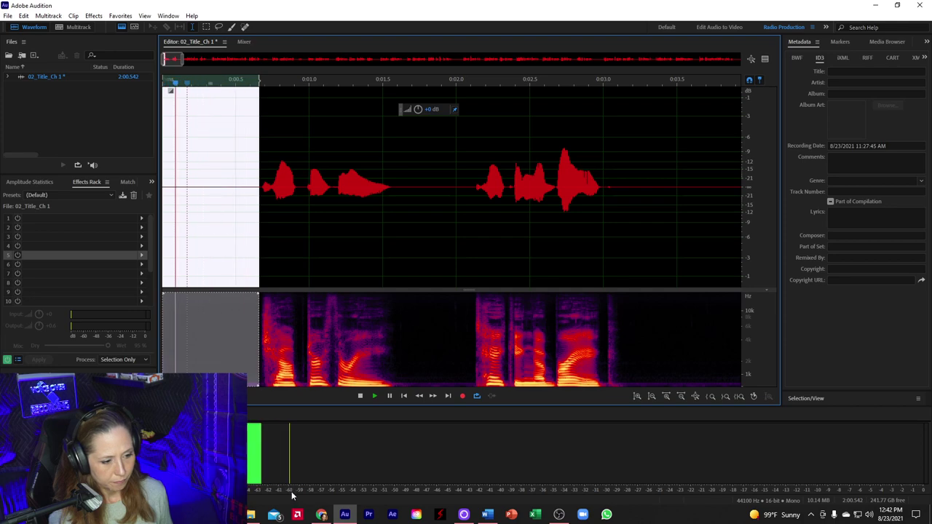
key("space")
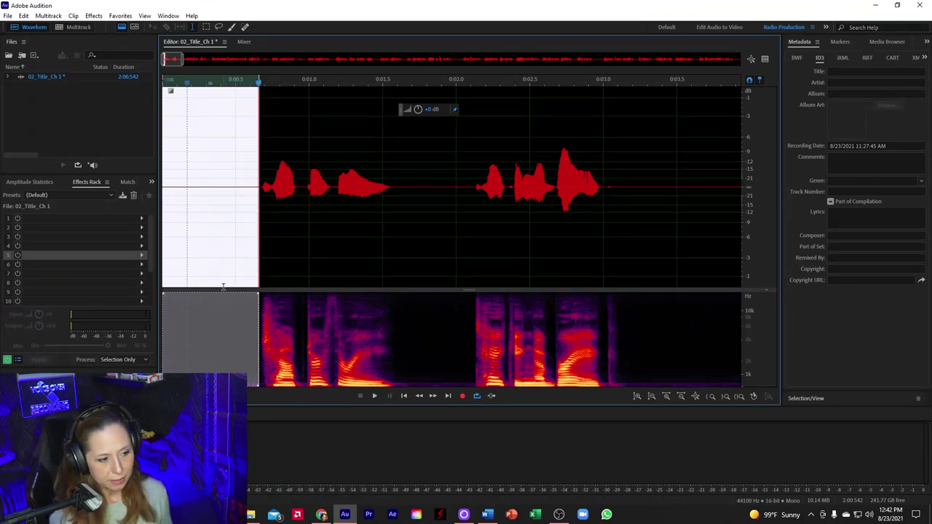
left_click(195, 241)
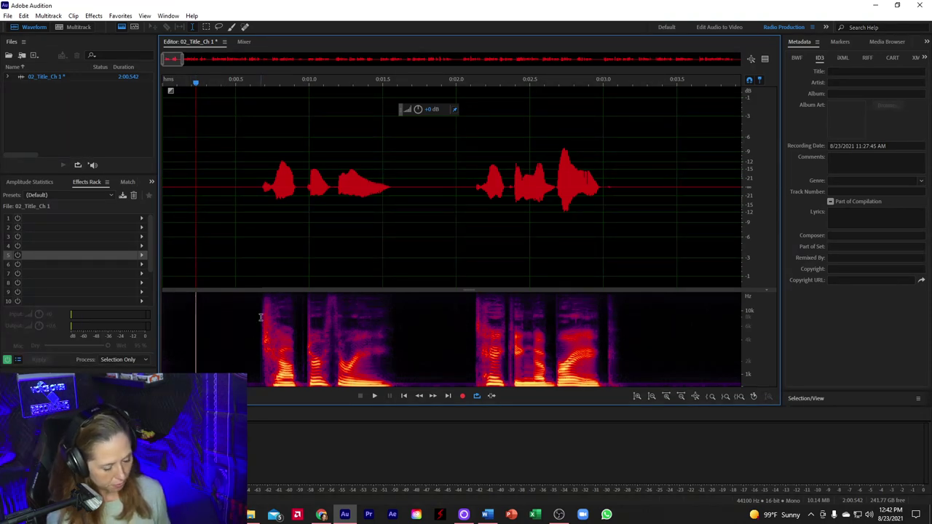
- Heal the spot at the very start of the recording with the 19 px Spot Healing Brush and replay the opening silence
left_click(244, 28)
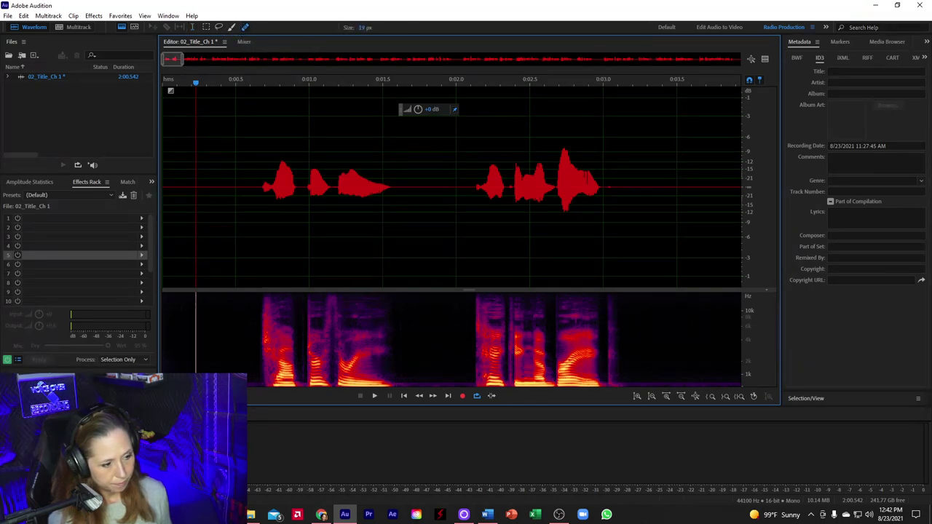
key("Home")
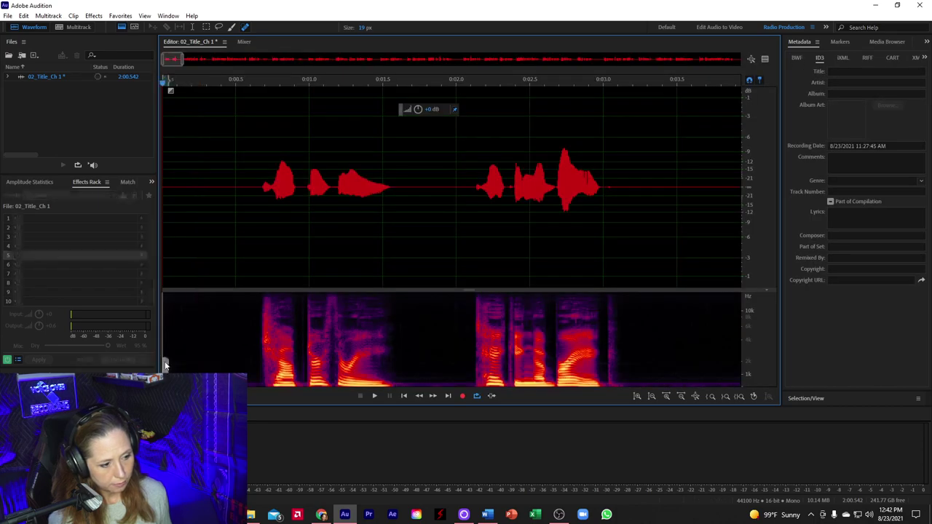
left_click(262, 258)
key("shift+Home")
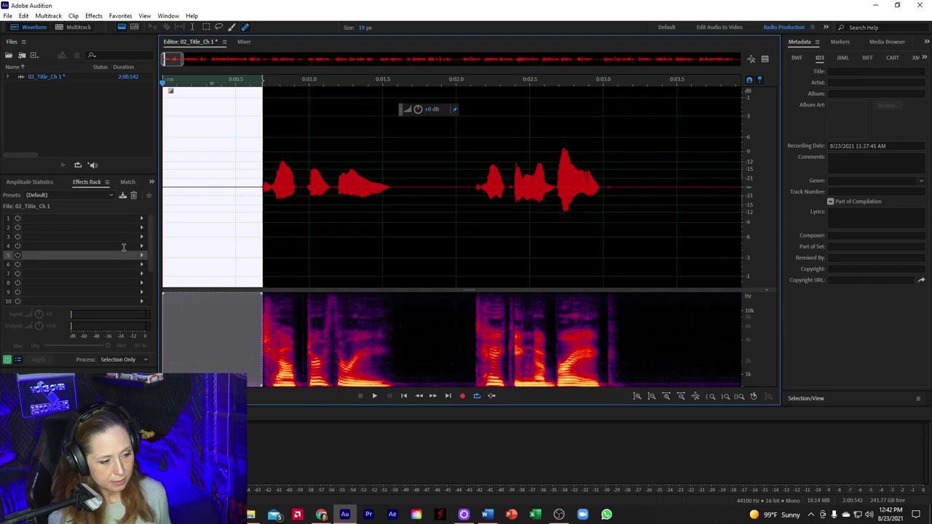
left_click_drag(264, 255, 261, 256)
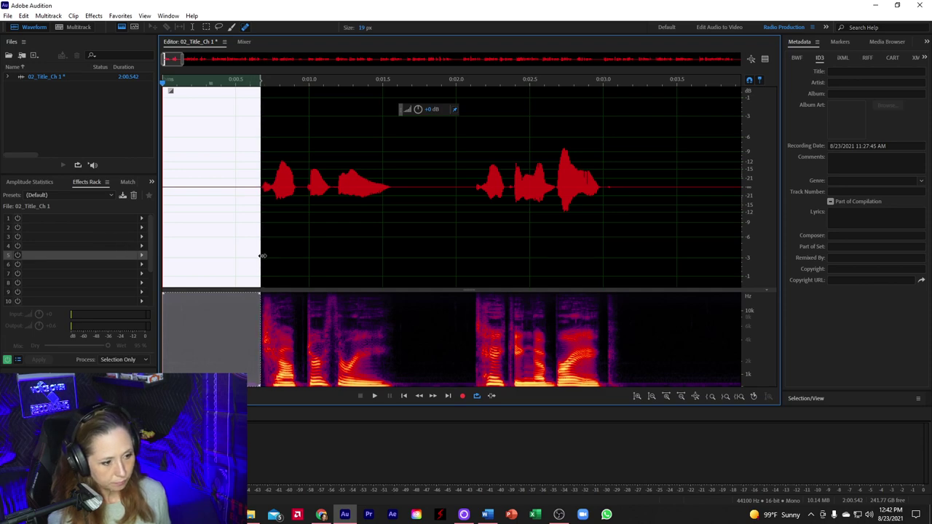
key("space")
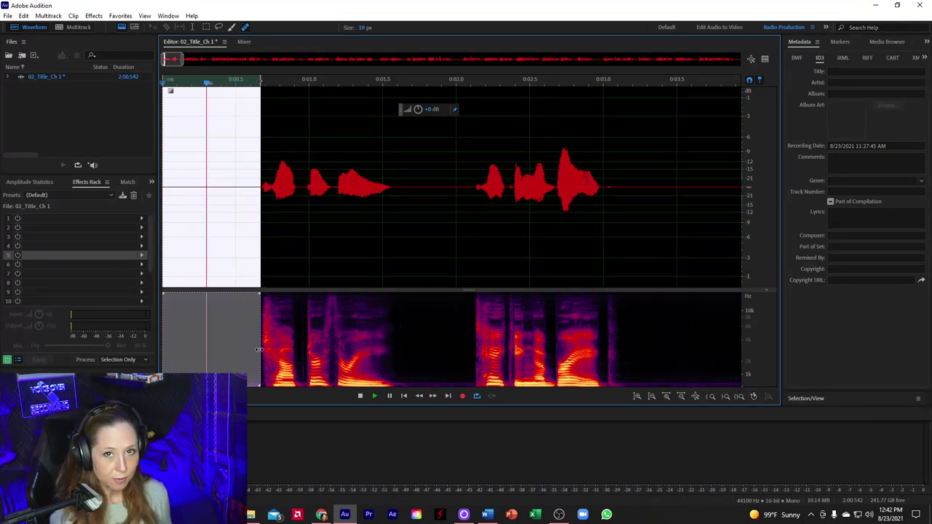
left_click(229, 224)
- Play the first two spoken phrases from just before the first word to judge the pause after them
scroll(220, 218, "down", 2)
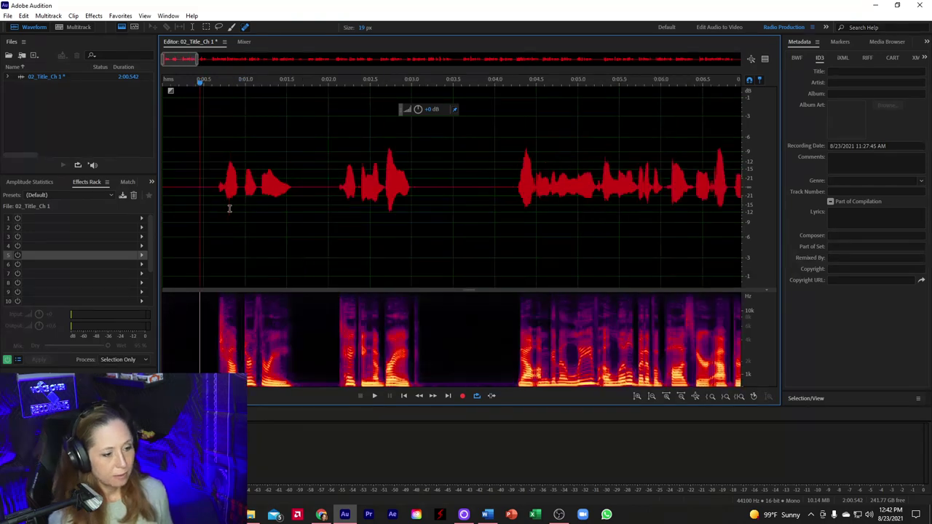
left_click(216, 171)
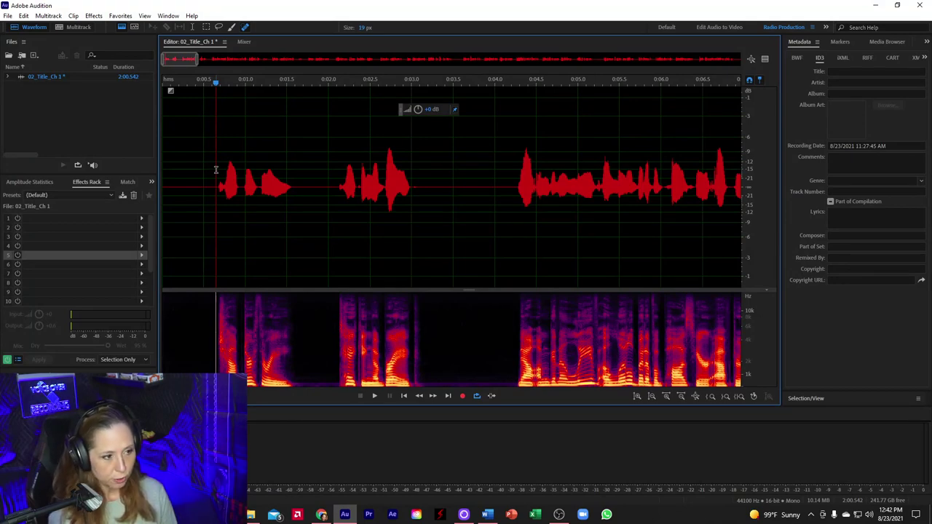
key("space")
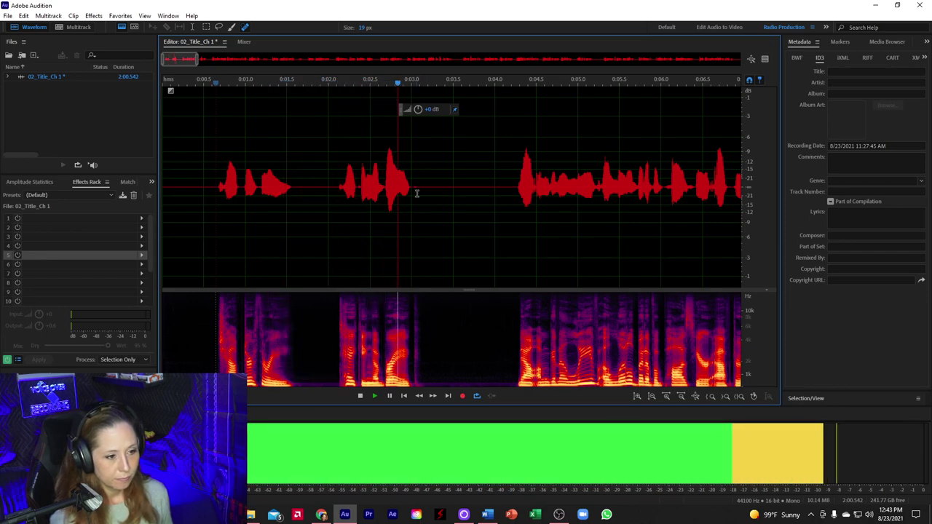
key("space")
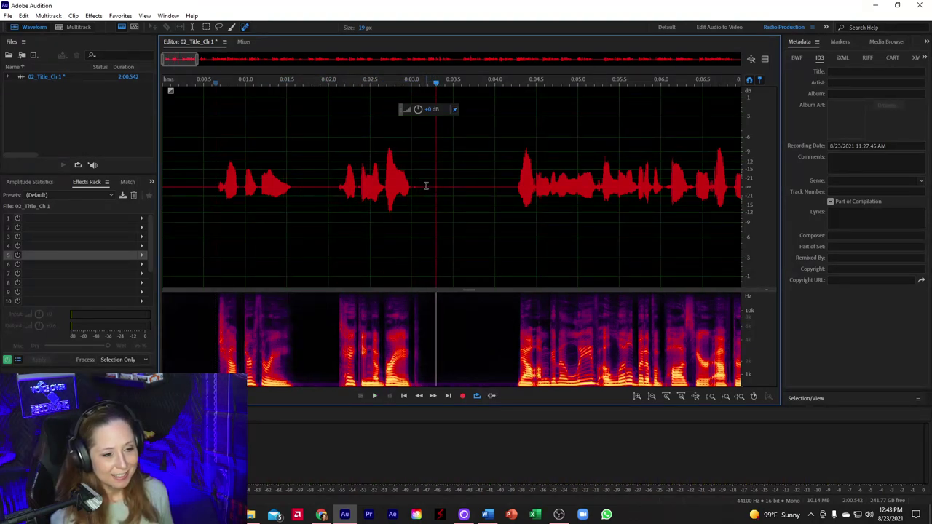
- Replace the pause after the second spoken phrase with the copied half-second silence, pasted three times in total
left_click_drag(418, 185, 517, 191)
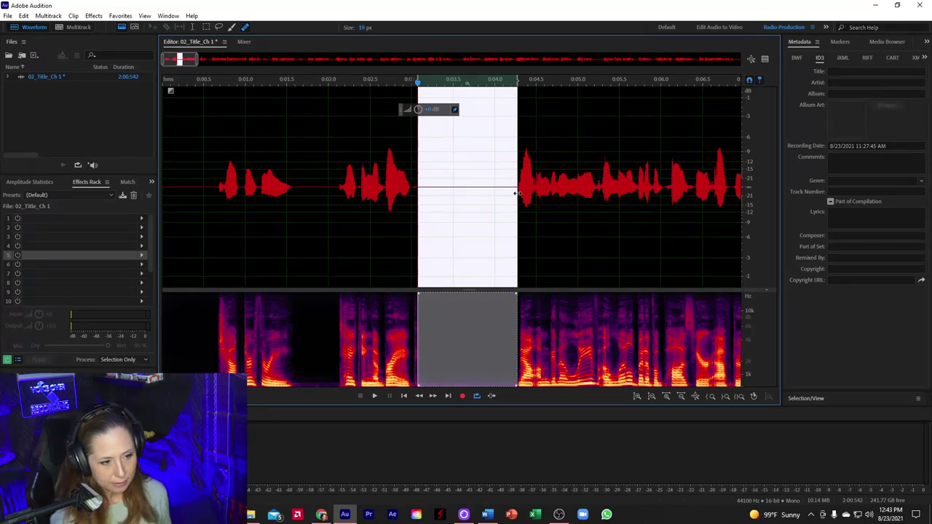
key("Delete")
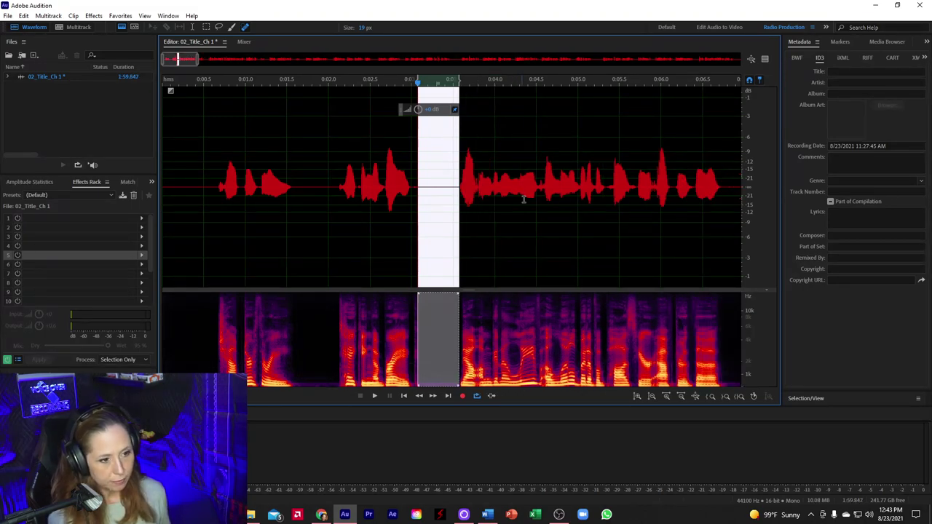
left_click(452, 182)
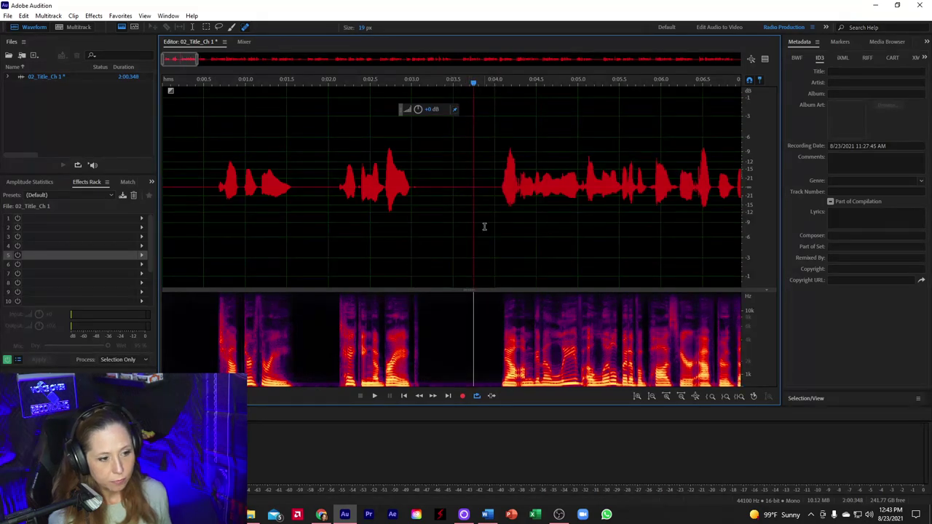
left_click_drag(470, 191, 512, 191)
key("ctrl+c")
left_click(458, 185)
key("ctrl+v")
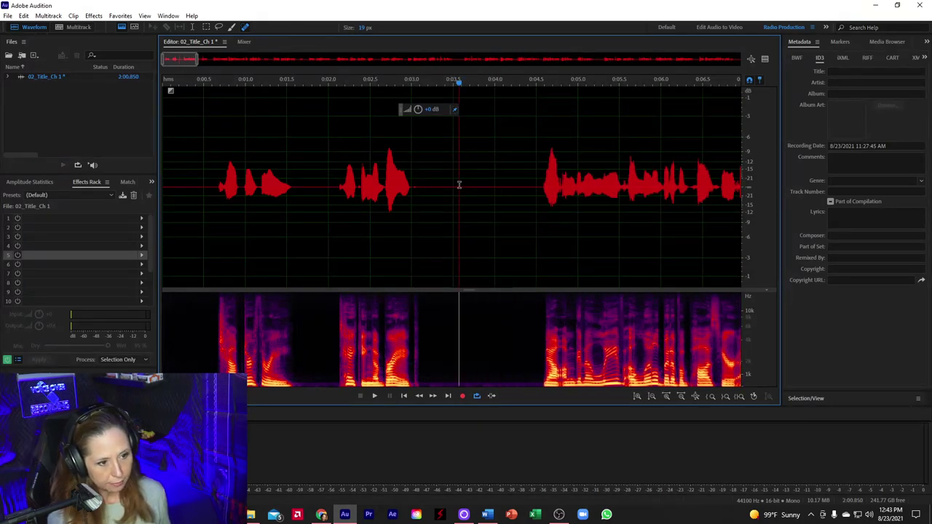
- Play the narration from the phrase that follows the lengthened pause and examine the next pauses
left_click(207, 171)
scroll(197, 175, "down", 3)
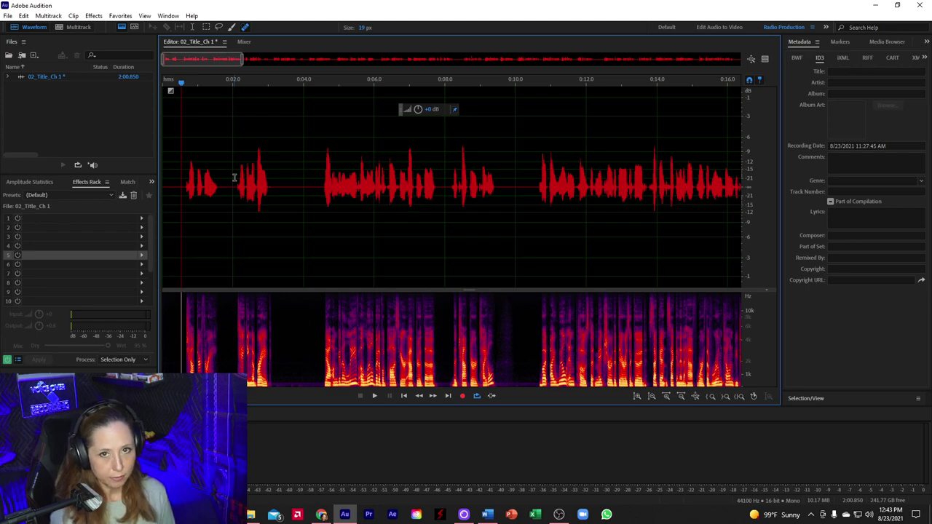
left_click(324, 176)
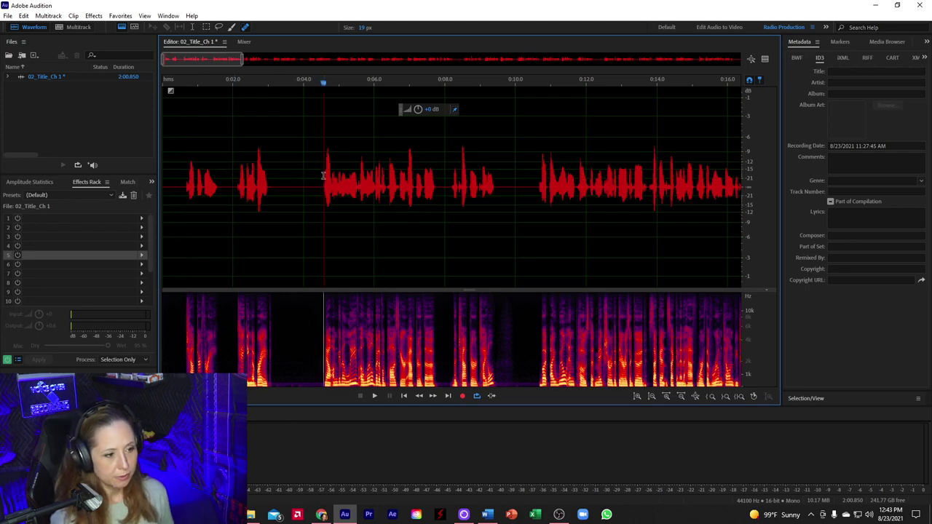
key("space")
scroll(351, 172, "down", 3)
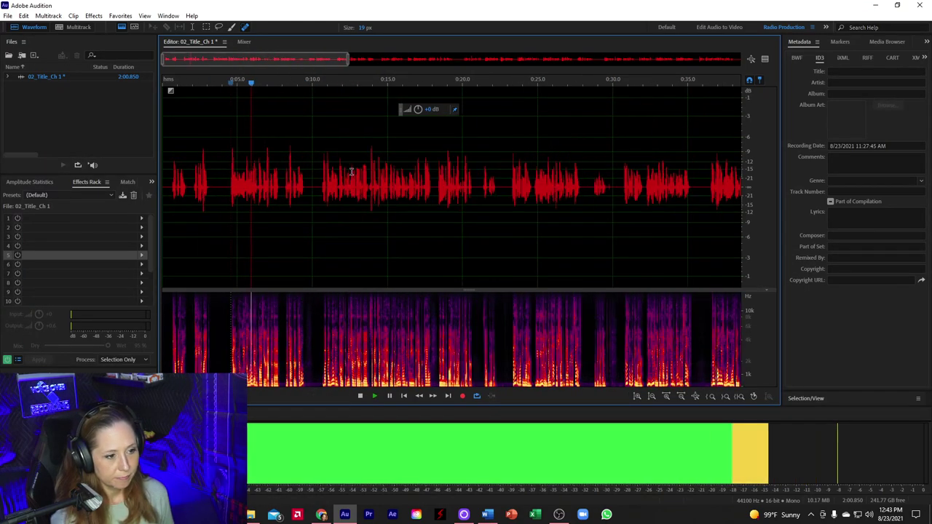
- Play short stretches of the narration from about 0:10 and 0:30 to find where the section to cut ends
left_click(315, 162)
key("space")
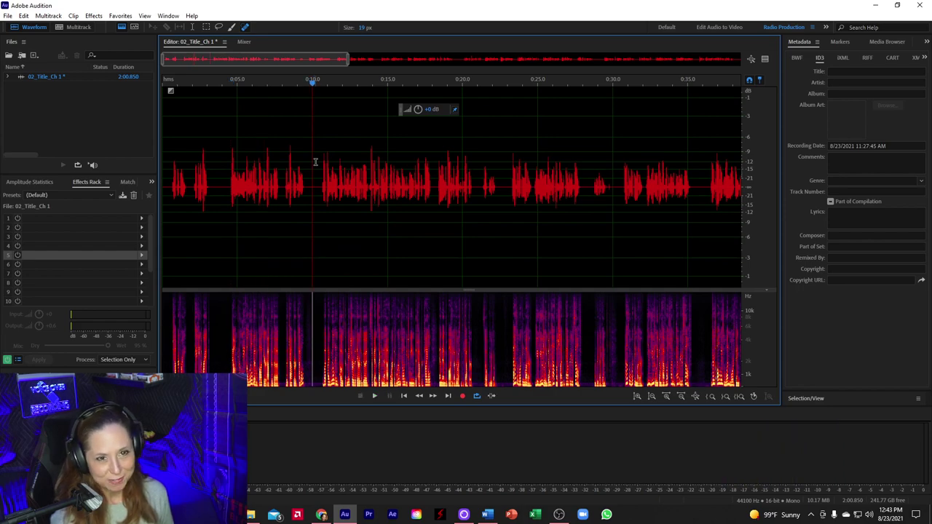
key("space")
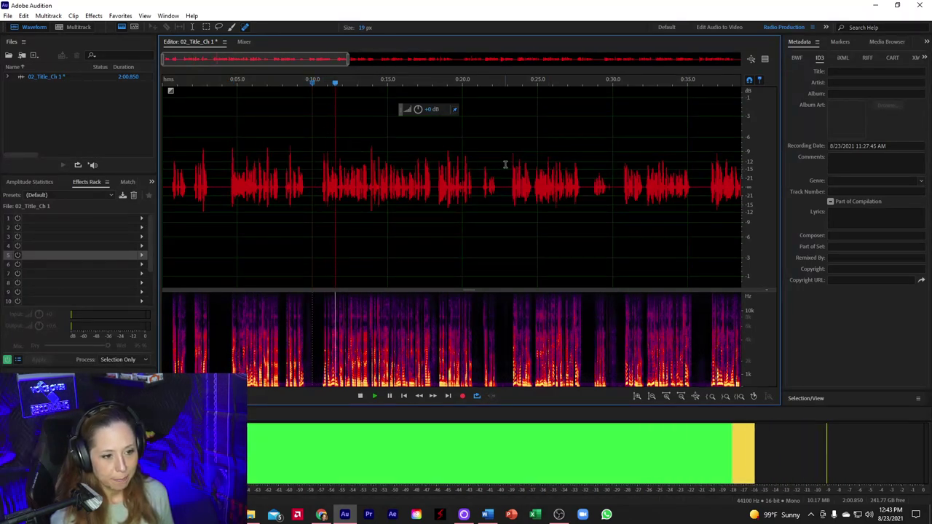
key("space")
left_click(505, 163)
scroll(460, 161, "down", 3)
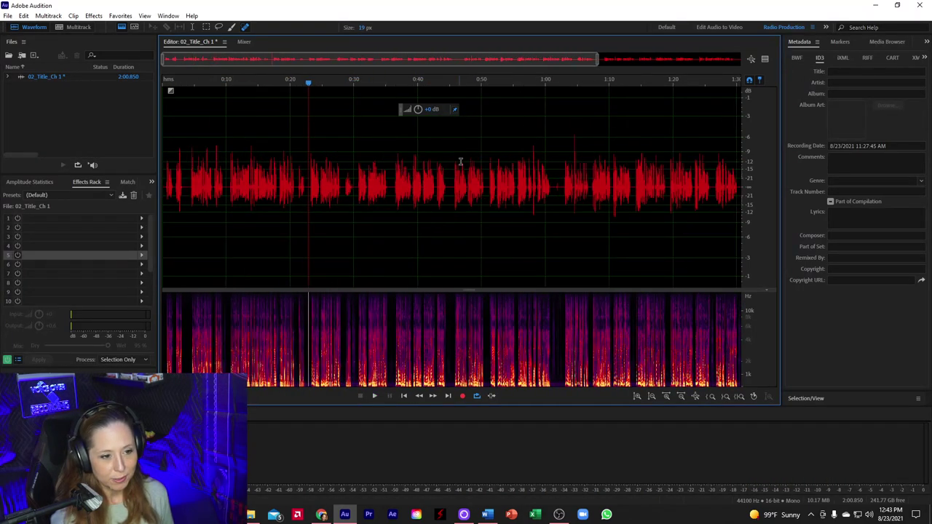
left_click(357, 156)
key("space")
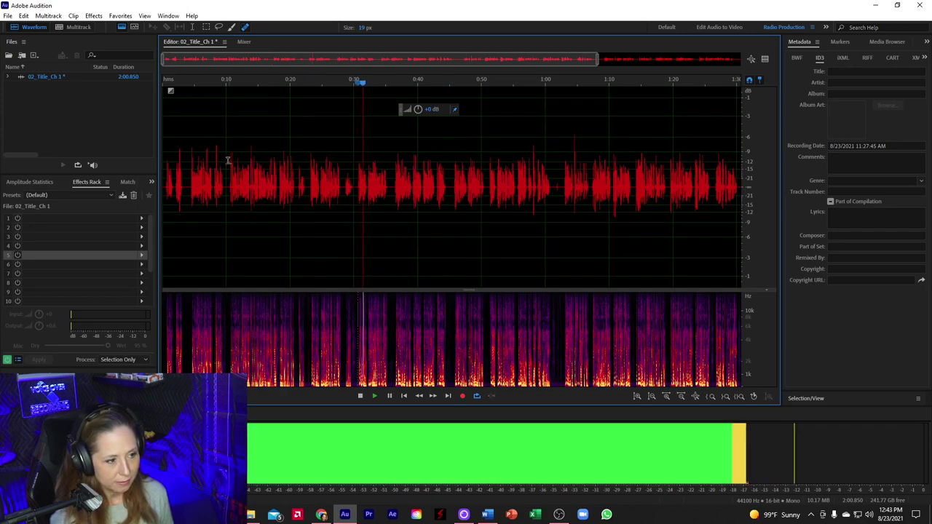
key("space")
- Select the narration from about 0:04.6 to 0:30.8, preview the selection and delete it
scroll(188, 167, "up", 5)
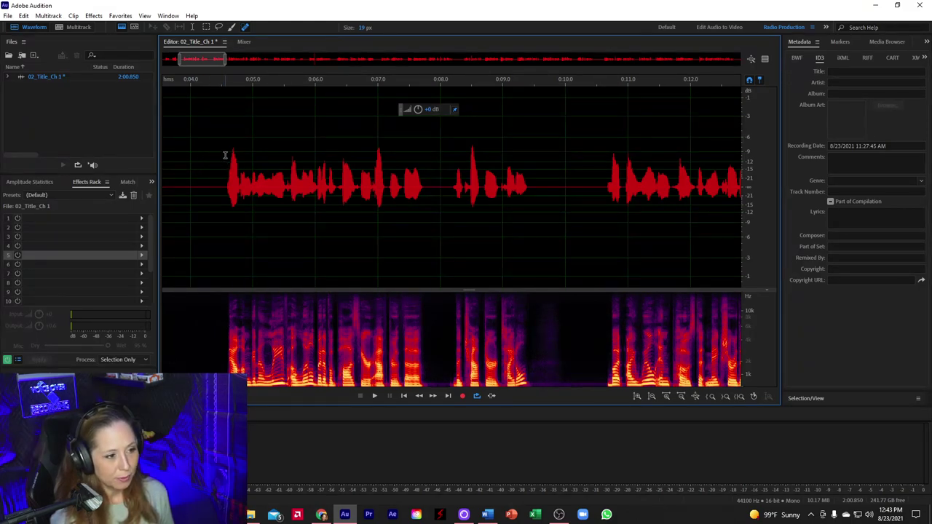
left_click(225, 155)
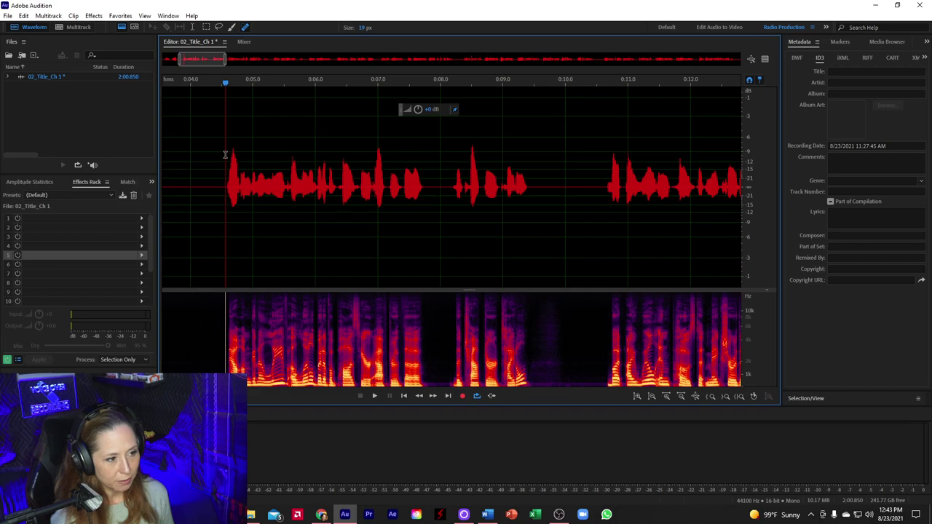
left_click_drag(225, 155, 438, 188)
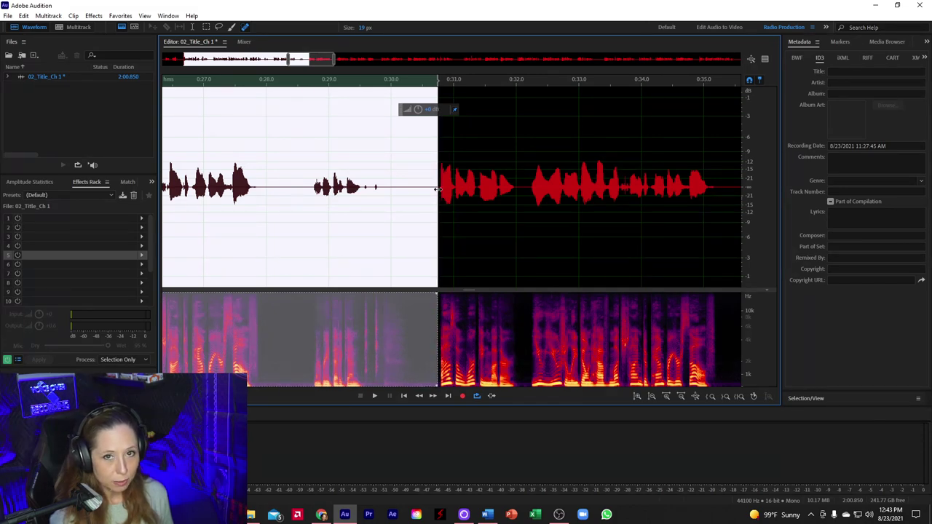
scroll(536, 183, "down", 8)
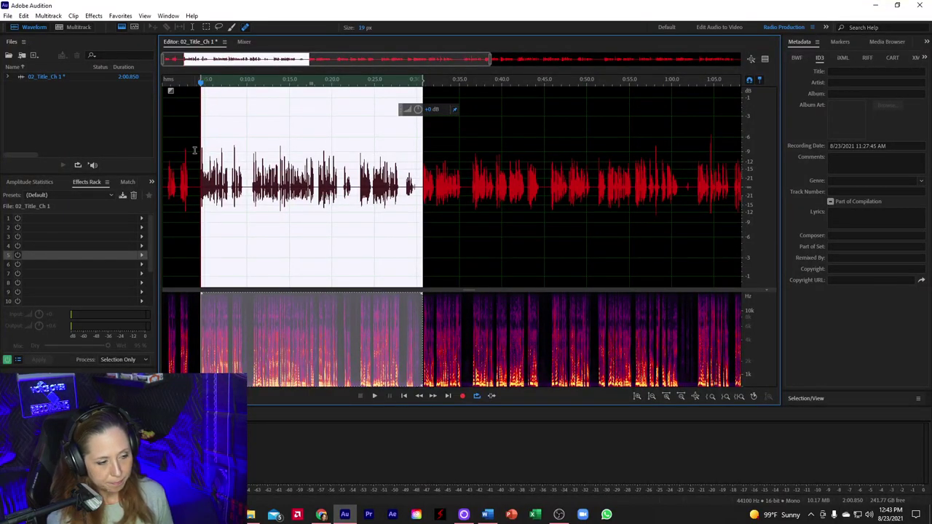
left_click(374, 396)
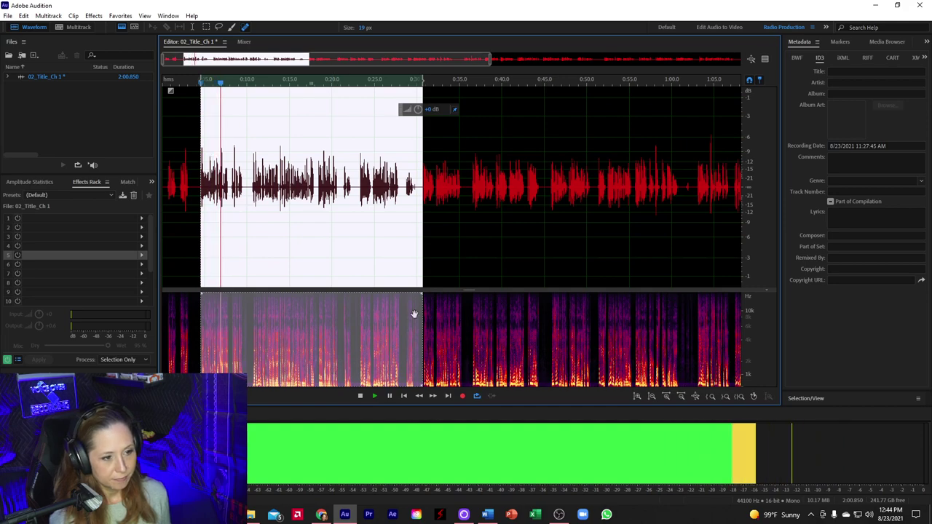
key("space")
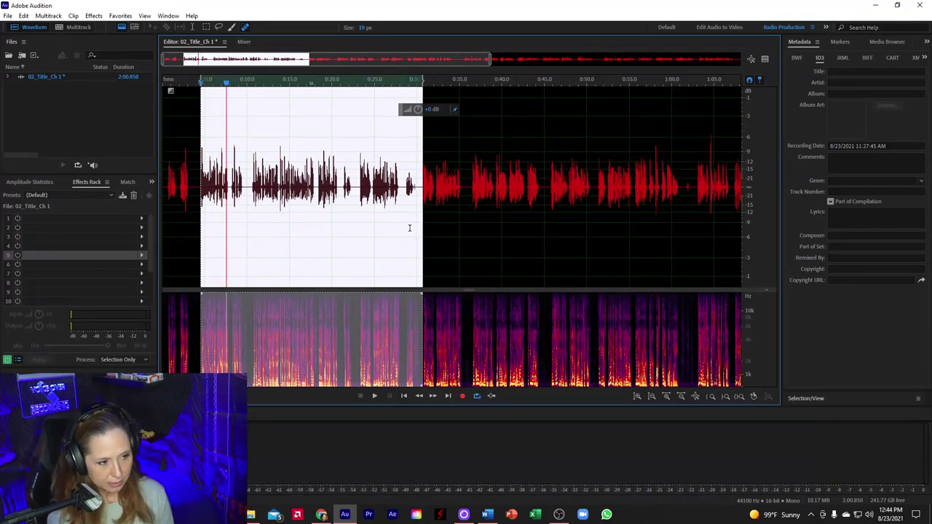
key("Delete")
- Play across the new join and replace the pause from about 0:09.0 to 0:10.3 with the copied half-second silence
scroll(196, 210, "up", 6)
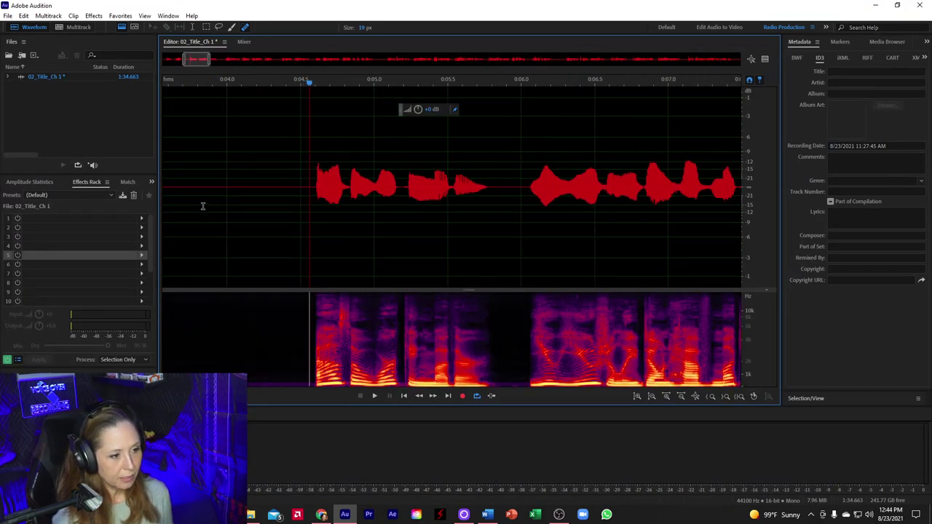
key("space")
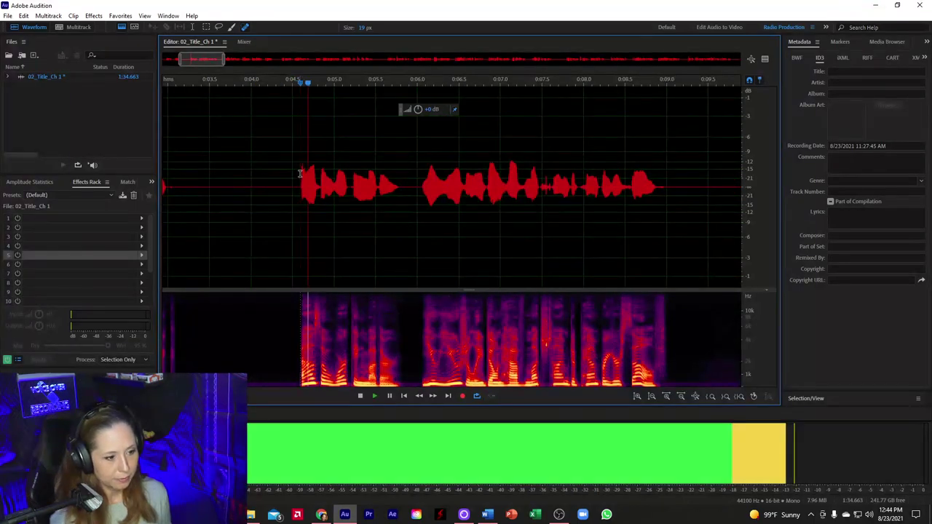
scroll(302, 172, "down", 3)
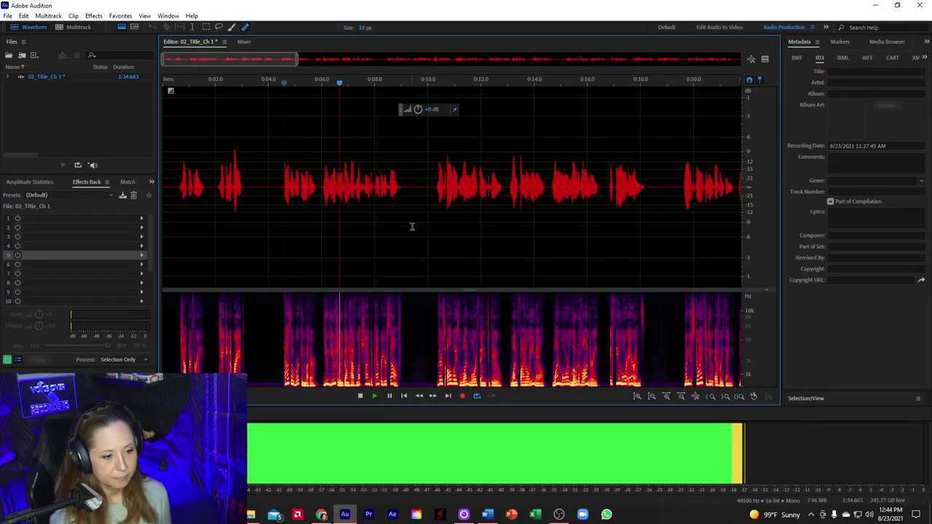
scroll(432, 230, "down", 4)
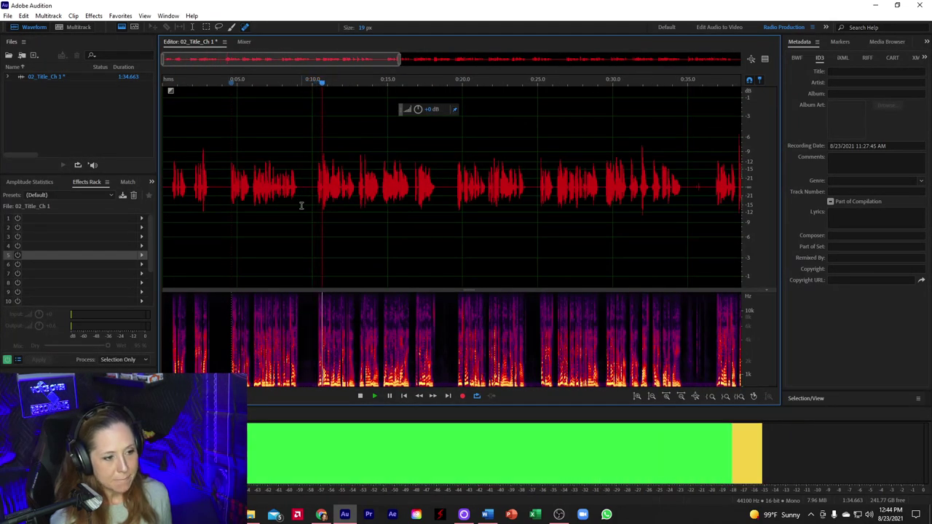
scroll(313, 208, "up", 4)
key("space")
left_click_drag(302, 247, 409, 250)
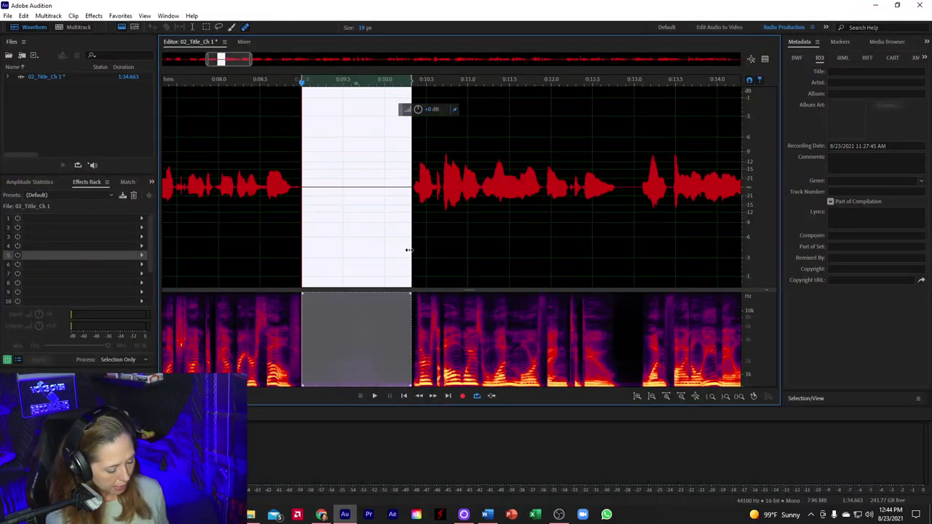
key("Delete")
- Play on to the next long pause, about 0:17.4 to 0:18.8, and replace it with the copied half-second silence
left_click(330, 207)
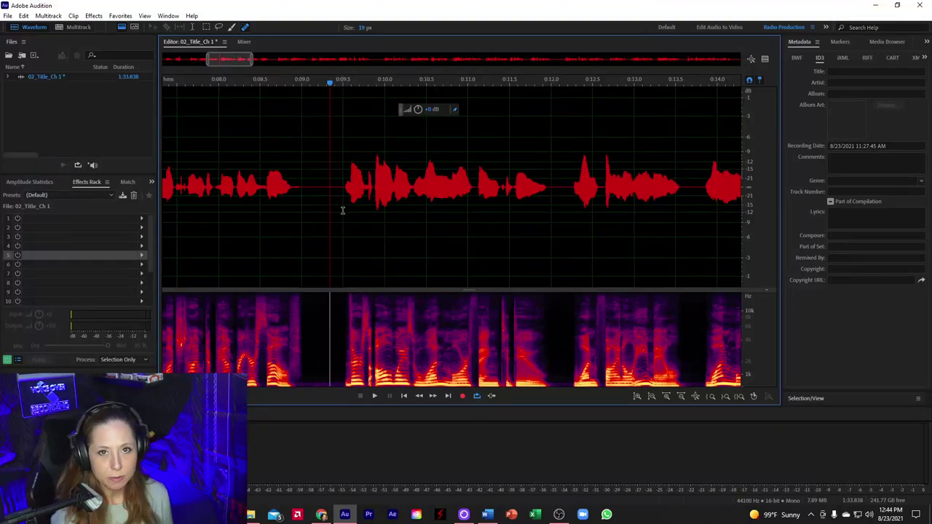
key("space")
scroll(333, 204, "down", 3)
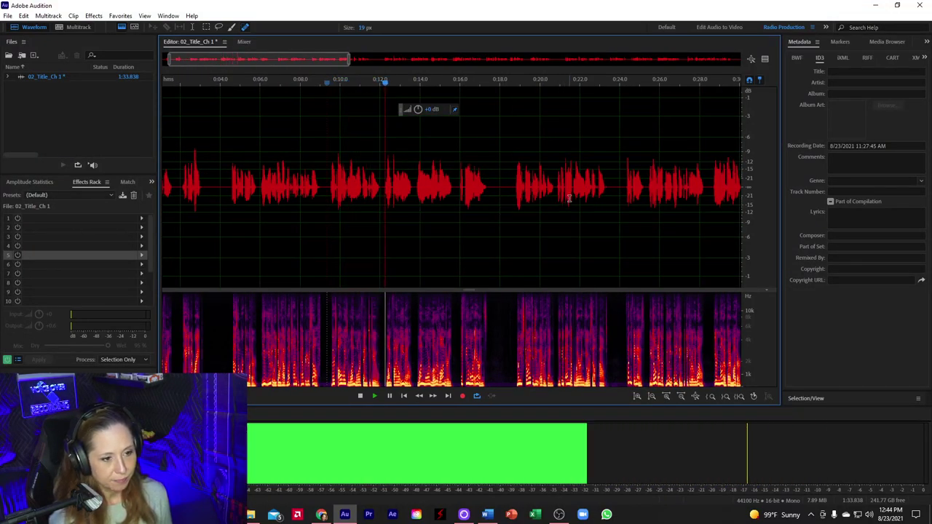
scroll(531, 206, "up", 2)
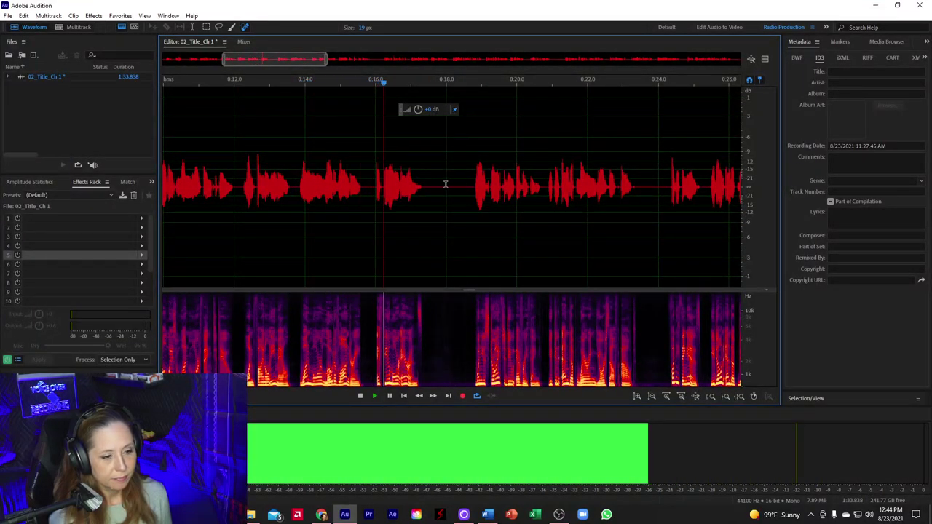
scroll(400, 182, "up", 2)
key("space")
left_click_drag(377, 194, 494, 209)
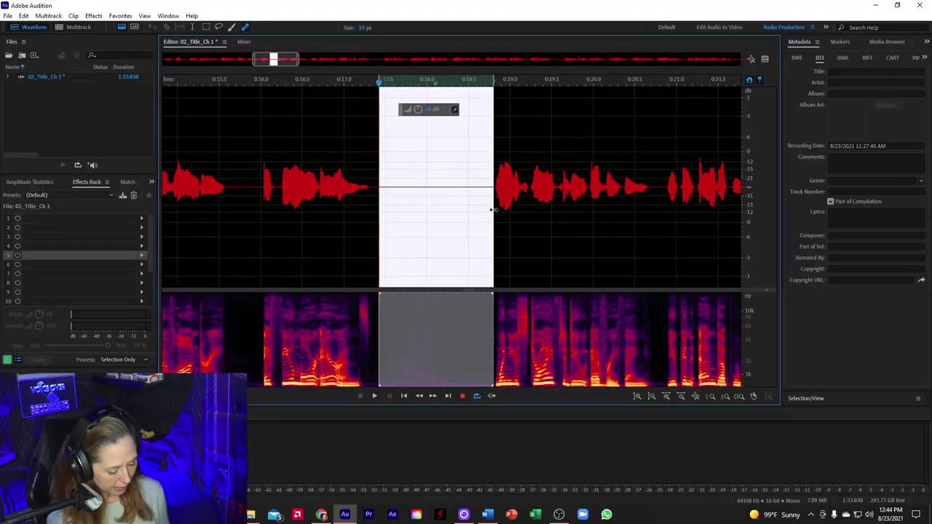
key("Delete")
left_click(404, 187)
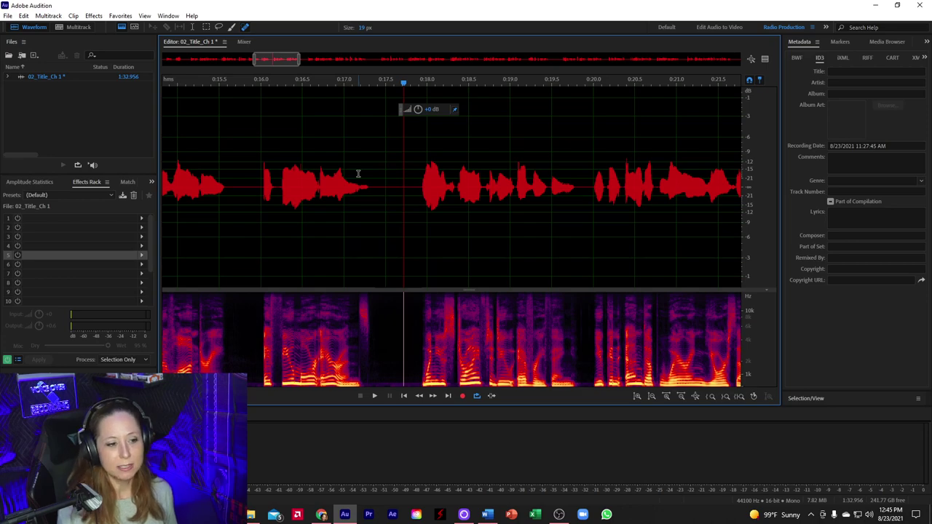
- Play the following phrases and replace the pause from about 0:22.5 to 0:23.4 with the copied half-second silence pasted twice
left_click(421, 197)
key("space")
scroll(430, 196, "down", 3)
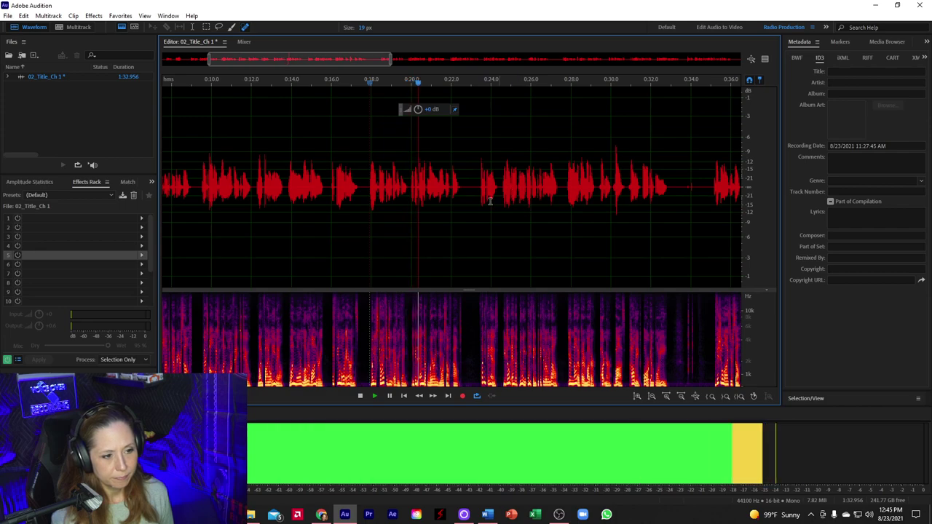
scroll(452, 200, "up", 5)
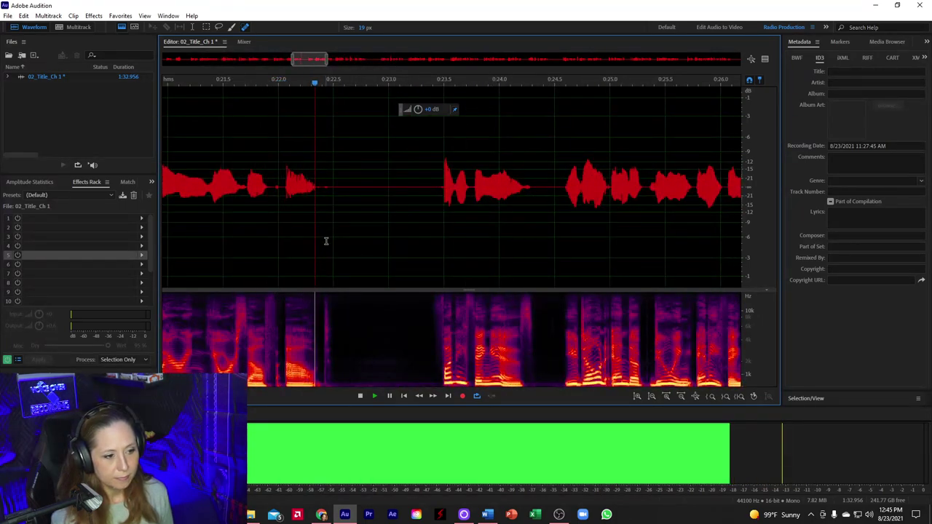
key("space")
left_click_drag(333, 244, 430, 260)
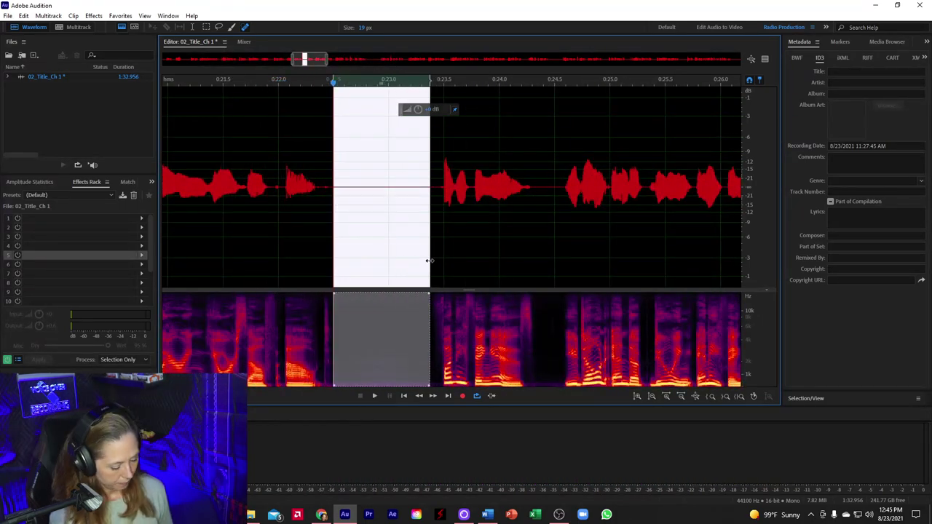
key("ctrl+v")
left_click(354, 215)
key("ctrl+v")
left_click(369, 221)
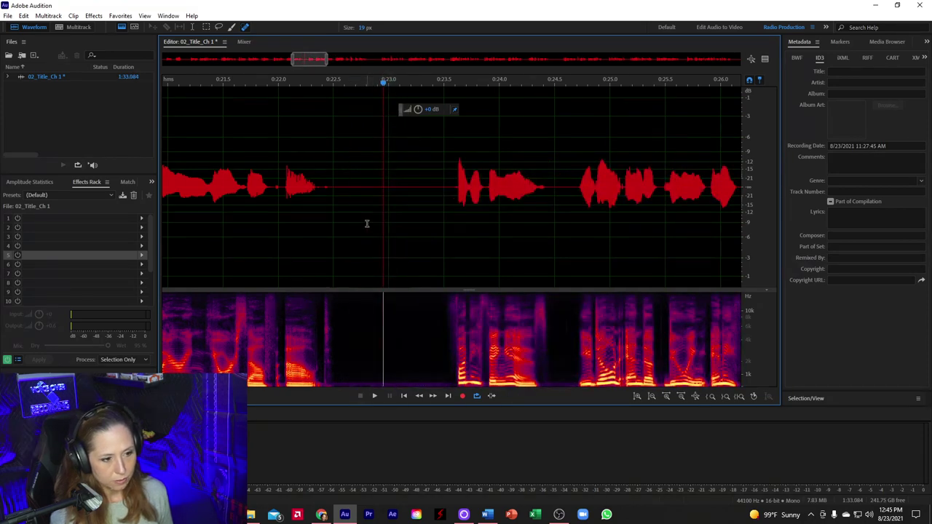
- Enlarge the area showing the selection times and copy about 0.68 s of silence from the pause starting at 0:22.7
left_click_drag(359, 220, 420, 227)
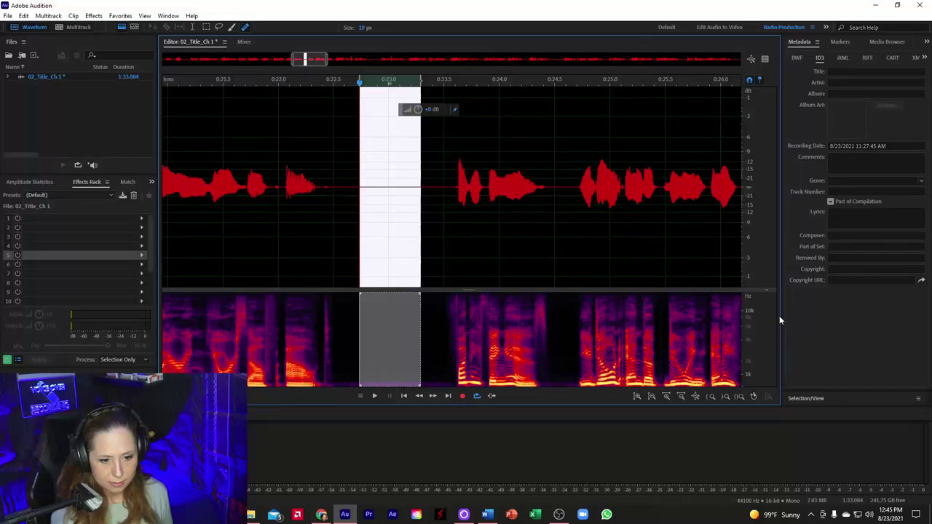
left_click_drag(779, 317, 751, 318)
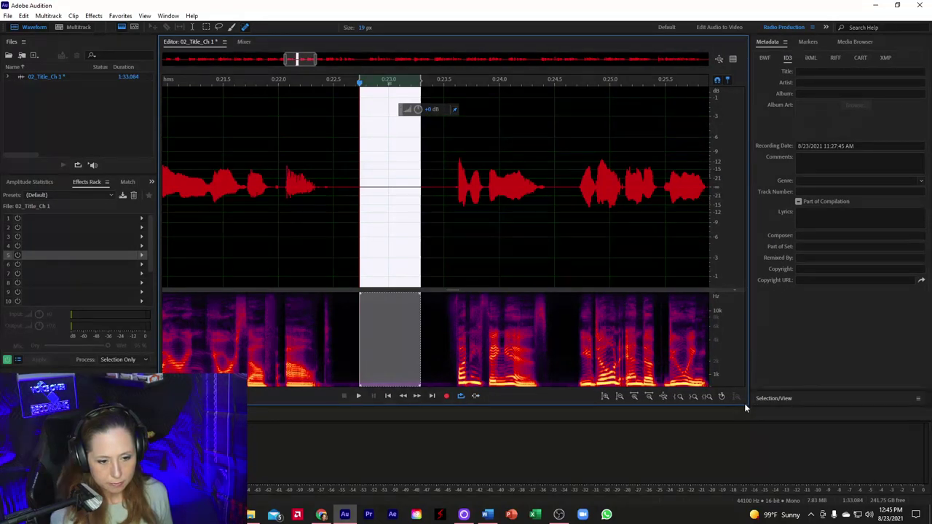
left_click_drag(744, 406, 740, 444)
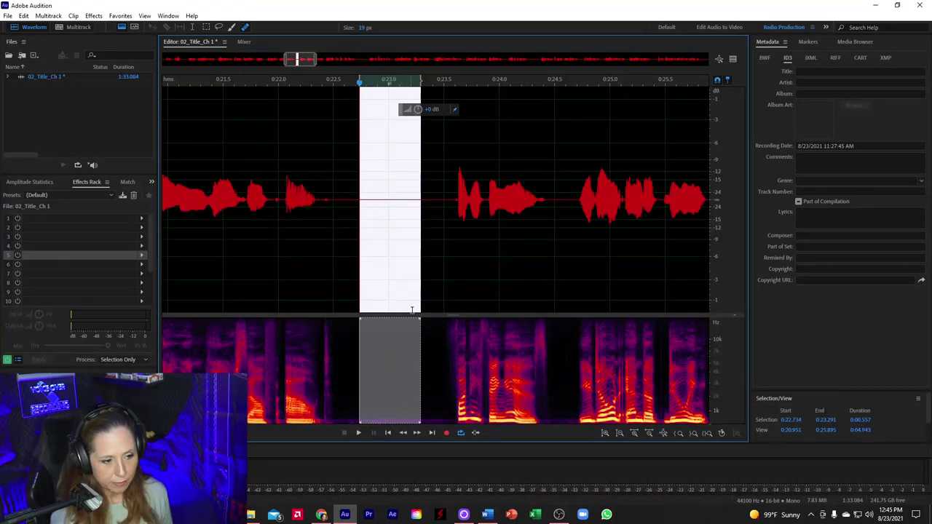
left_click_drag(421, 300, 435, 305)
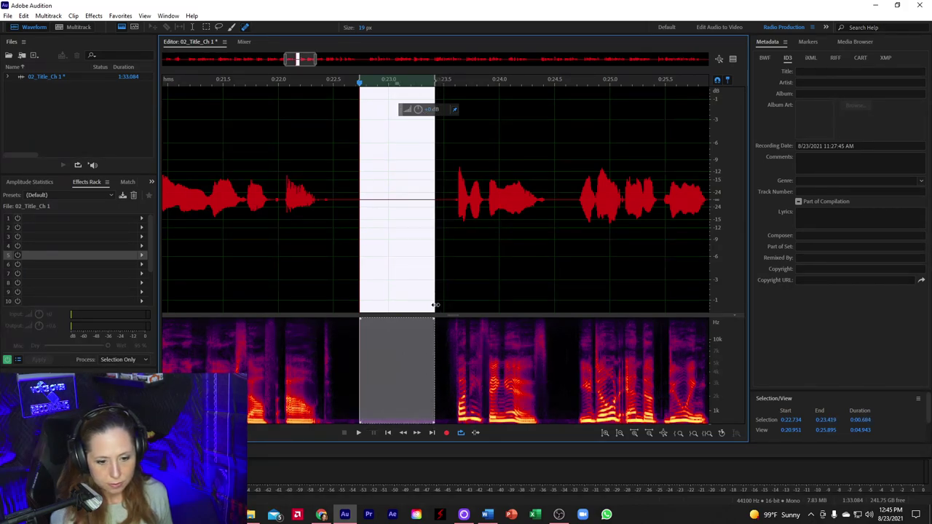
right_click(383, 223)
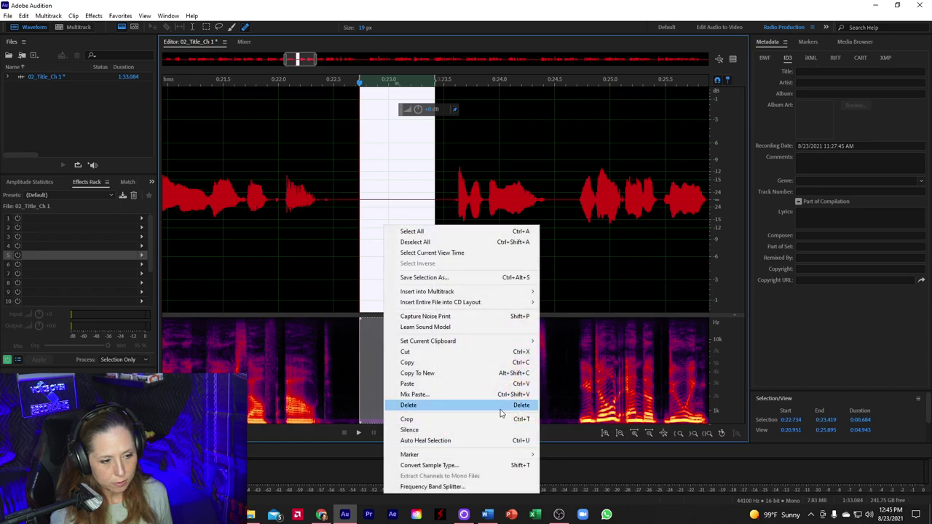
left_click(406, 363)
- Replace the pause from 0:22.5 to 0:23.5 with the newly copied 0.68 s silence
left_click(425, 198)
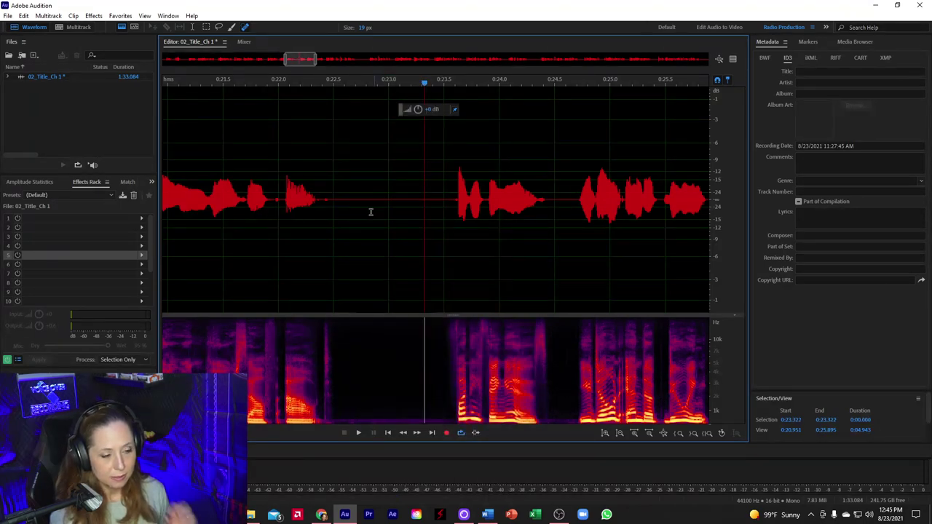
left_click_drag(334, 229, 443, 246)
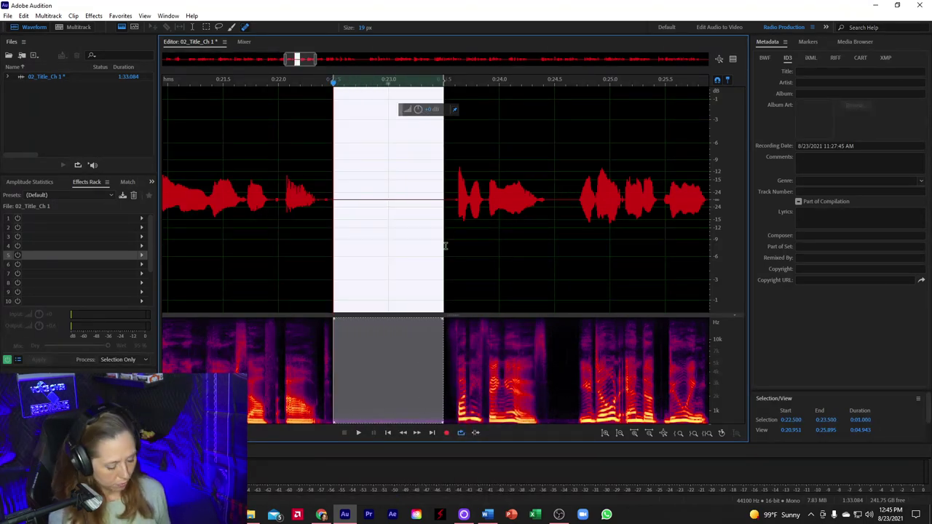
key("ctrl+v")
- Play on from about 0:22.8 and locate the next long pause, around 0:32.6 to 0:35
left_click(366, 206)
key("space")
scroll(369, 206, "down", 5)
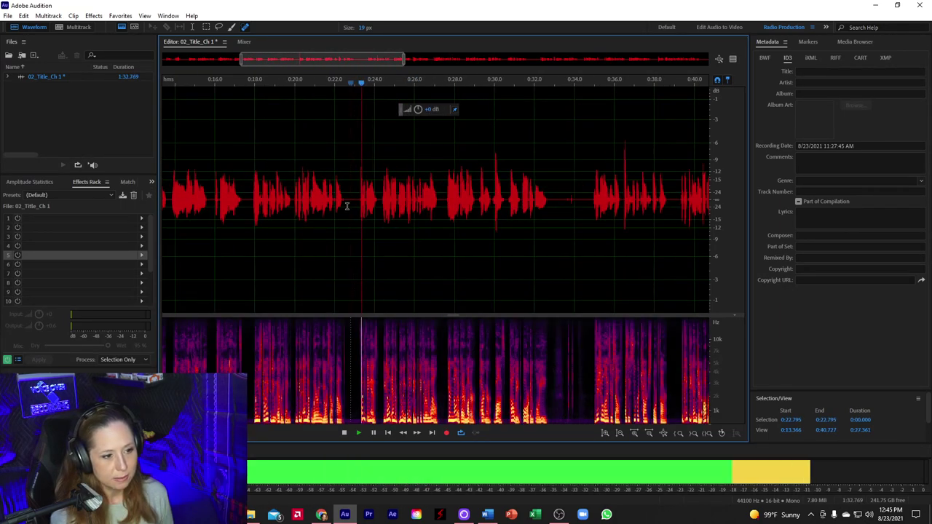
scroll(437, 193, "up", 2)
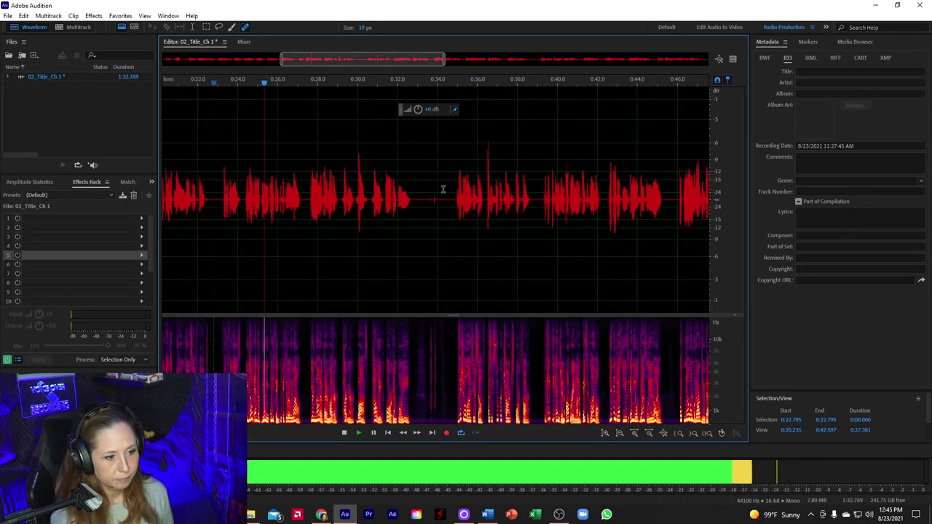
key("space")
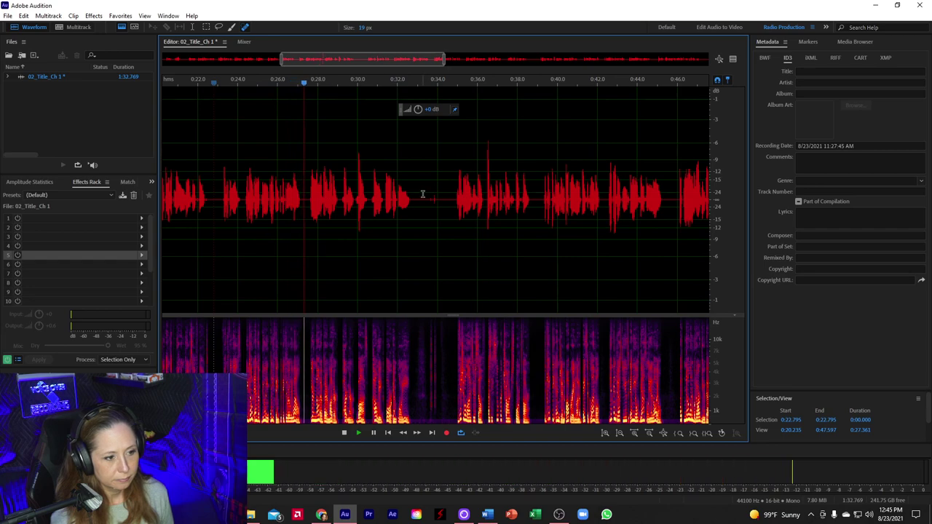
scroll(429, 201, "up", 4)
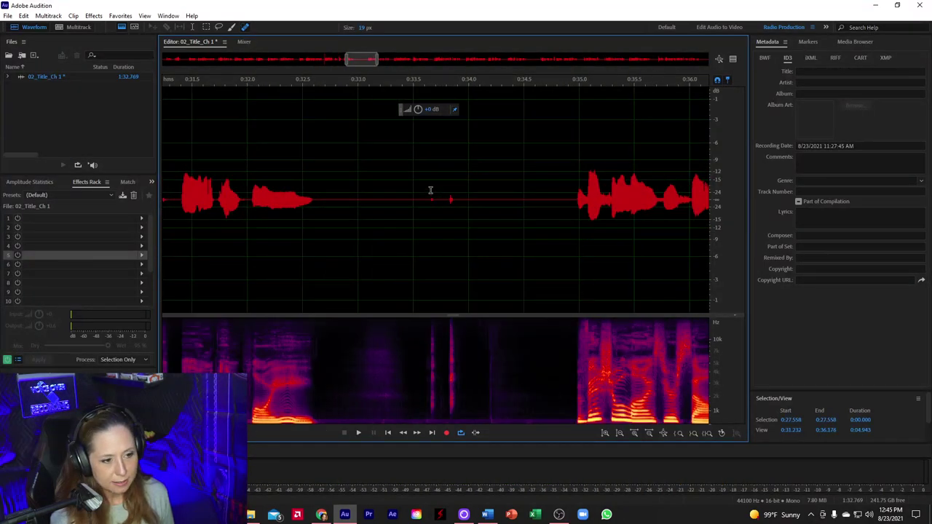
- Mark the small mouth noises inside the pause, from about 0:33.6 to 0:34.0, to inspect them
left_click_drag(425, 200, 473, 203)
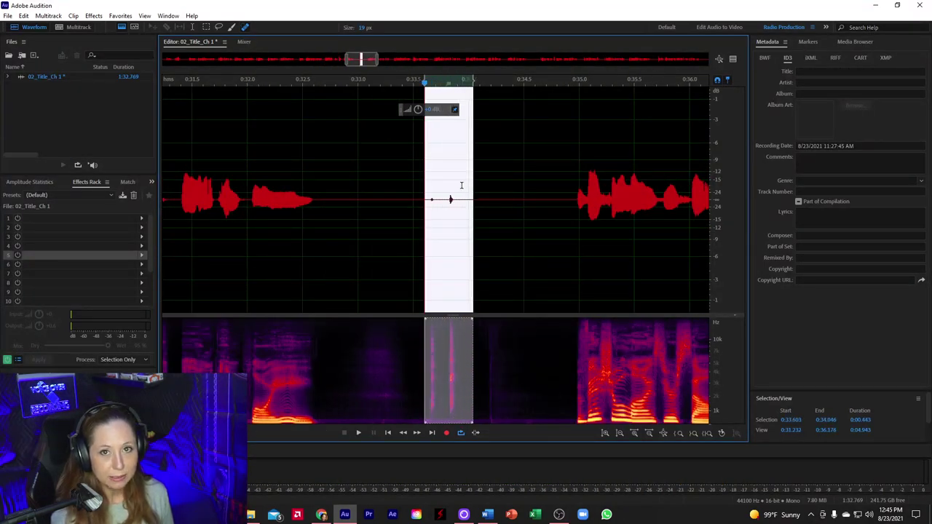
left_click(468, 178)
scroll(484, 179, "down", 1)
scroll(505, 182, "down", 1)
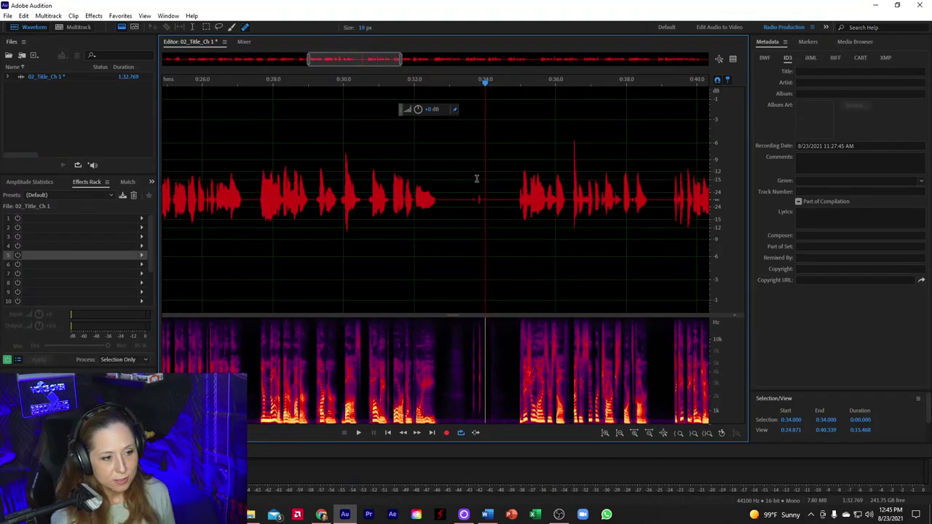
- Play the phrase following the long pause from 0:34.9 and the phrases preceding it from 0:29.1 and 0:30.7
left_click(516, 170)
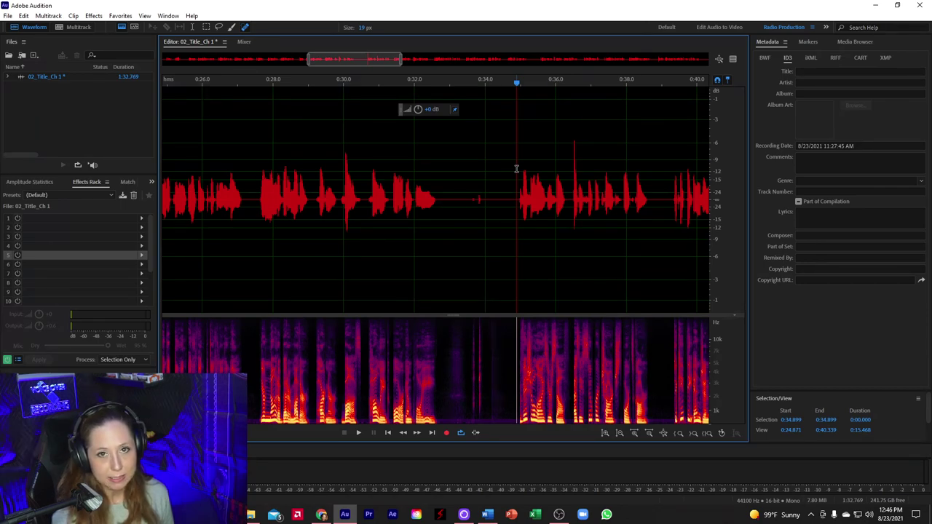
key("space")
key("space")
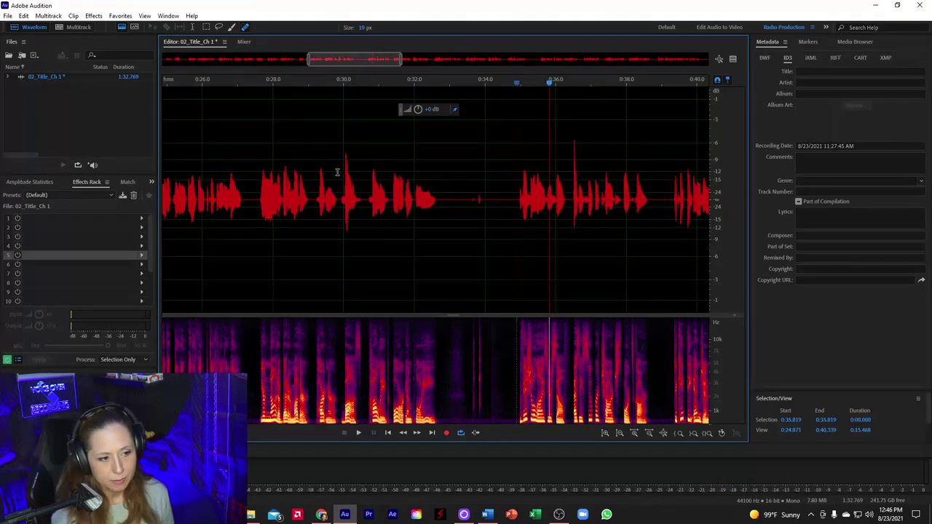
left_click(337, 171)
left_click(313, 174)
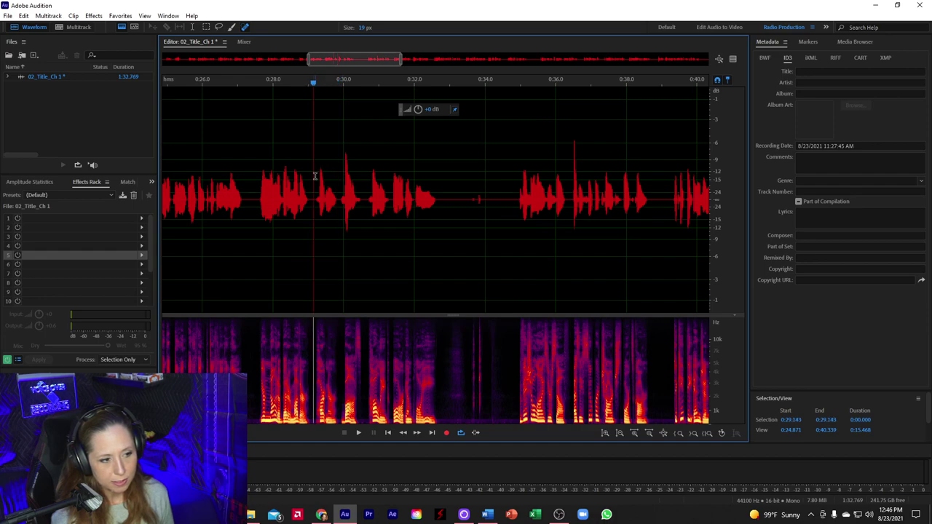
key("space")
left_click(366, 176)
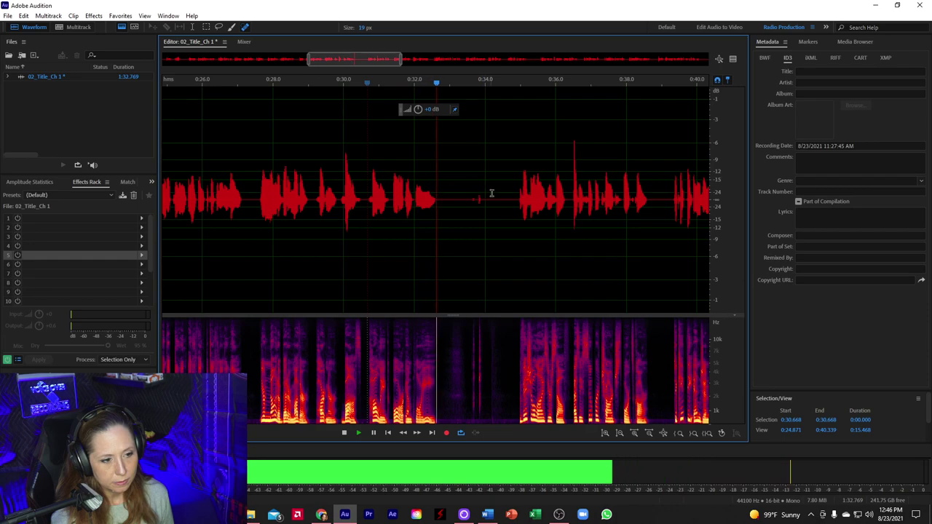
key("space")
- Replace the pause from about 0:32.6 to 0:34.96 with the copied 0.68 s silence
scroll(509, 189, "up", 3)
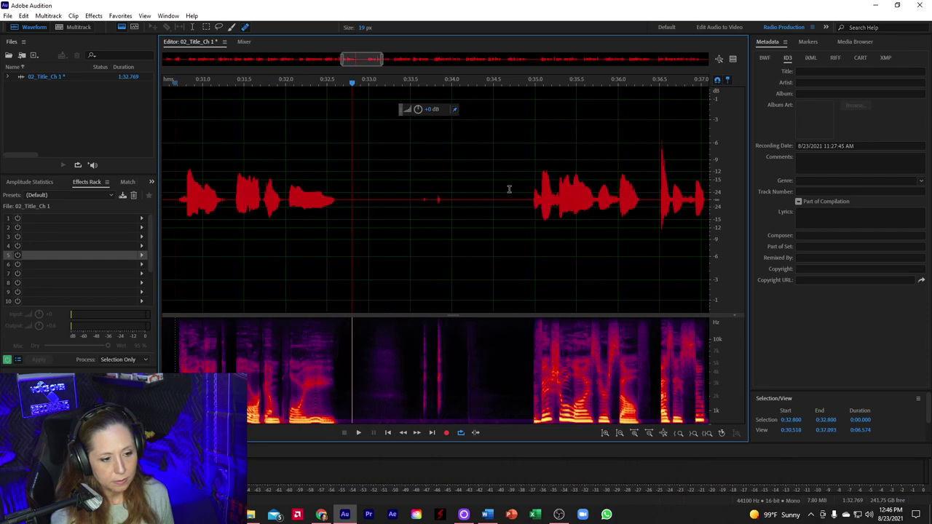
left_click(338, 196)
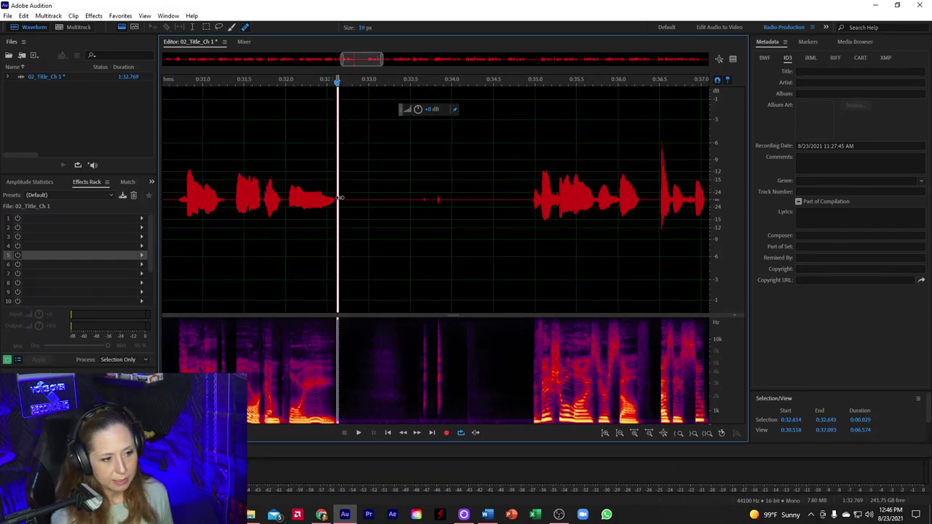
left_click_drag(339, 197, 531, 230)
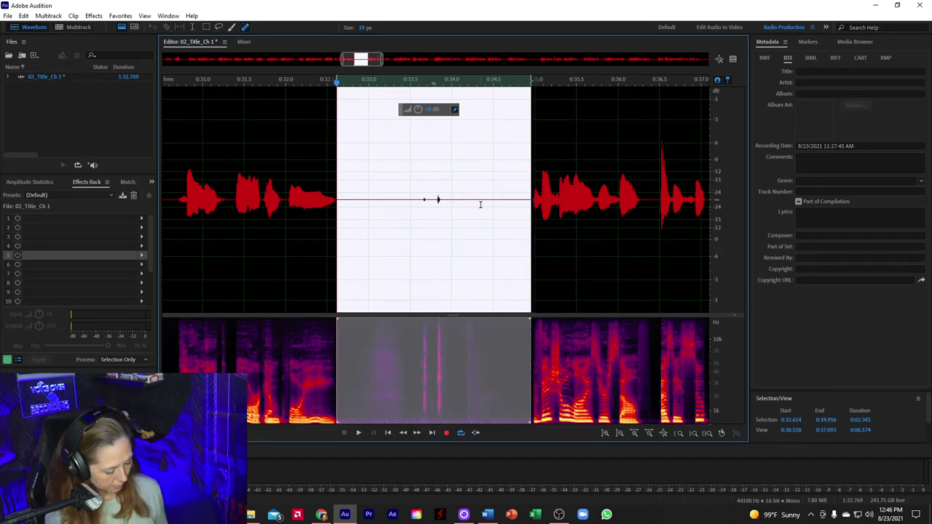
key("Delete")
left_click(383, 191)
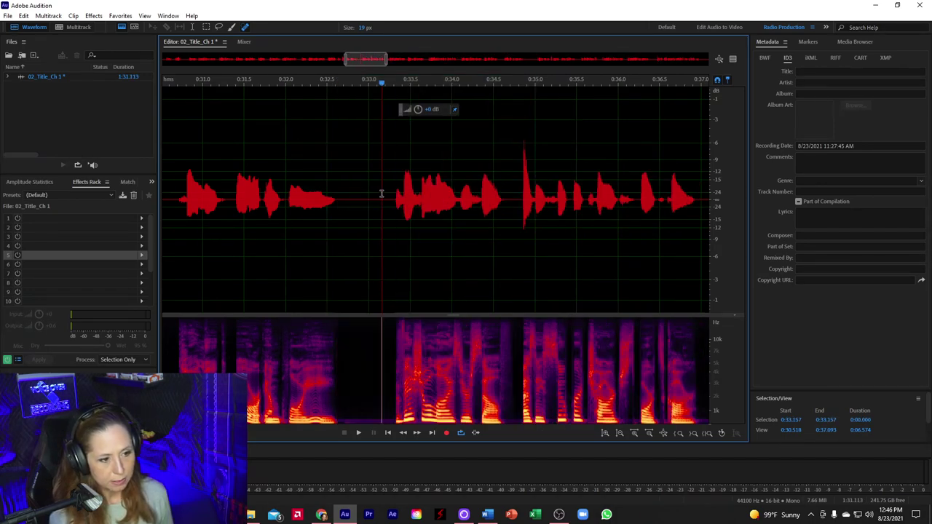
- Play on from about 0:33.2 and check the spacing of the phrases up to the pause after 0:43.5
scroll(392, 179, "down", 2)
key("space")
scroll(400, 179, "down", 1)
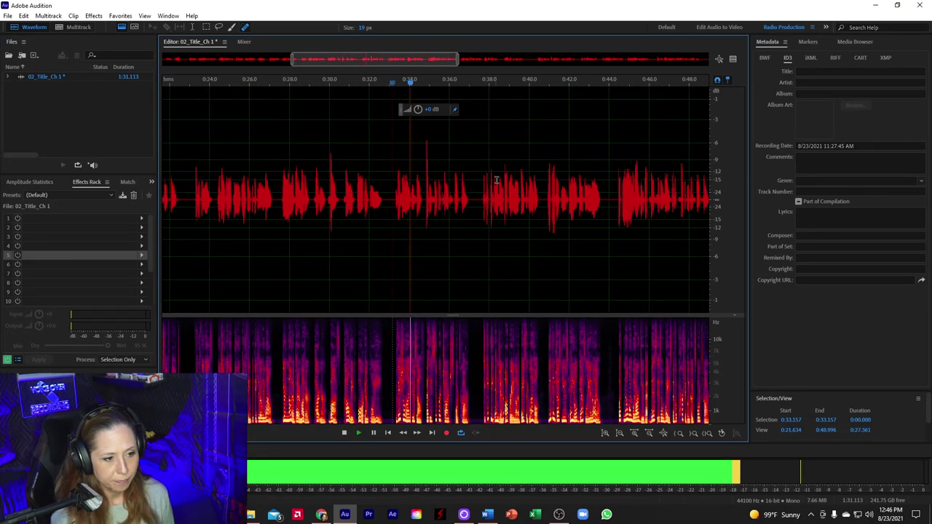
scroll(484, 178, "up", 3)
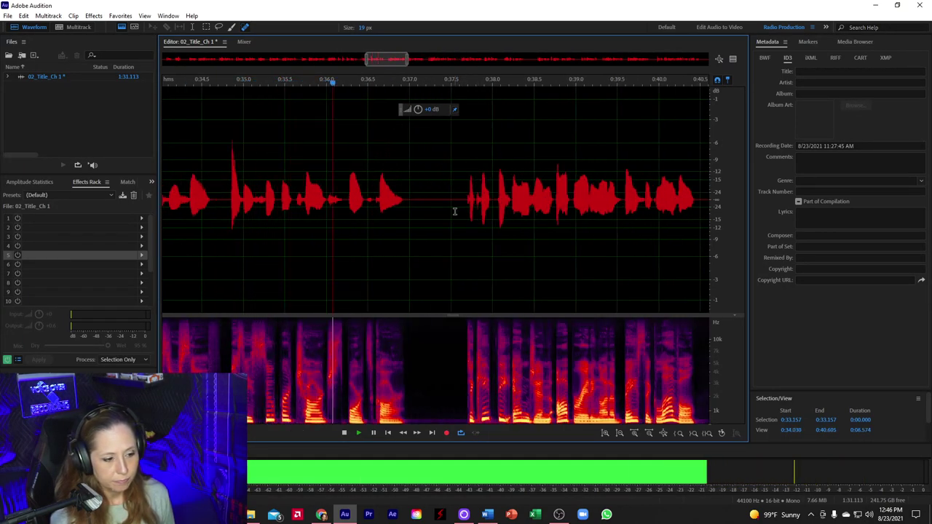
scroll(331, 190, "down", 2)
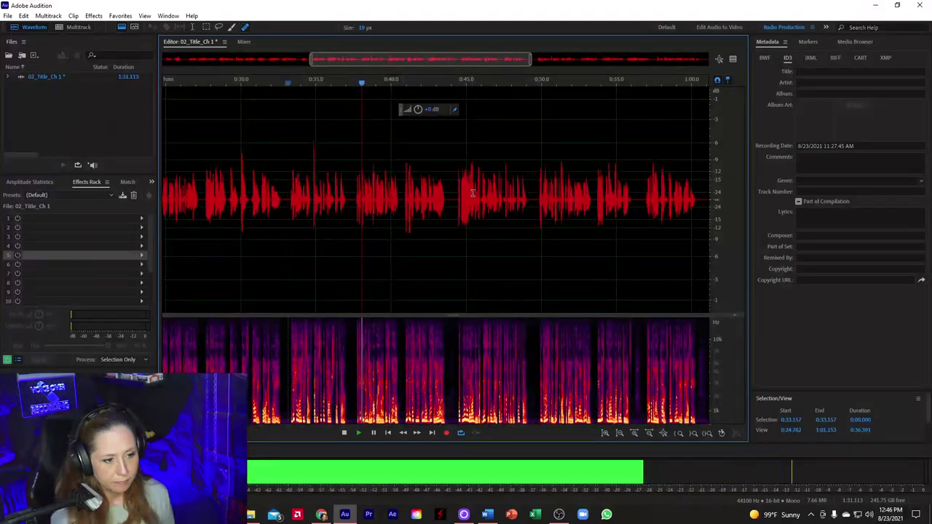
scroll(457, 192, "up", 3)
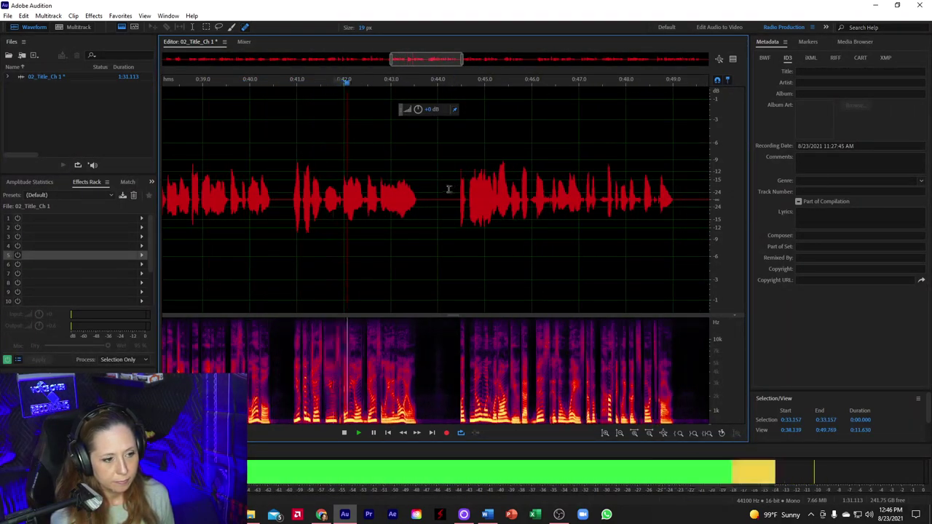
- Replace the pause from about 0:43.6 to 0:44.5 with the copied 0.68 s silence
scroll(447, 187, "up", 3)
left_click_drag(349, 193, 412, 200)
left_click(458, 197)
left_click_drag(352, 209, 482, 218)
key("Delete")
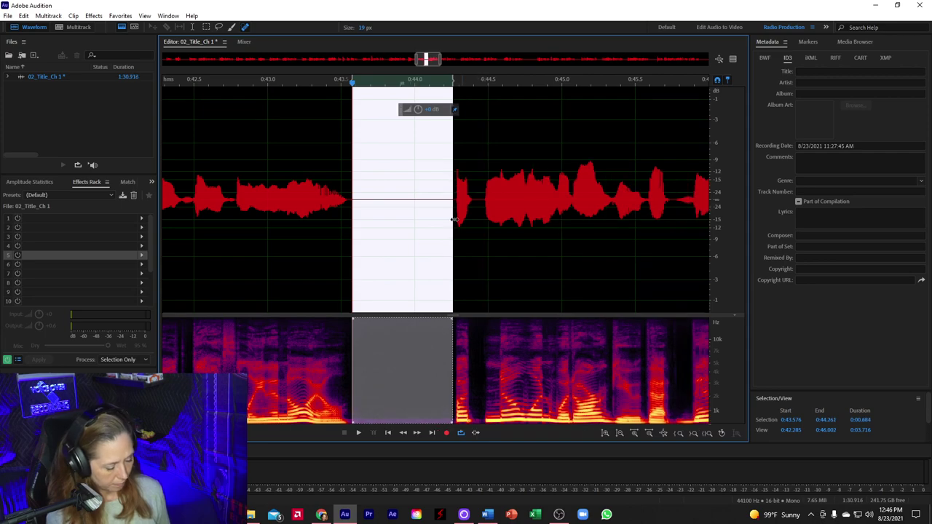
left_click(402, 225)
- Play on from 0:44.0 and replace the pause around 0:49 with the copied 0.68 s silence
scroll(341, 229, "down", 3)
key("space")
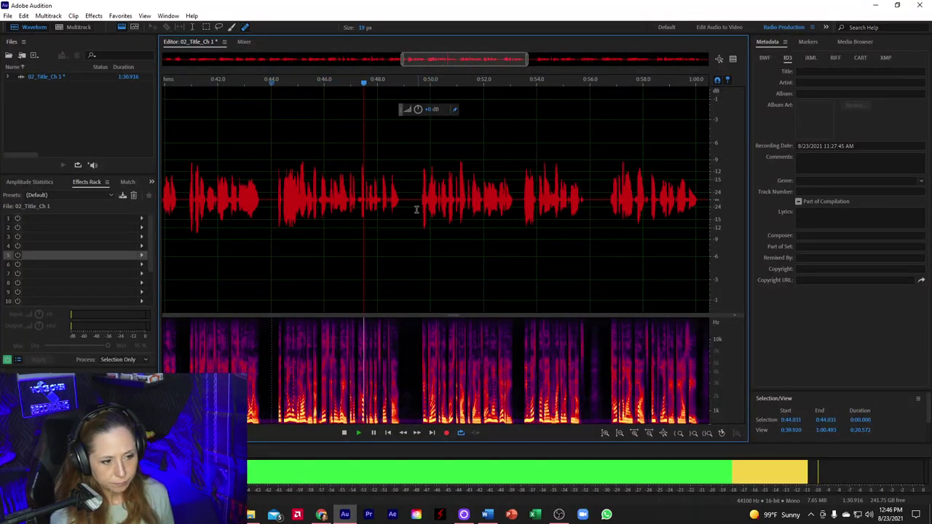
scroll(411, 206, "up", 5)
left_click_drag(350, 231, 471, 244)
key("Delete")
scroll(408, 211, "down", 8)
- Listen to the phrases from about 0:49.2 to 1:00 and the one following the long pause, from 1:02.1
key("space")
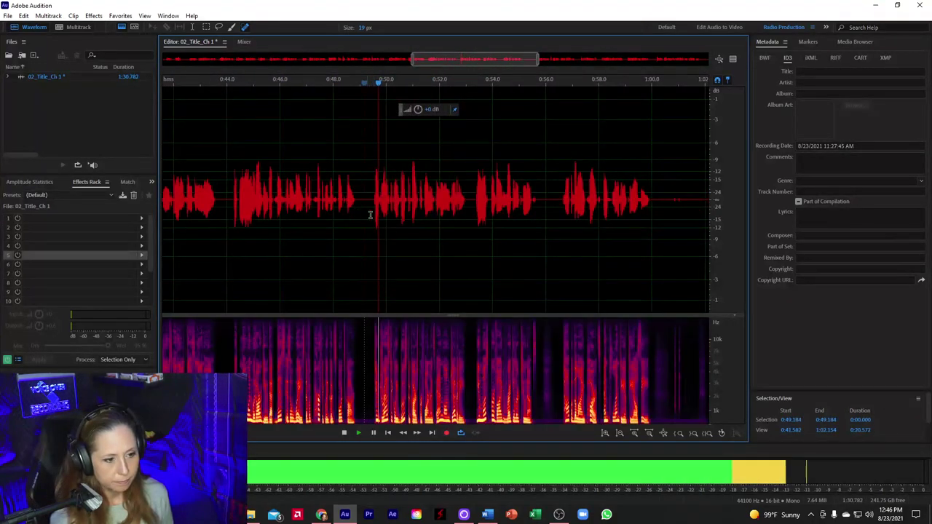
scroll(575, 219, "up", 3)
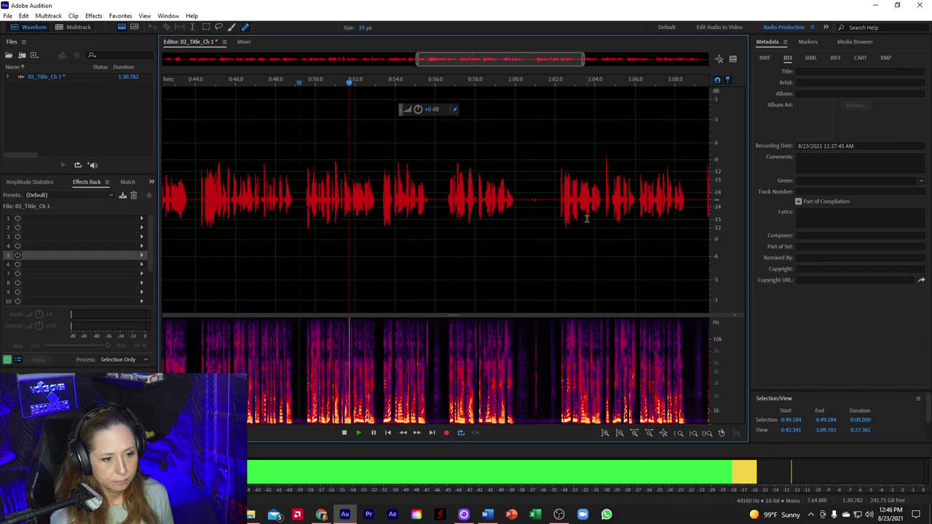
scroll(600, 220, "up", 3)
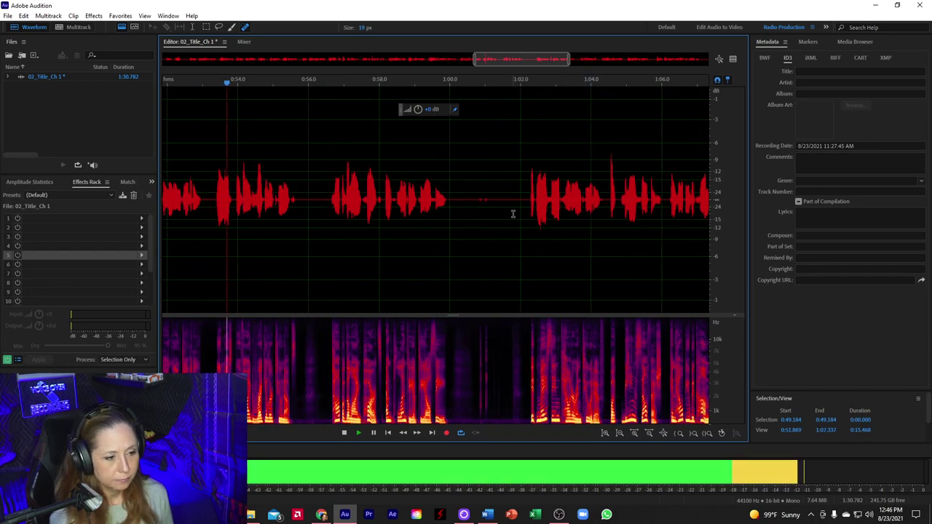
scroll(530, 194, "down", 2)
scroll(510, 191, "up", 3)
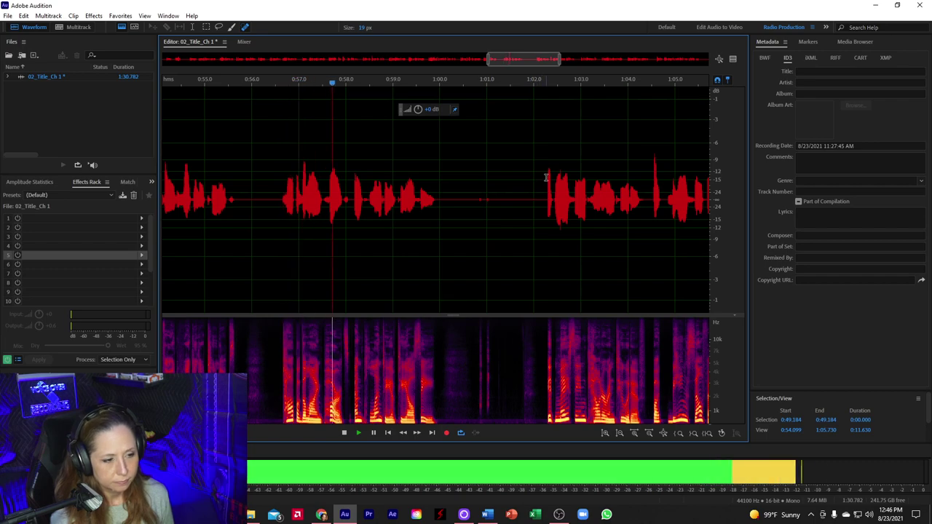
scroll(541, 181, "down", 1)
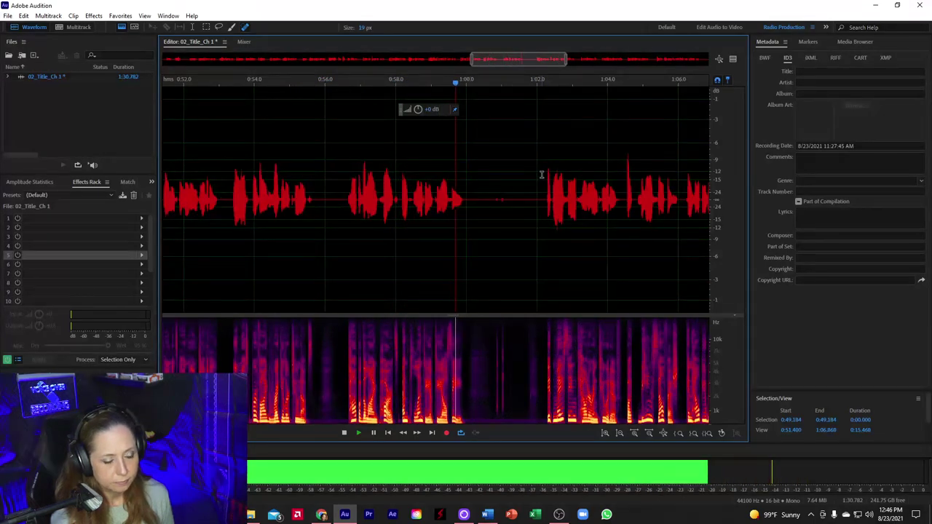
left_click(542, 175)
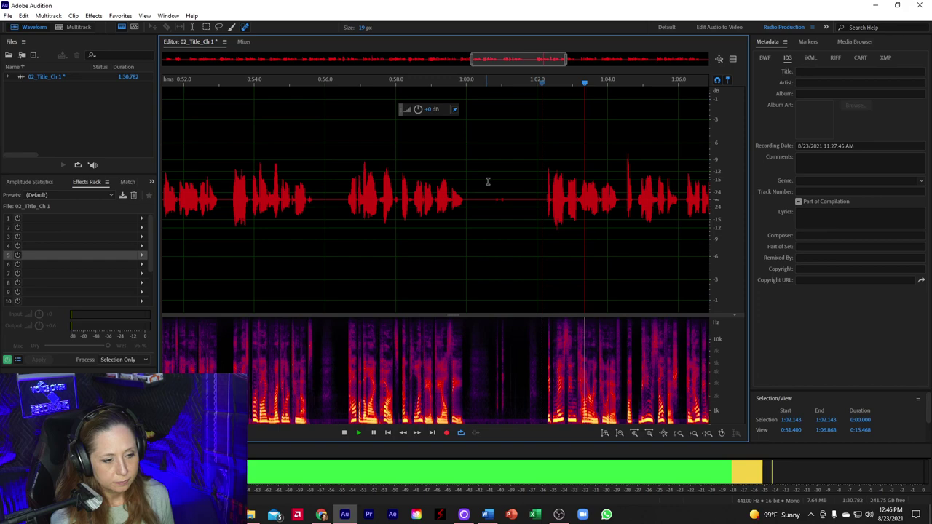
key("space")
scroll(488, 181, "up", 2)
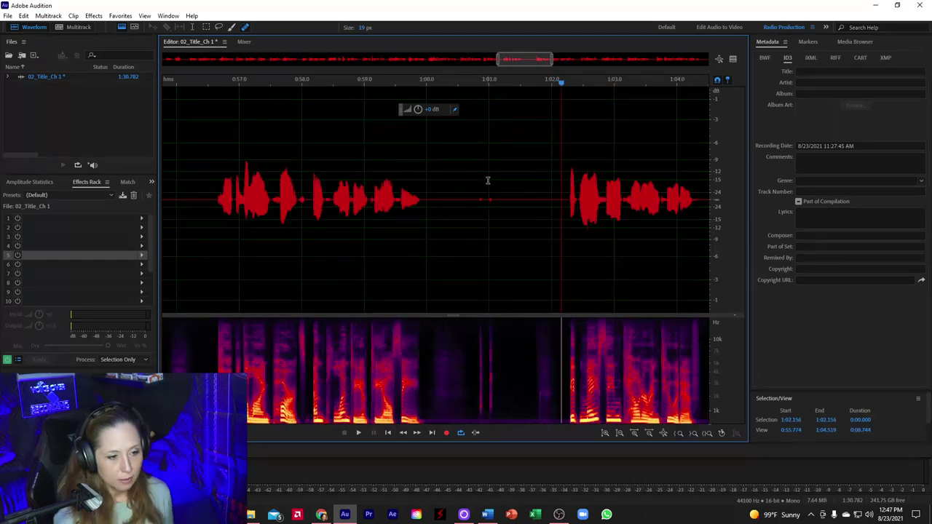
scroll(498, 173, "down", 2)
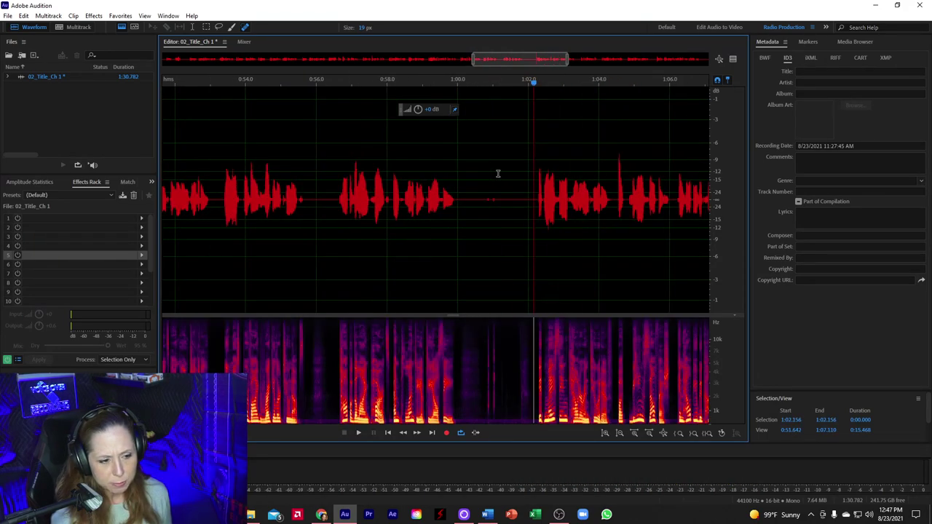
scroll(309, 187, "up", 2)
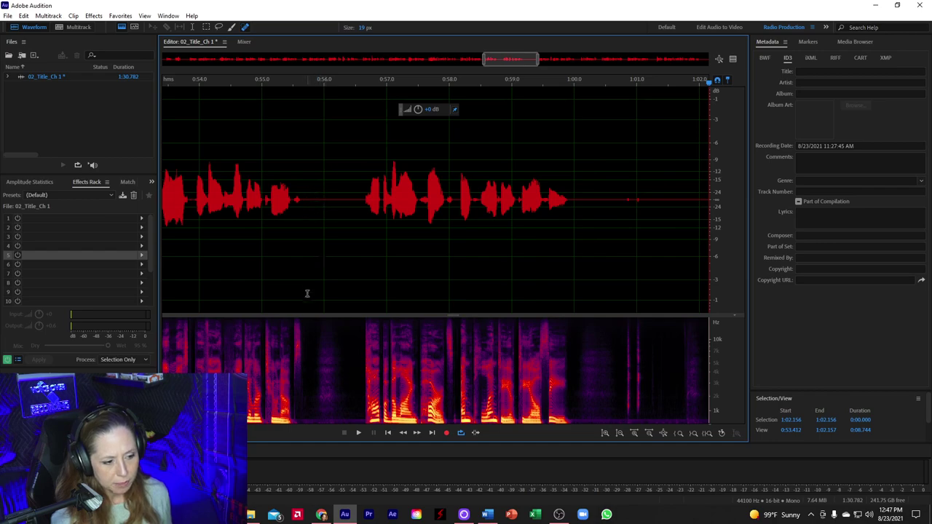
left_click_drag(316, 295, 379, 277)
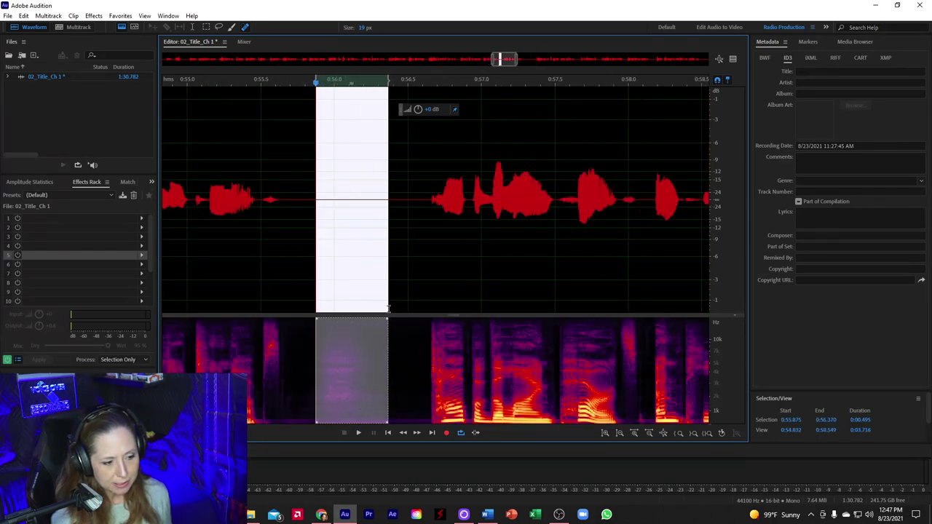
scroll(380, 262, "up", 3)
left_click(380, 261)
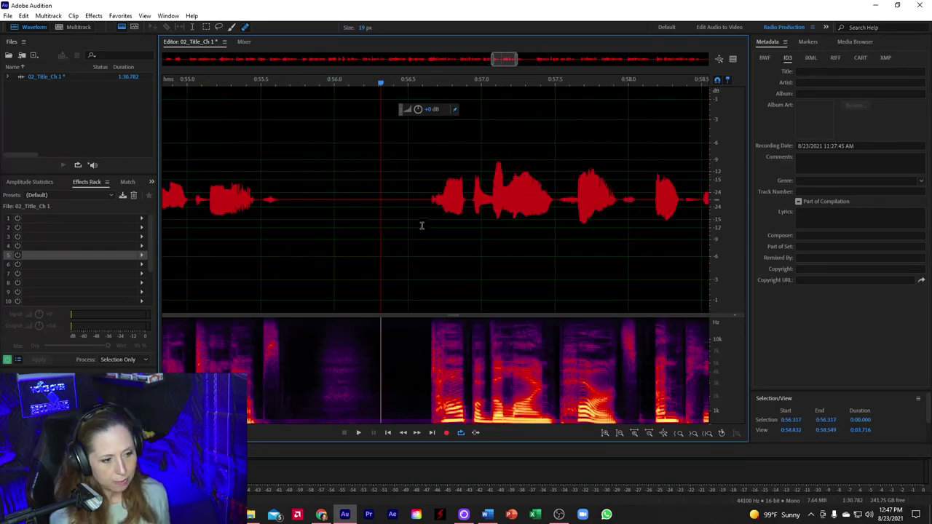
- Play the phrases on both sides of the pause near 0:56, starting at 0:53.3 and at 0:56.6
scroll(420, 225, "down", 5)
left_click(300, 204)
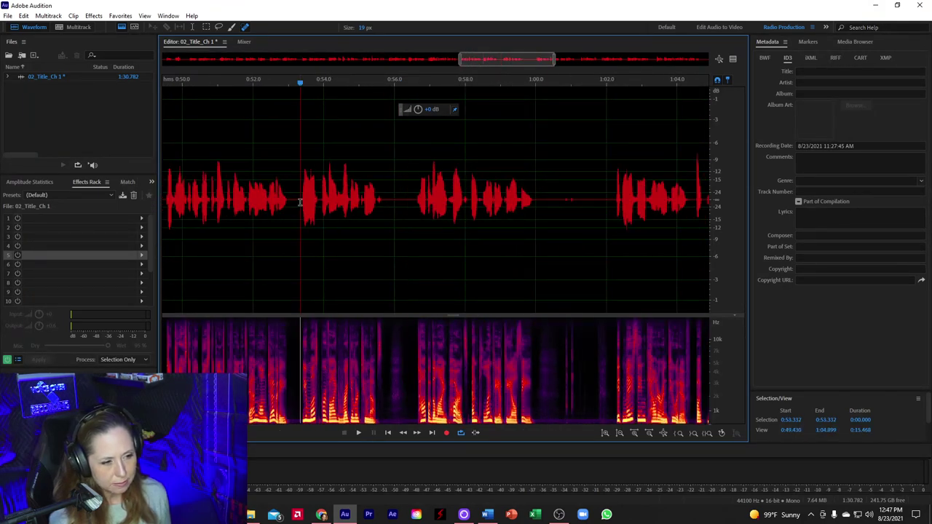
key("space")
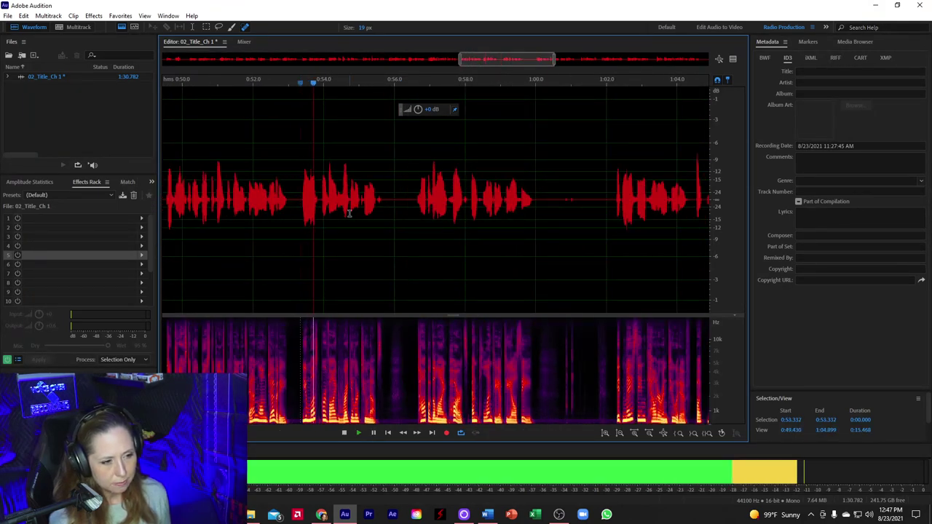
scroll(408, 218, "up", 3)
left_click(415, 218)
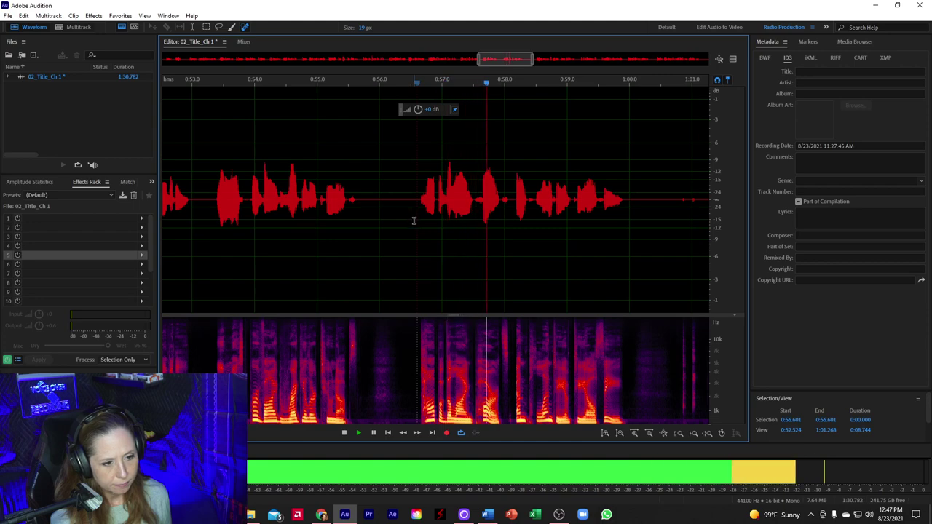
- Stop playback and delete about 0.73 s of the pause, from 0:55.773 to 0:56.500
key("space")
scroll(364, 251, "up", 4)
left_click_drag(342, 282, 447, 297)
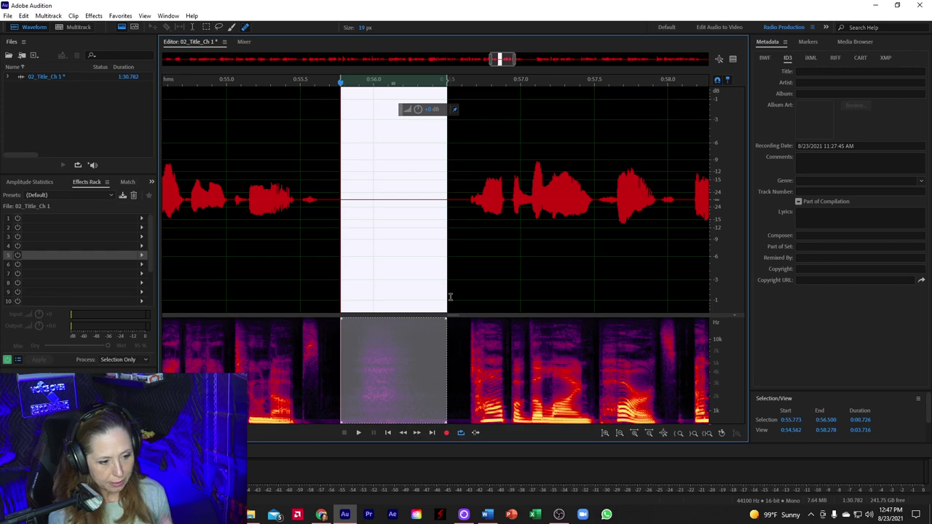
key("Delete")
scroll(412, 247, "down", 3)
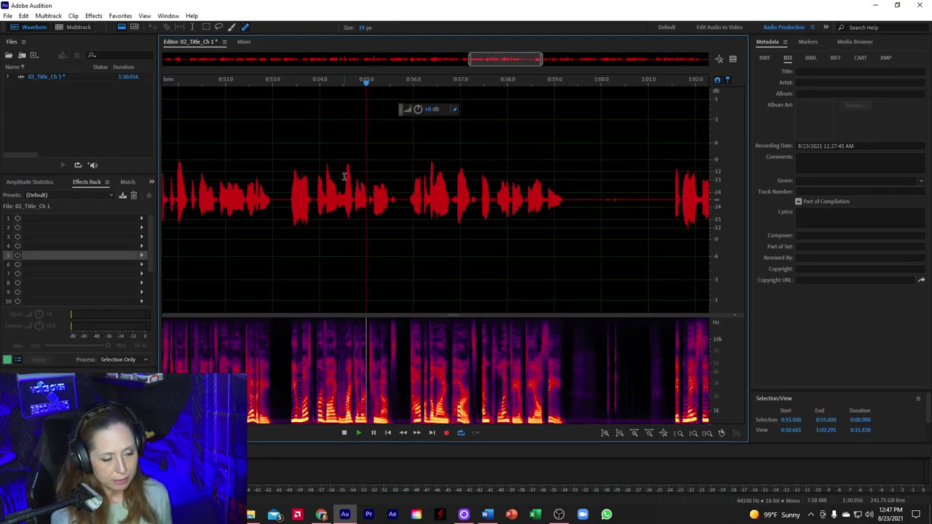
- Play on from 0:55.0 and replace the pause from 0:59.237 to 1:01.551 with the copied 0.68 s silence
key("space")
scroll(420, 182, "down", 2)
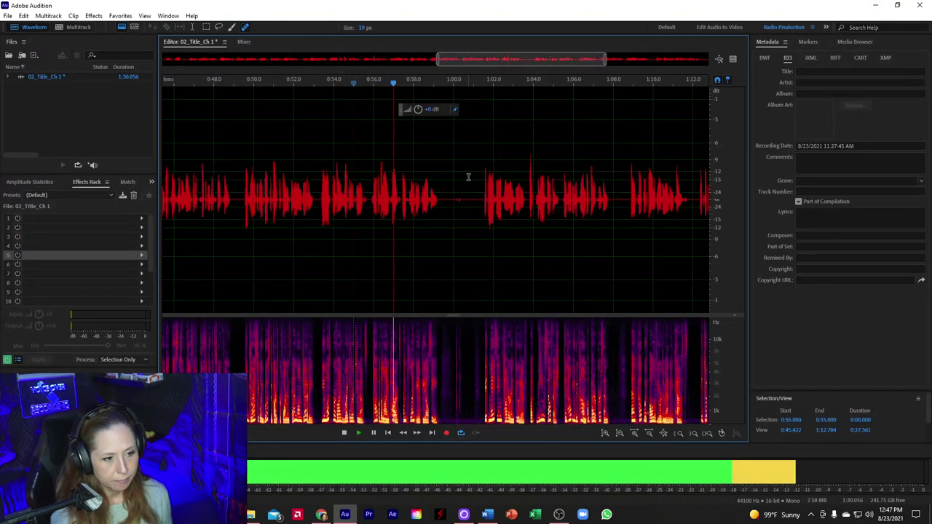
scroll(473, 178, "up", 3)
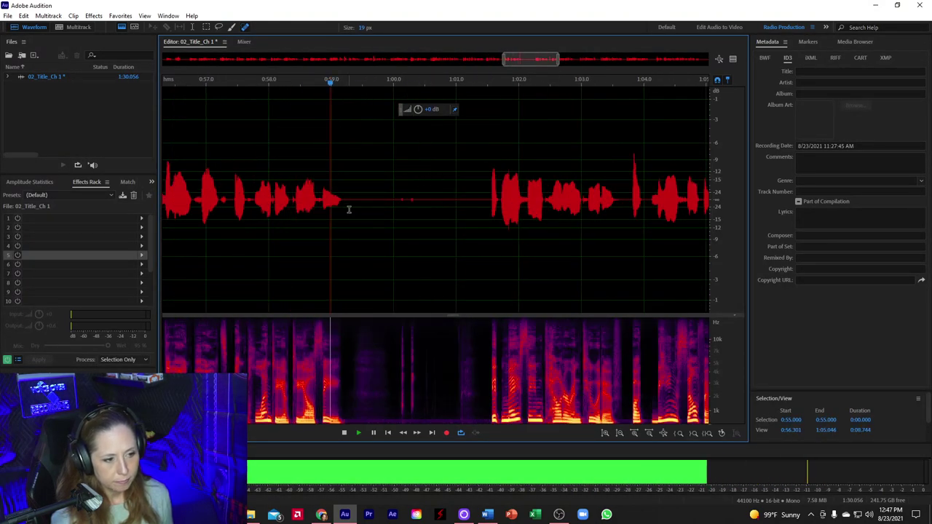
left_click_drag(345, 208, 489, 227)
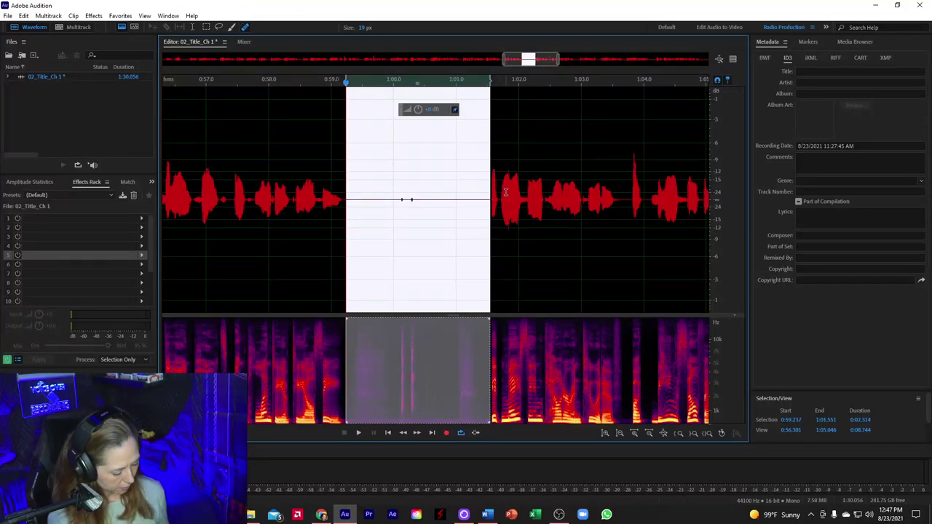
key("Delete")
- Play from 1:04.0 and delete about 0.77 s of the pause that follows the phrase ending near 1:06
scroll(505, 192, "down", 3)
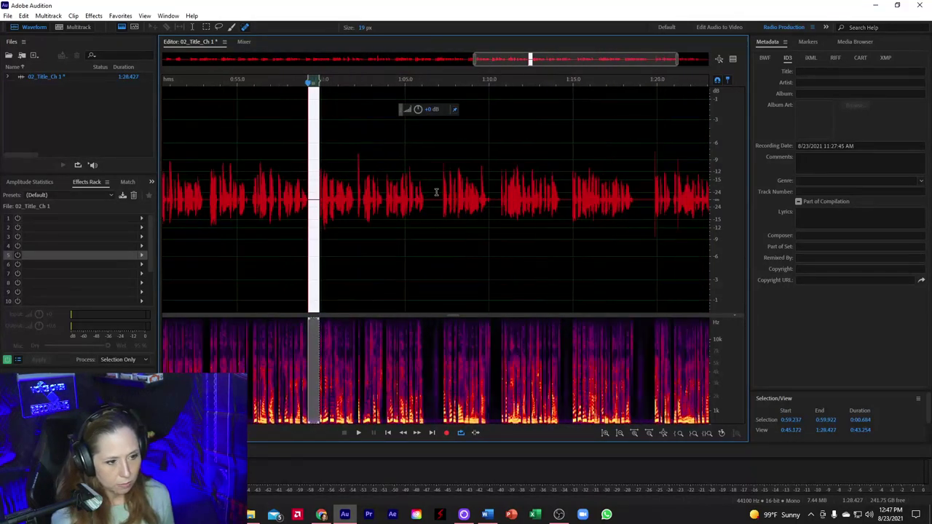
left_click(349, 164)
key("space")
scroll(435, 188, "up", 3)
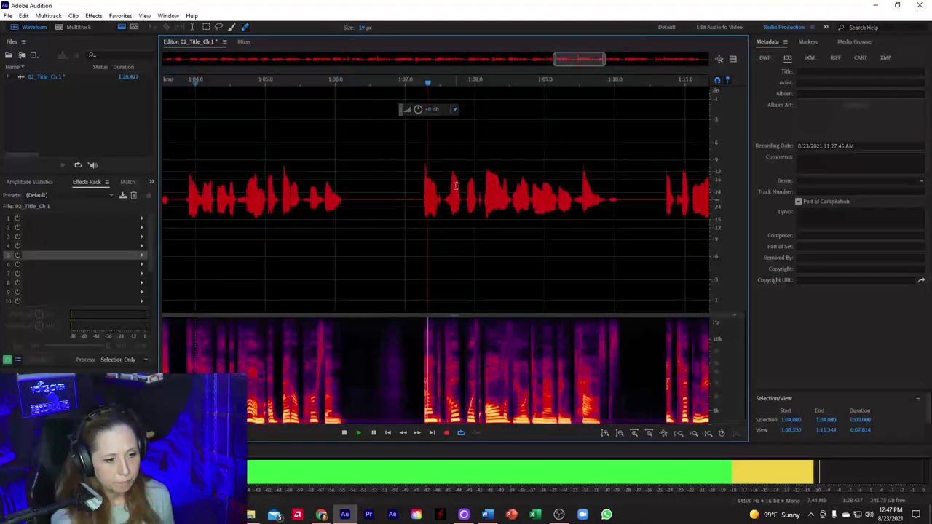
key("space")
scroll(367, 194, "down", 2)
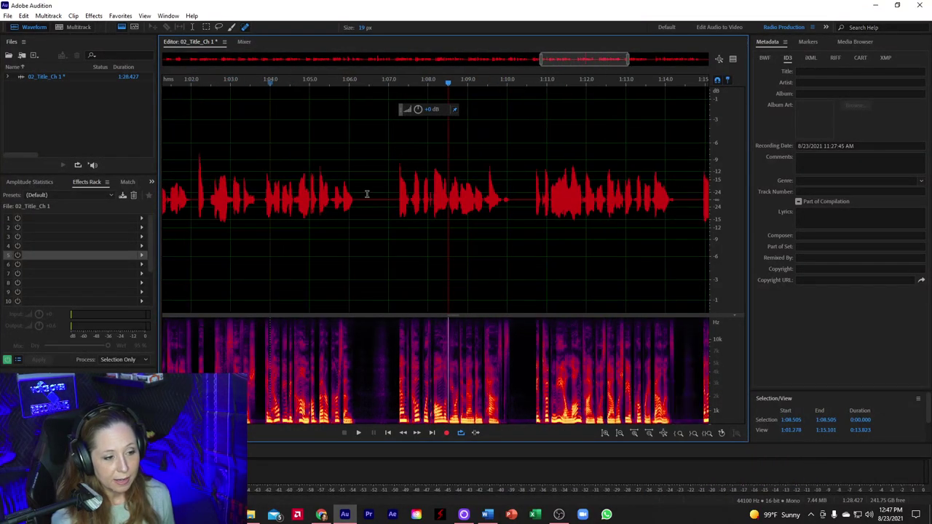
scroll(381, 179, "up", 2)
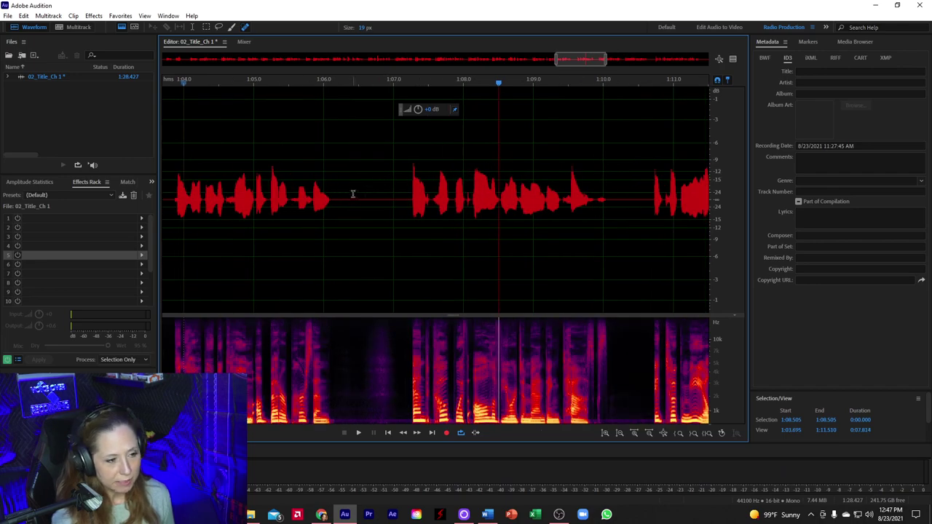
mouse_move(349, 195)
left_mouse_down()
mouse_move(403, 197)
mouse_move(350, 187)
left_mouse_up()
key("Delete")
- Play from 1:06.0 and replace the pause around 1:09.5 with the copied 0.68 s silence
left_click(320, 141)
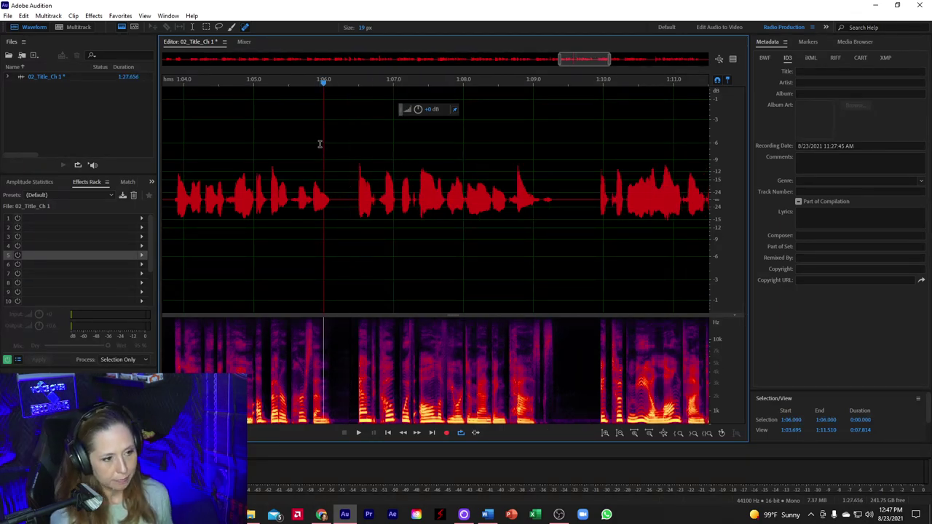
key("space")
scroll(310, 149, "down", 3)
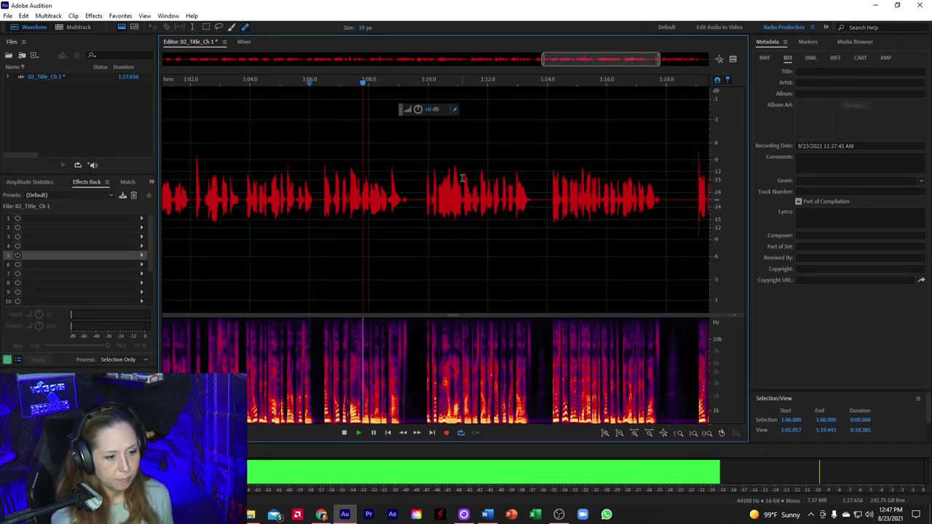
scroll(435, 184, "up", 3)
scroll(431, 182, "up", 3)
left_click_drag(340, 197, 481, 200)
key("Delete")
- Play on from 1:09.651 and delete about 0.35 s of the pause, from 1:13.693 to 1:14.046
left_click(419, 167)
key("space")
scroll(419, 167, "down", 3)
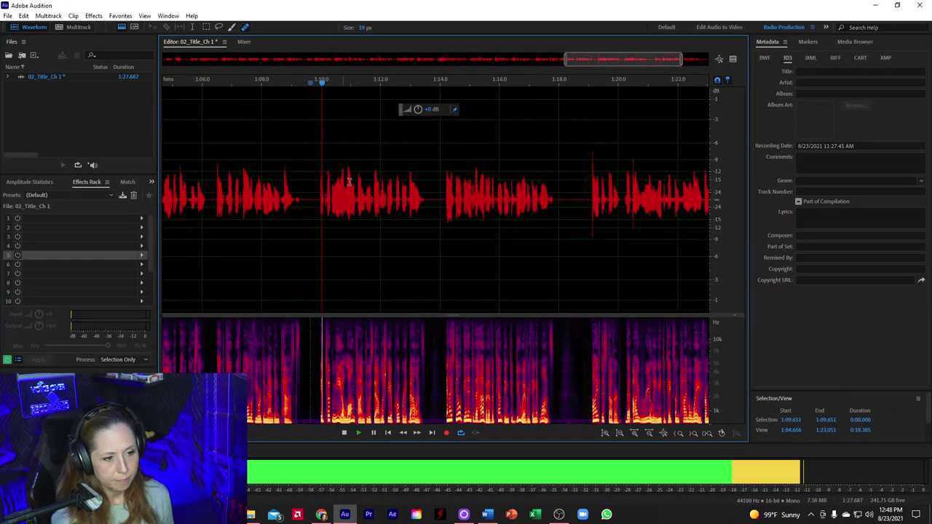
scroll(391, 186, "up", 3)
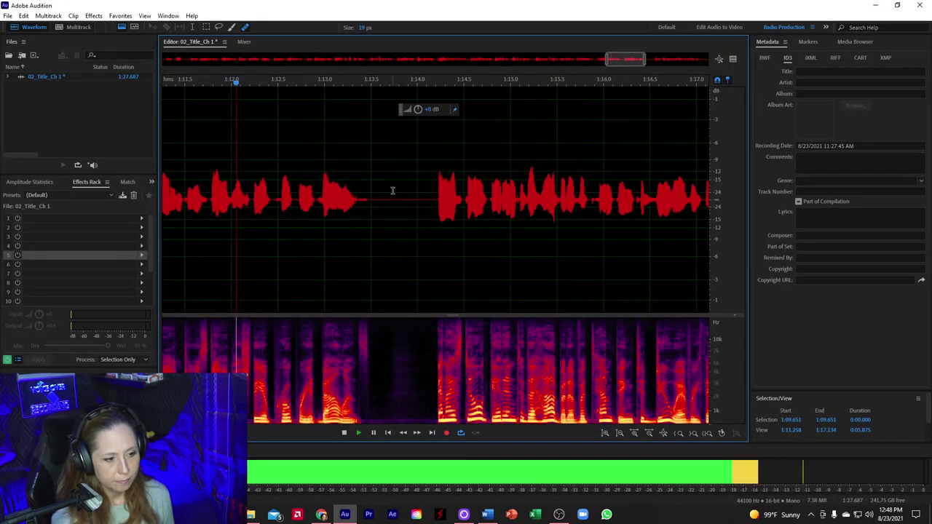
scroll(391, 186, "up", 4)
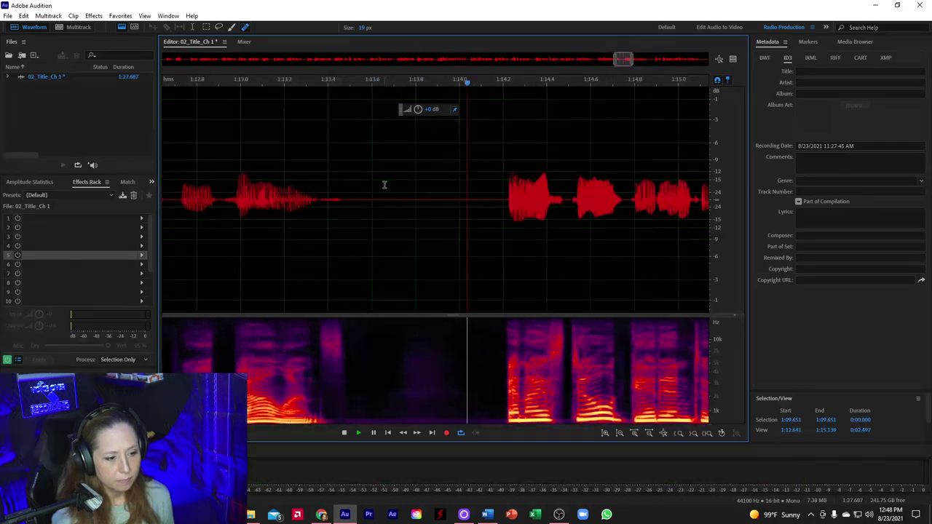
left_click_drag(380, 188, 458, 201)
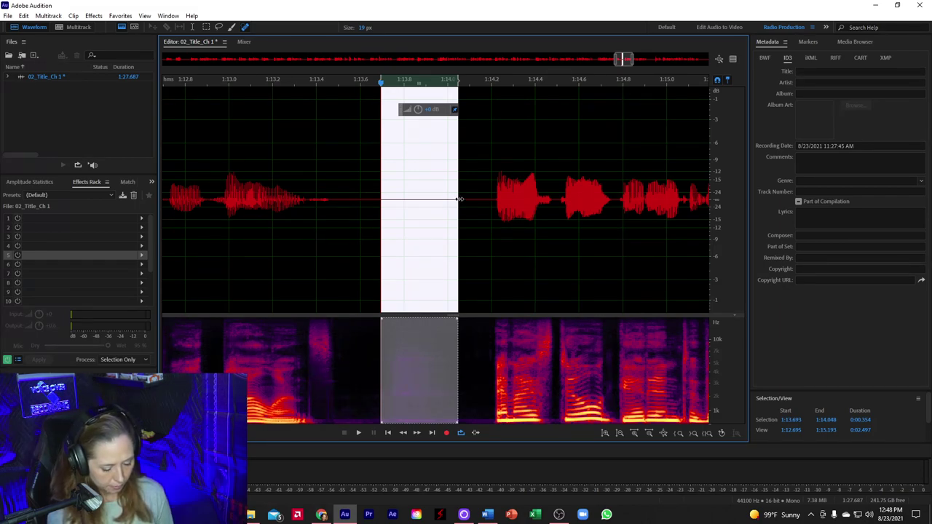
key("Delete")
- Play from 1:13.054 and replace the pause from 1:17.466 up to the next phrase with the copied 0.68 s silence
scroll(379, 183, "down", 3)
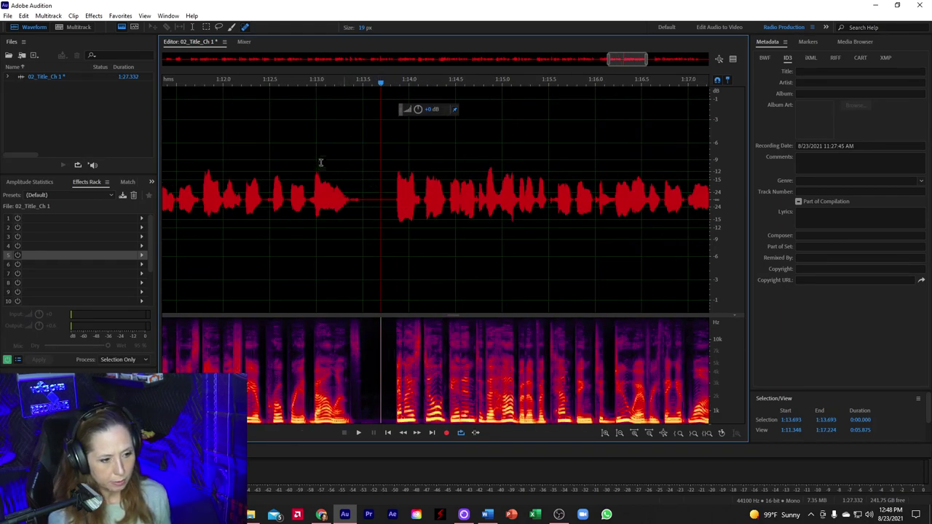
key("space")
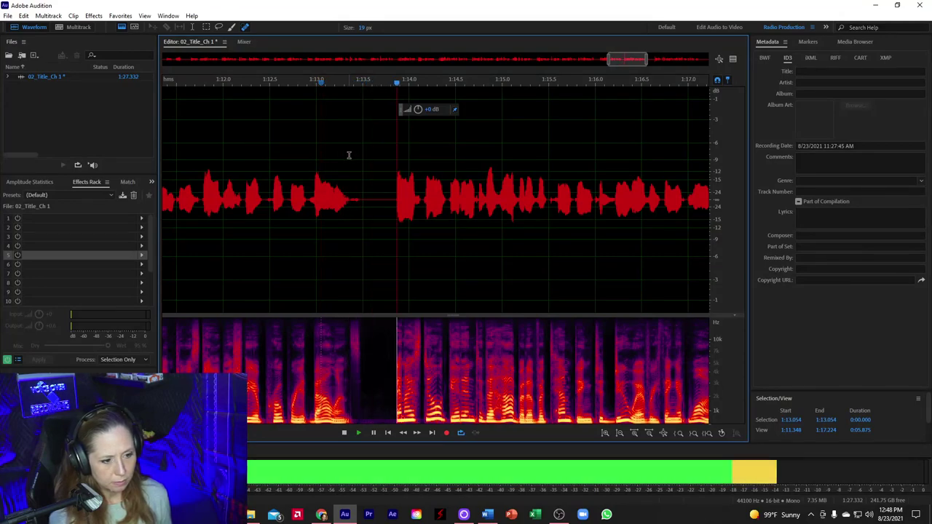
scroll(348, 155, "down", 3)
scroll(576, 178, "down", 2)
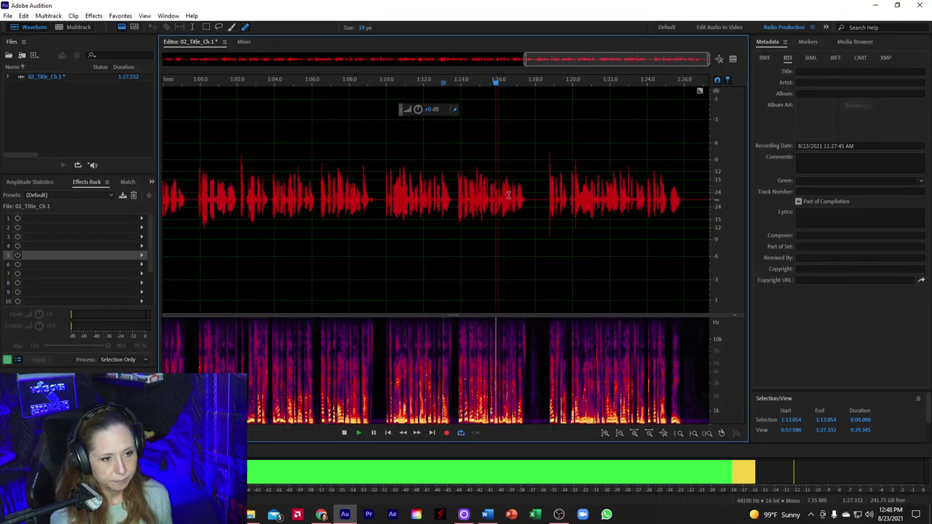
scroll(556, 186, "down", 2)
scroll(557, 186, "up", 6)
key("space")
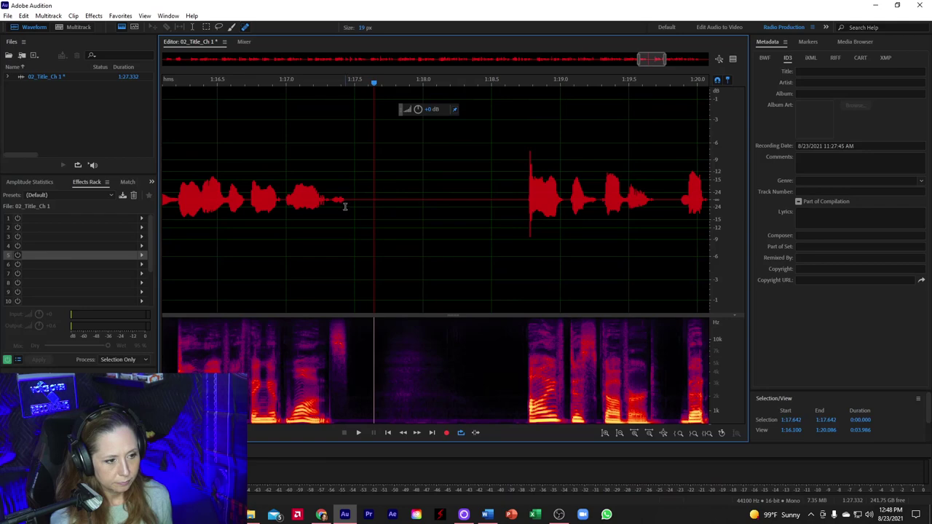
left_click_drag(349, 209, 525, 215)
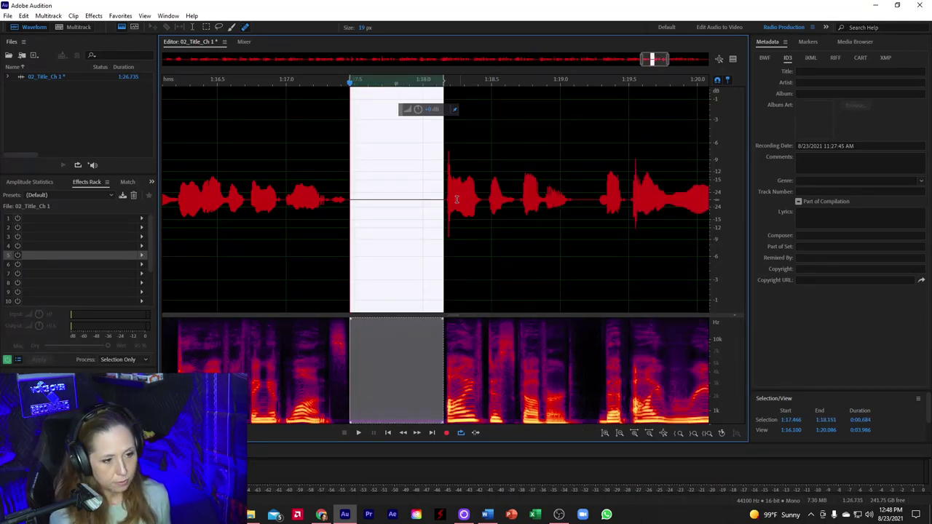
key("Delete")
- Play the last phrases from 1:17.941 and replace everything after 1:25.202 with three copies of the 0.68 s silence
scroll(393, 200, "down", 3)
key("space")
scroll(350, 189, "down", 2)
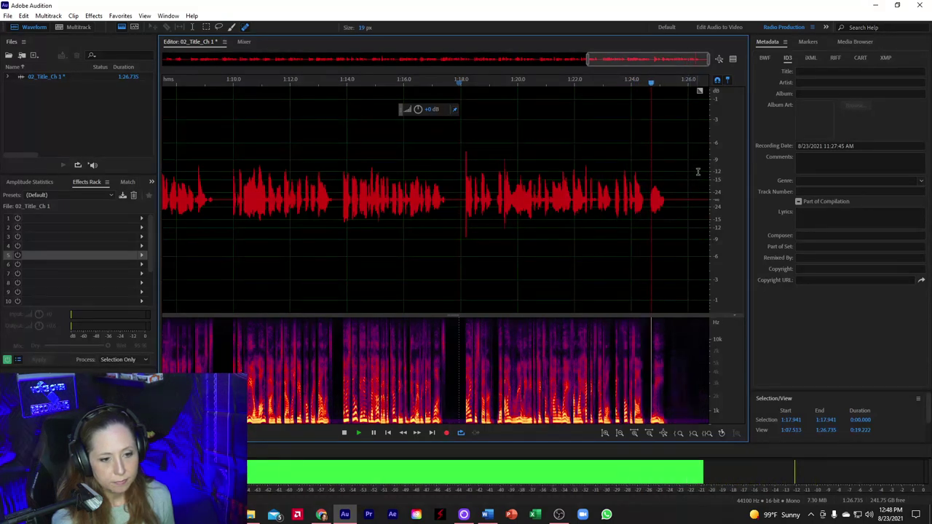
scroll(699, 169, "up", 3)
scroll(579, 170, "down", 2)
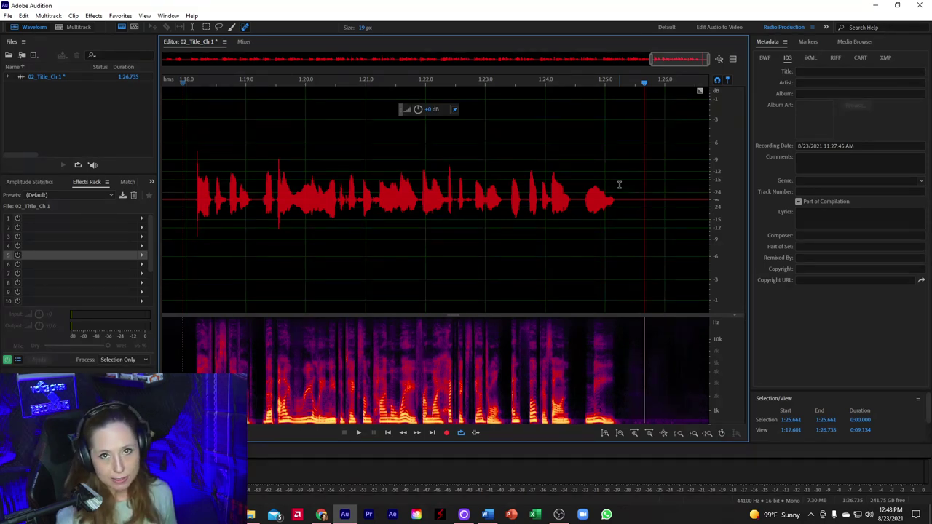
left_click_drag(616, 184, 725, 191)
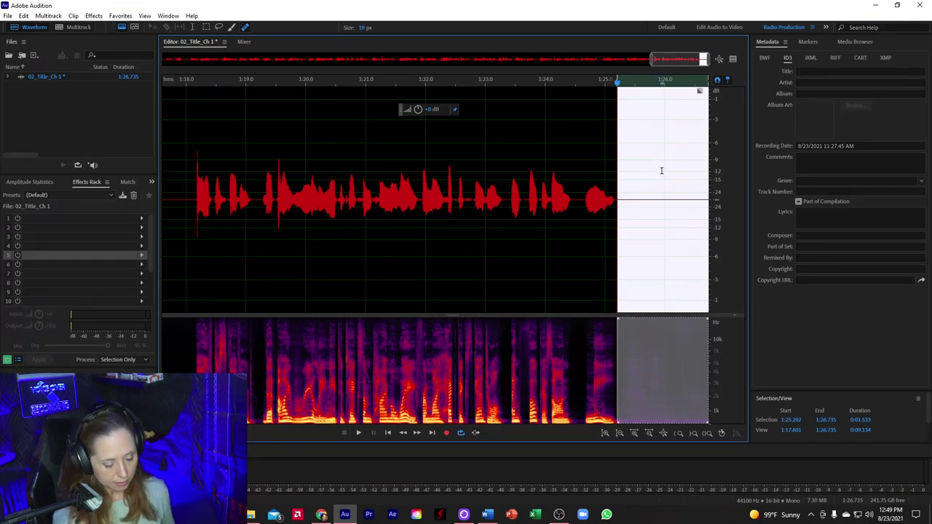
key("Delete")
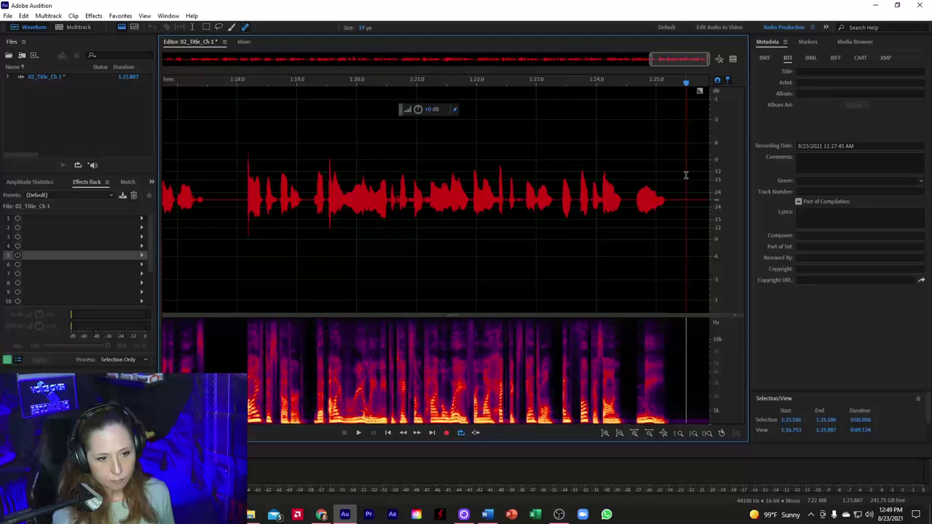
key("ctrl+z")
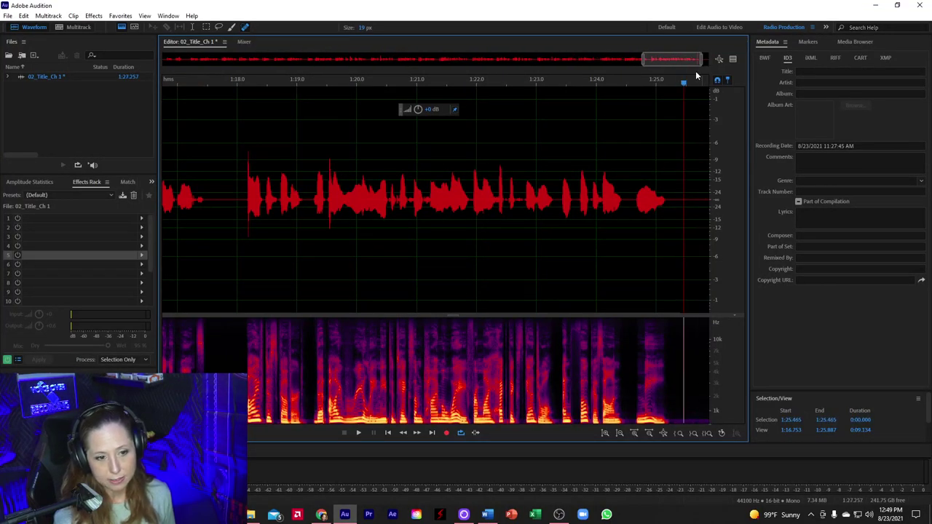
- Measure the closing silence from 1:25.188 to the end and insert one more copy of the 0.68 s silence near 1:26.4
left_click_drag(678, 58, 686, 59)
left_click(623, 183)
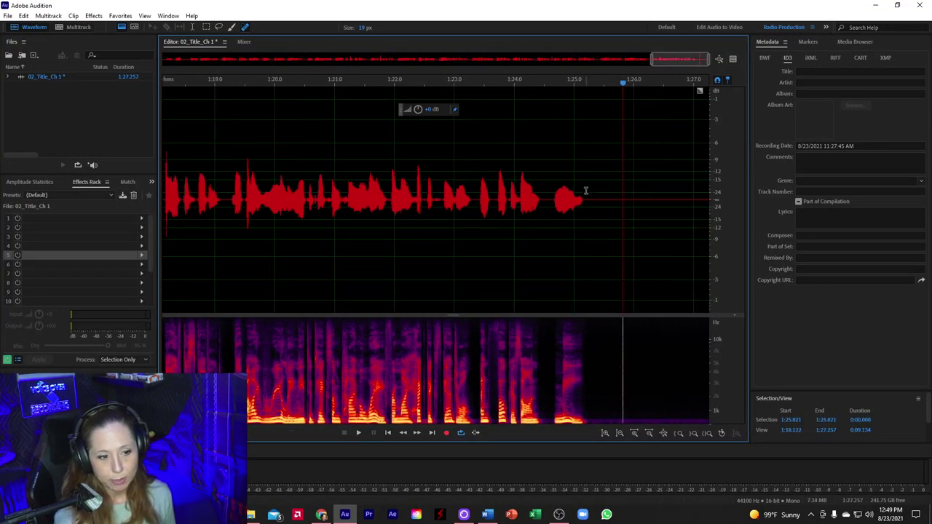
left_click_drag(584, 189, 711, 208)
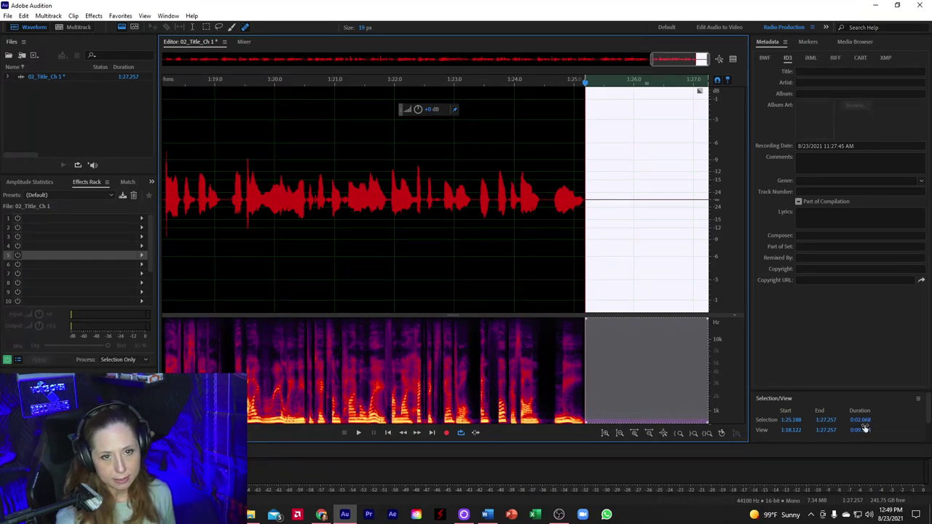
left_click(634, 234)
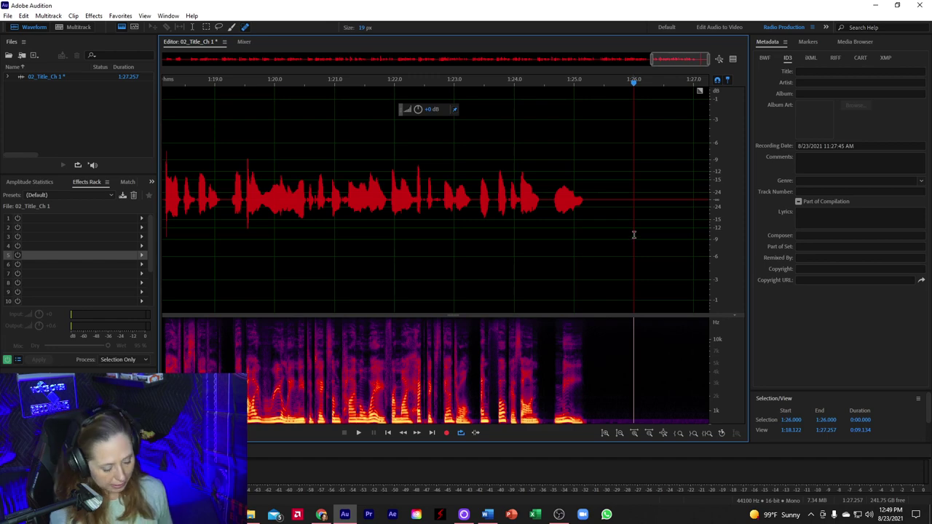
left_click_drag(634, 235, 659, 223)
left_click(658, 222)
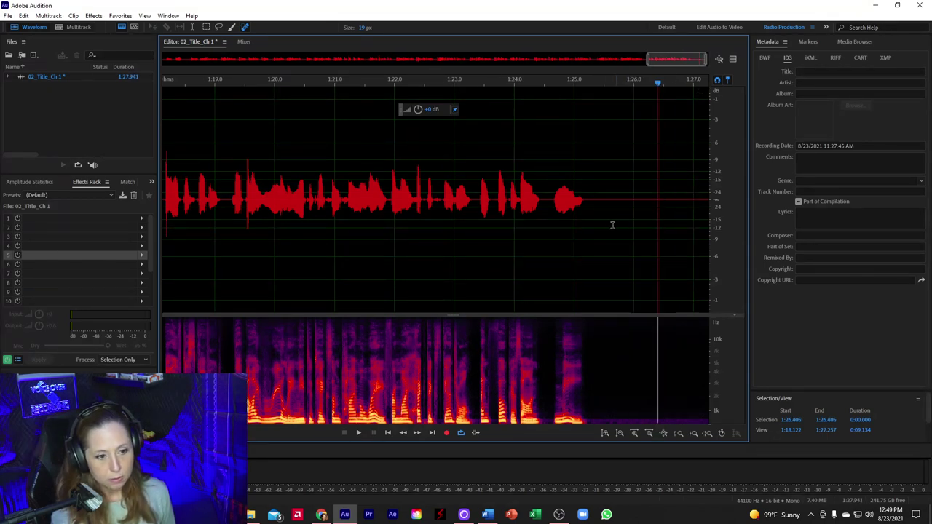
- Measure the extended closing silence from about 1:25.2 to the end of the file and look over the whole recording
left_click(586, 225)
left_click_drag(586, 225, 730, 245)
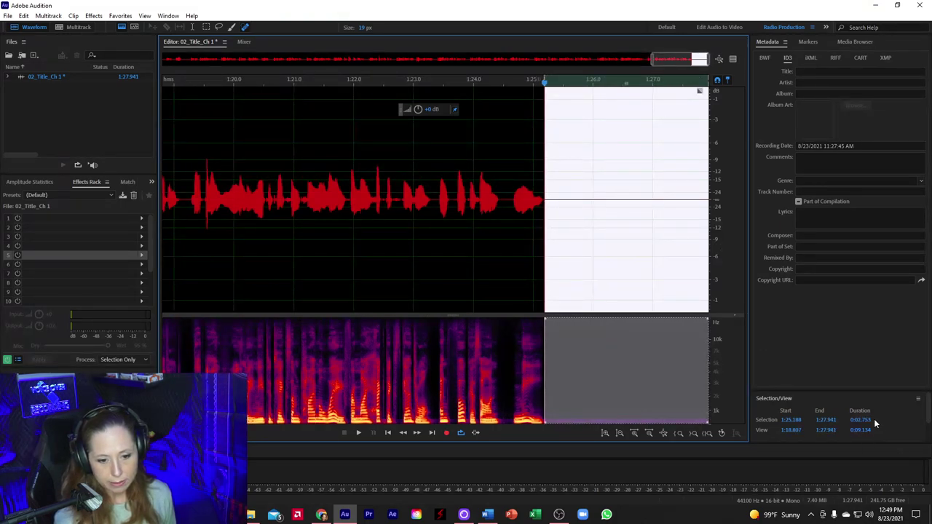
left_click(619, 266)
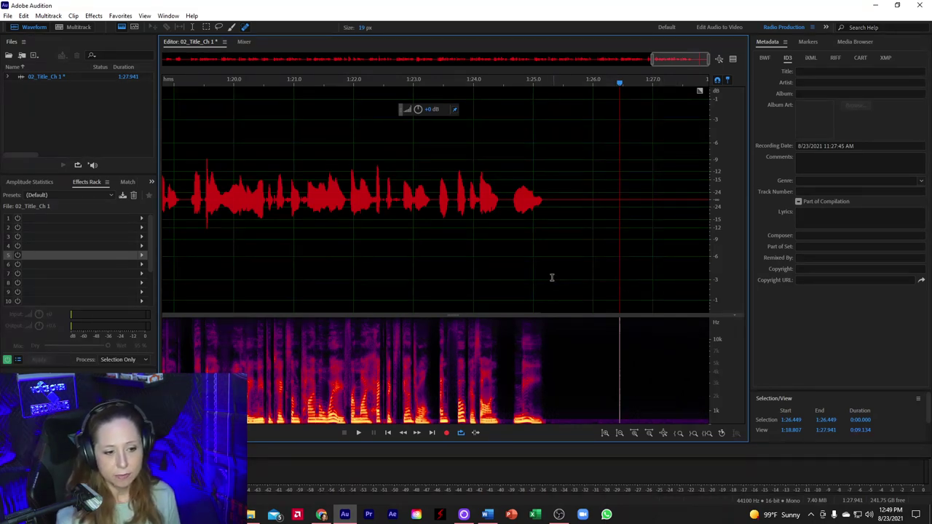
left_click_drag(548, 278, 745, 303)
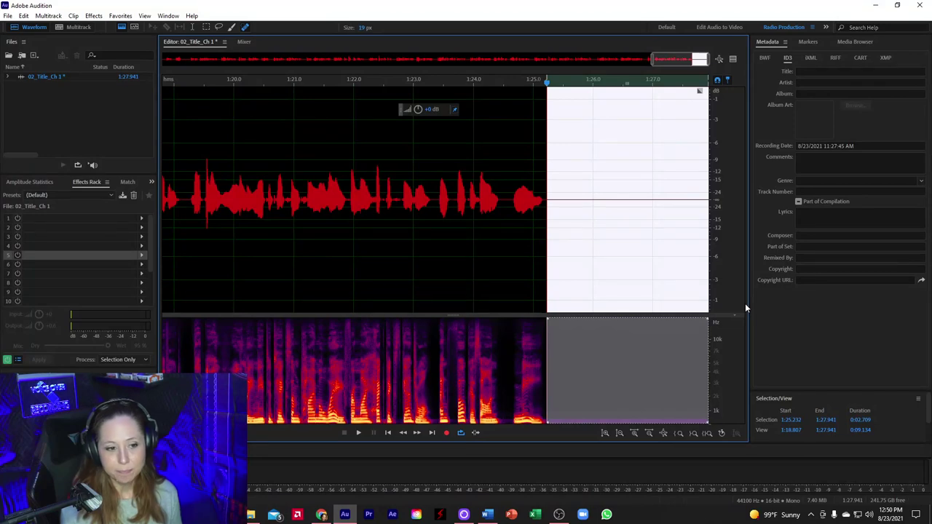
left_click(621, 248)
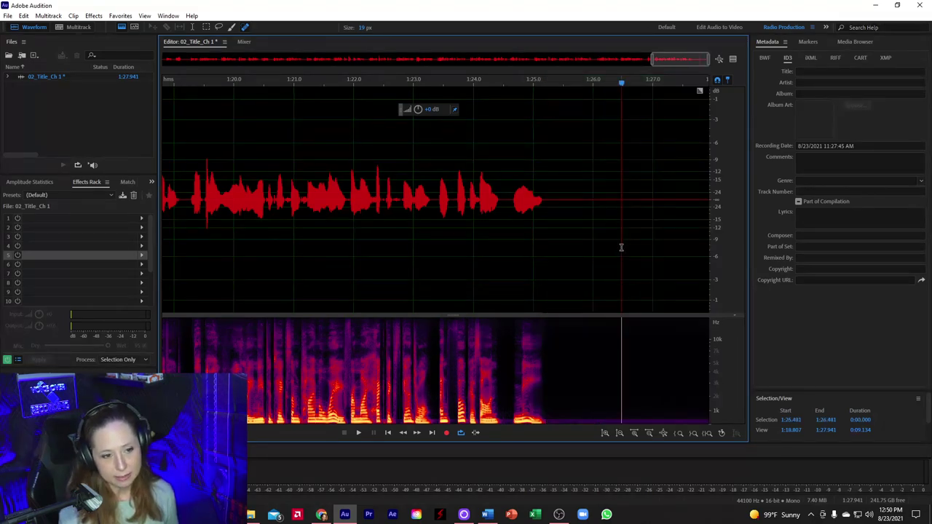
scroll(586, 235, "down", 3)
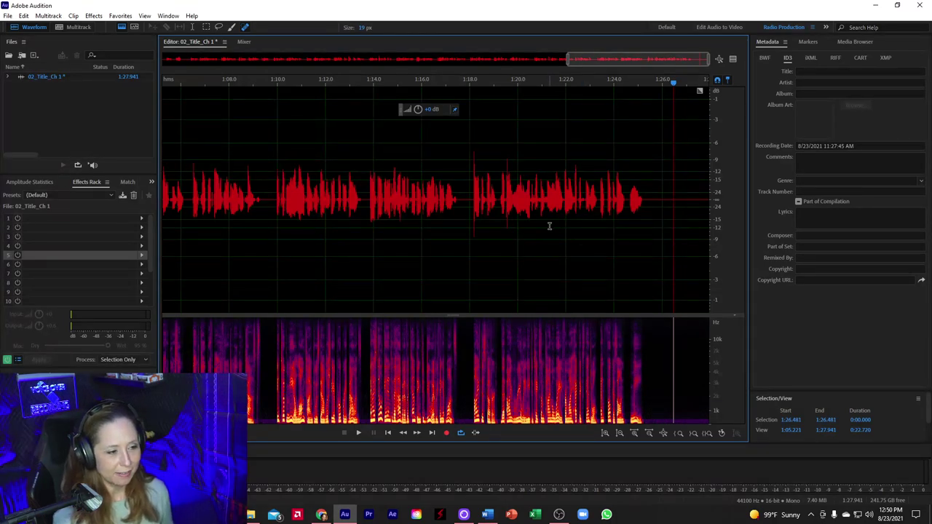
scroll(549, 225, "down", 3)
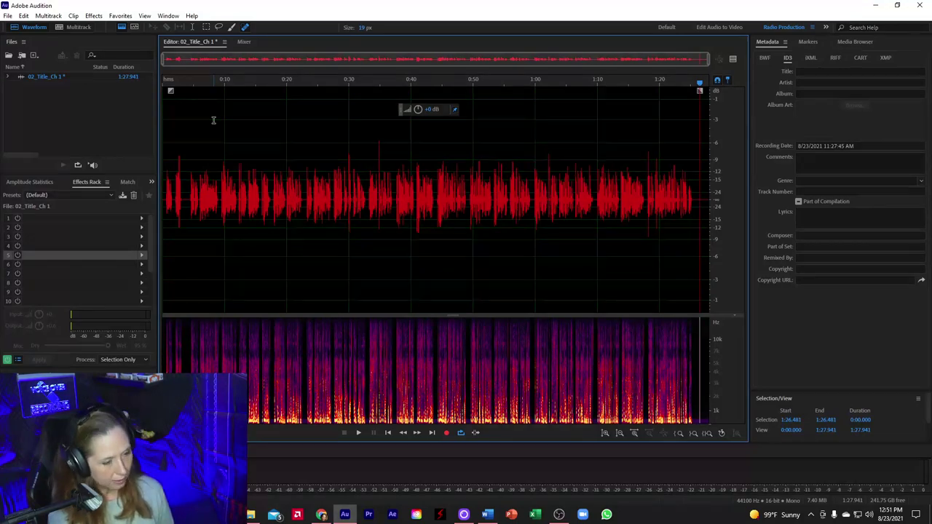
- Select the entire recording and hide then restore the Amplitude Statistics display
key("ctrl+a")
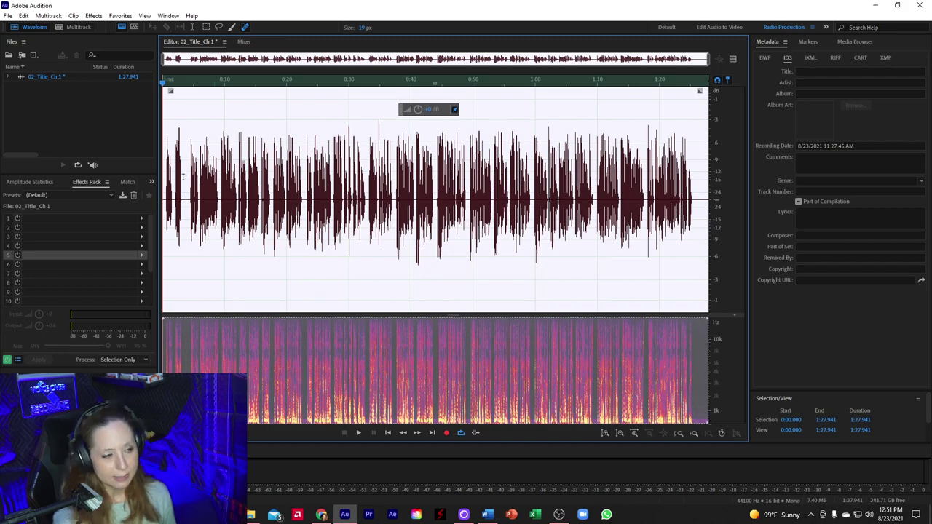
left_click(32, 181)
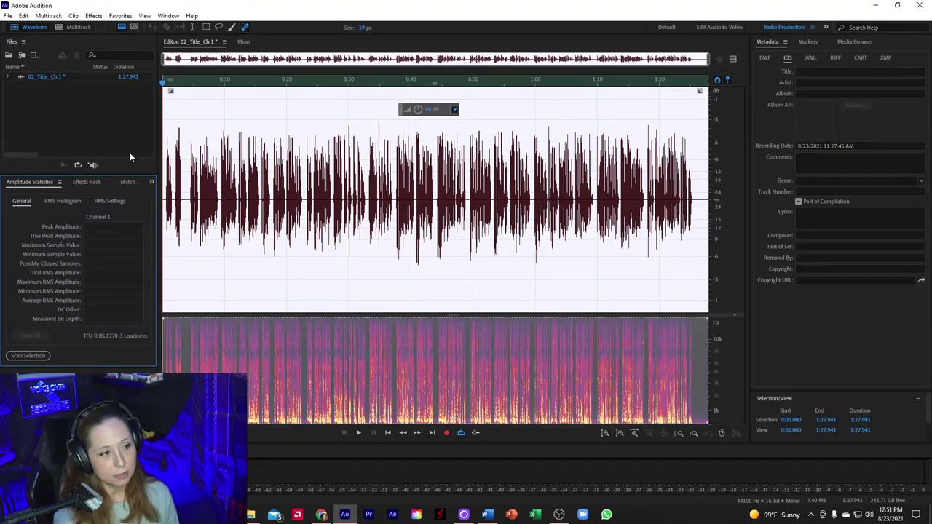
left_click(169, 15)
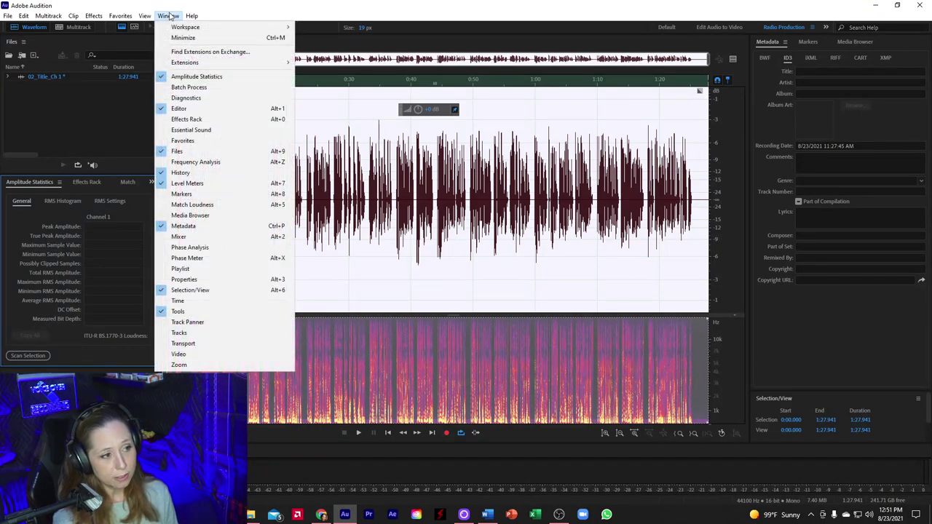
left_click(183, 76)
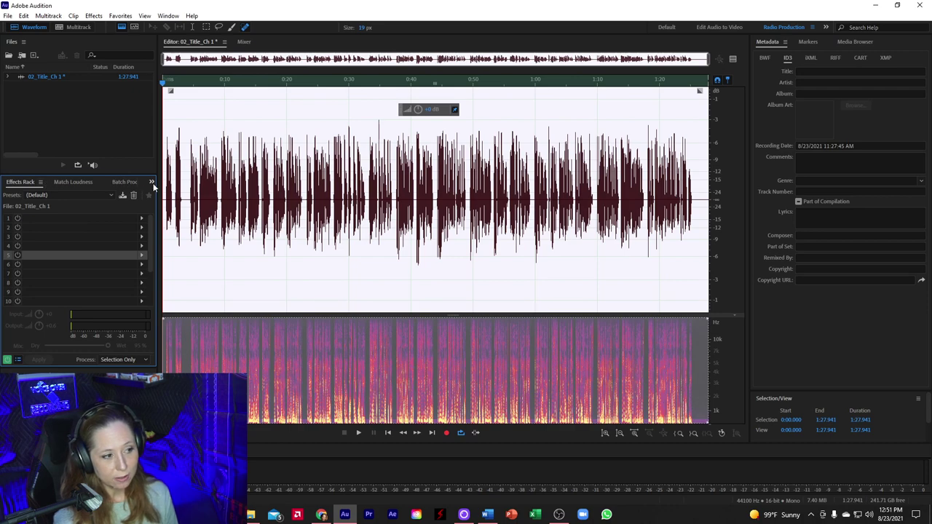
left_click(168, 15)
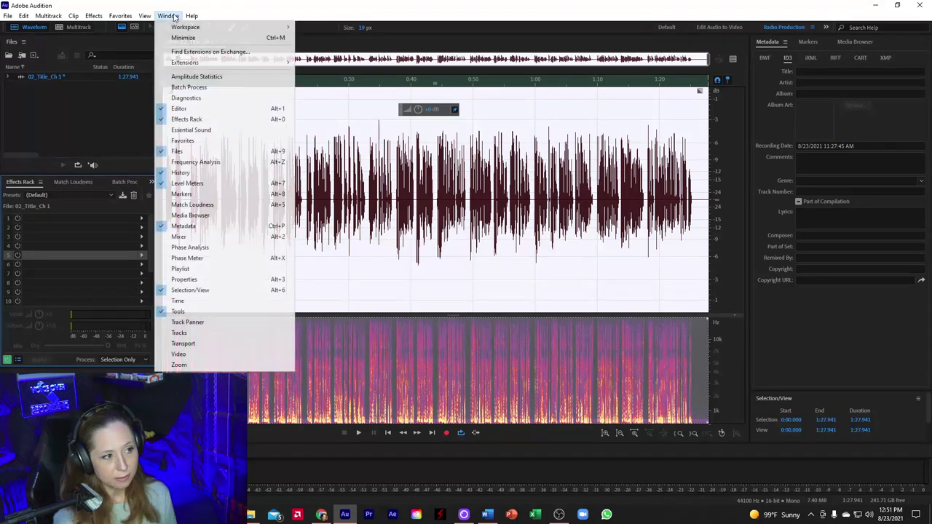
left_click(184, 77)
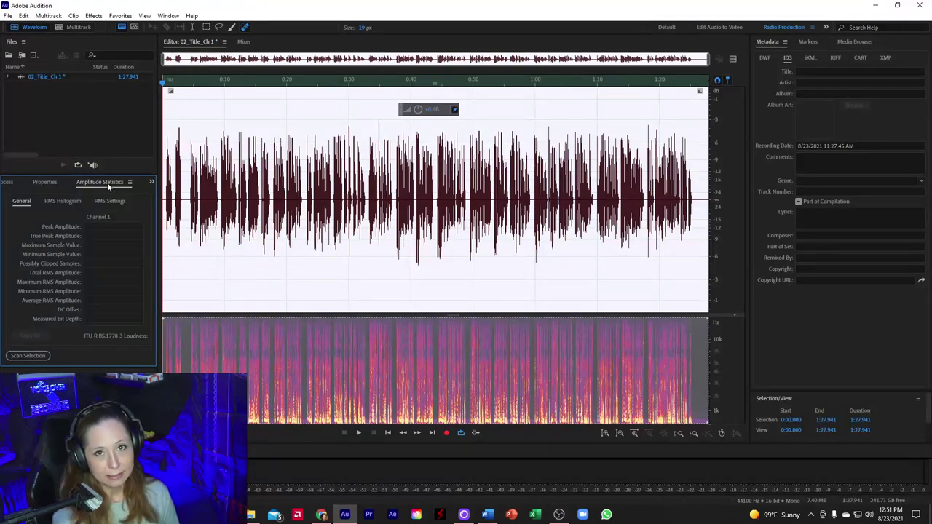
- Scan the amplitude statistics of the whole recording and examine the peak and total RMS amplitude
left_click(43, 182)
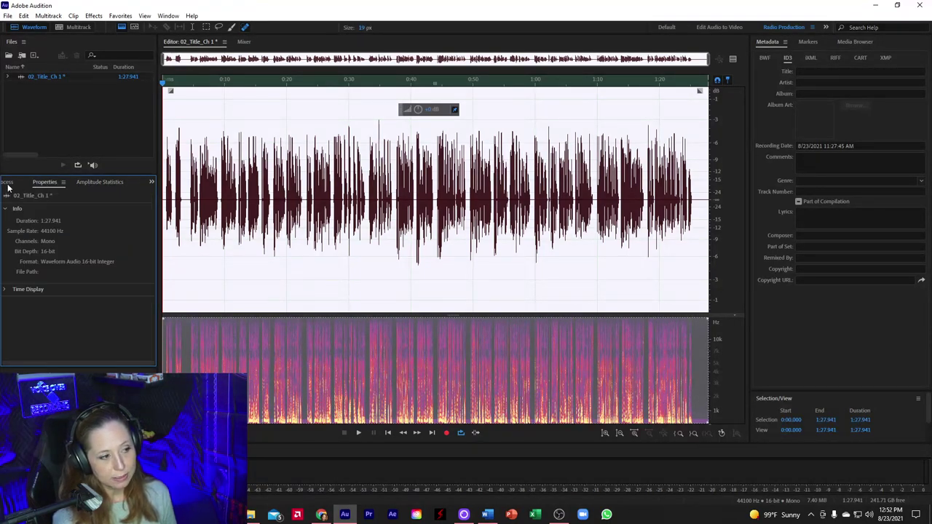
left_click(4, 183)
left_click(78, 182)
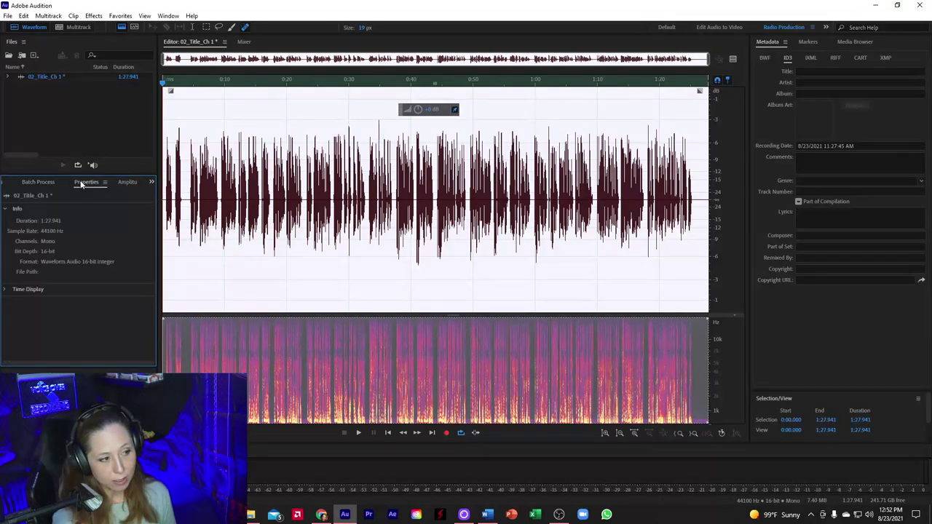
left_click(122, 182)
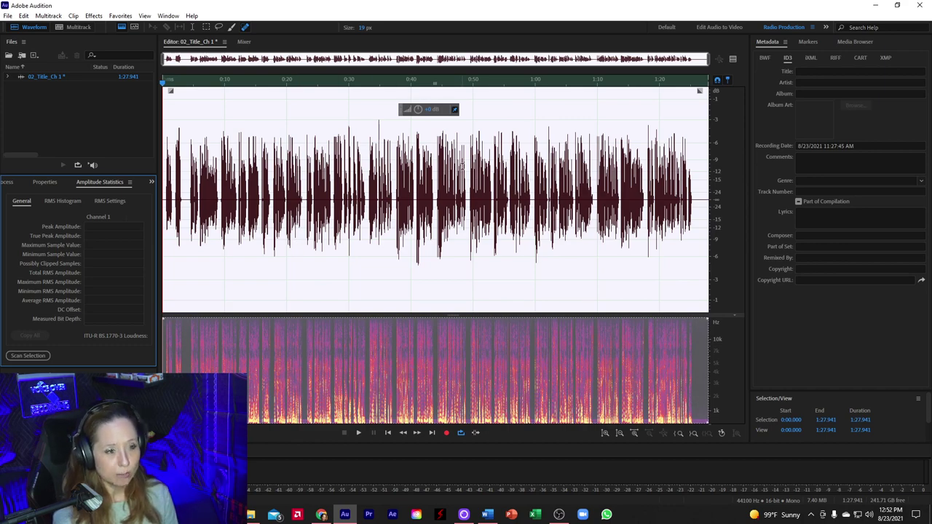
left_click(27, 355)
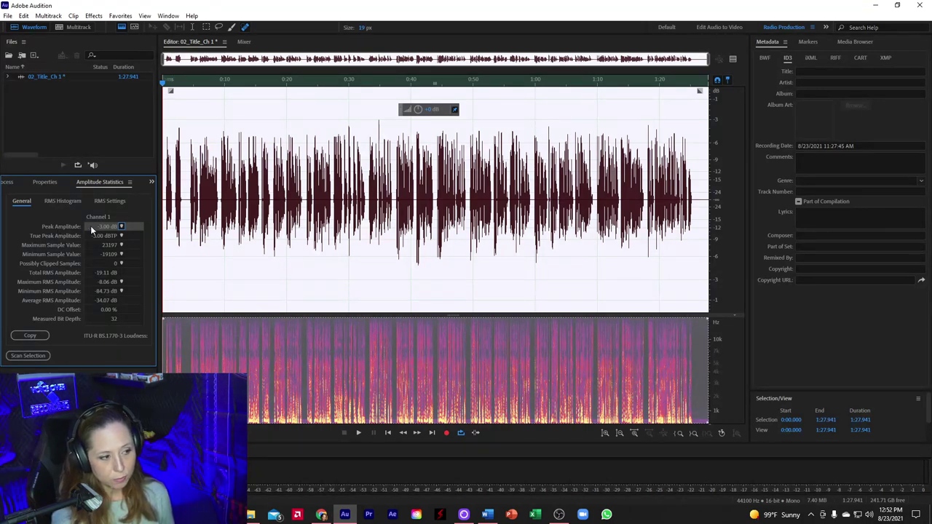
left_click(91, 272)
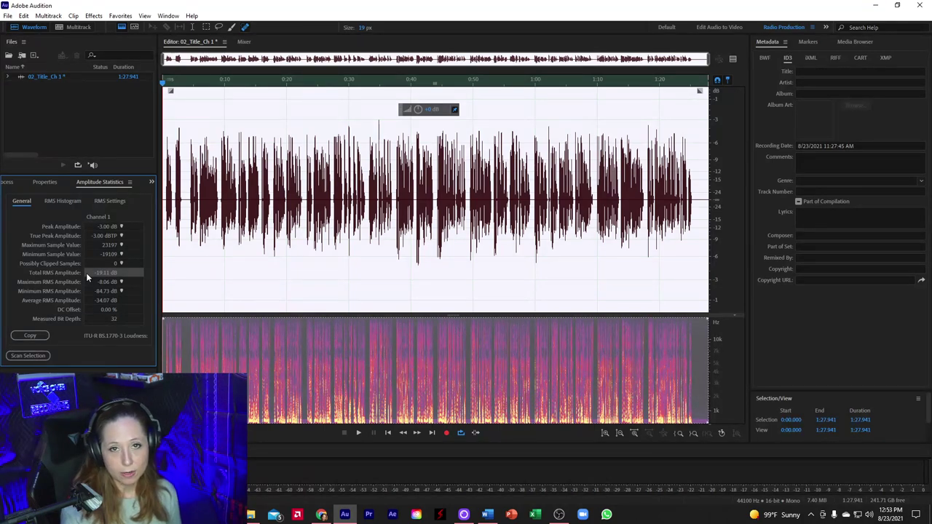
- Select the closing silence from about 1:25.2 to the end of the file and play it to check the noise floor
left_click(241, 249)
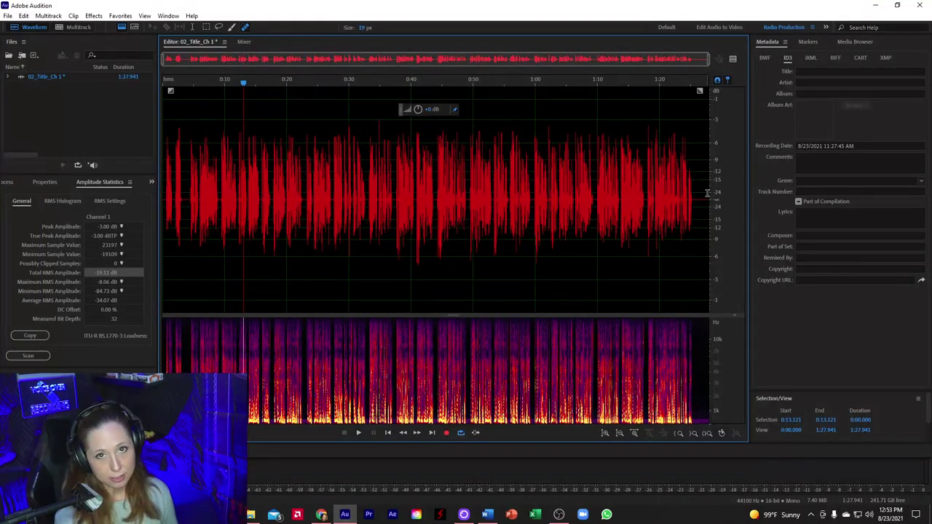
scroll(707, 192, "up", 5)
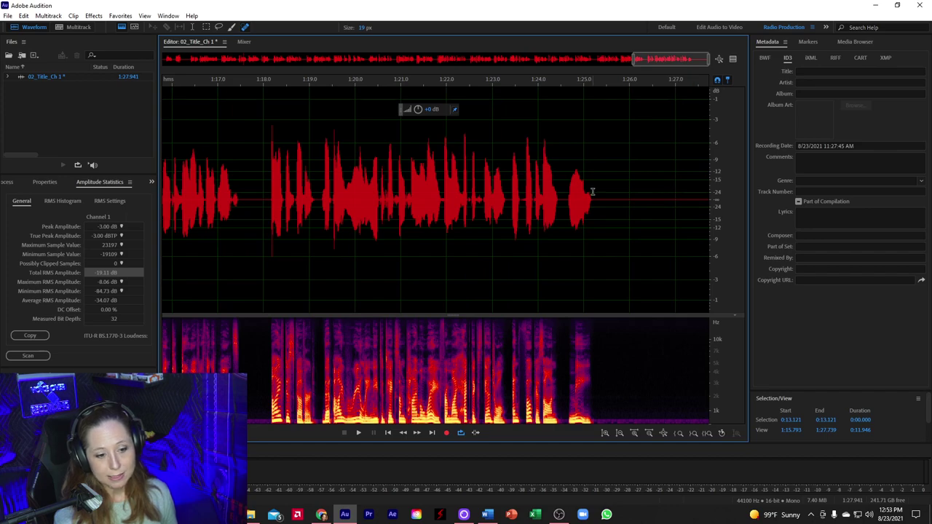
left_click_drag(593, 192, 735, 196)
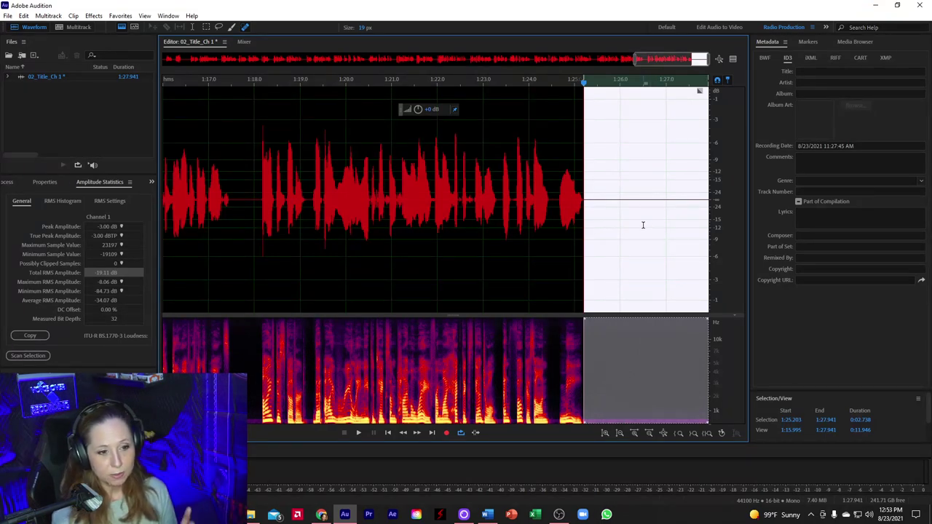
key("space")
scroll(583, 284, "up", 1)
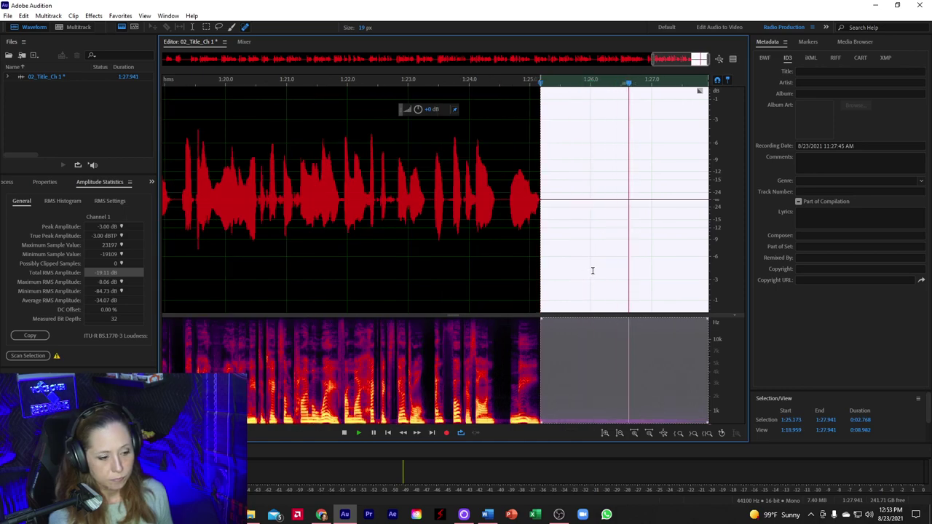
left_click(643, 285)
- Reselect the closing silence from 1:25.232 to the end, just past the last word, and listen to it again
scroll(493, 306, "up", 3)
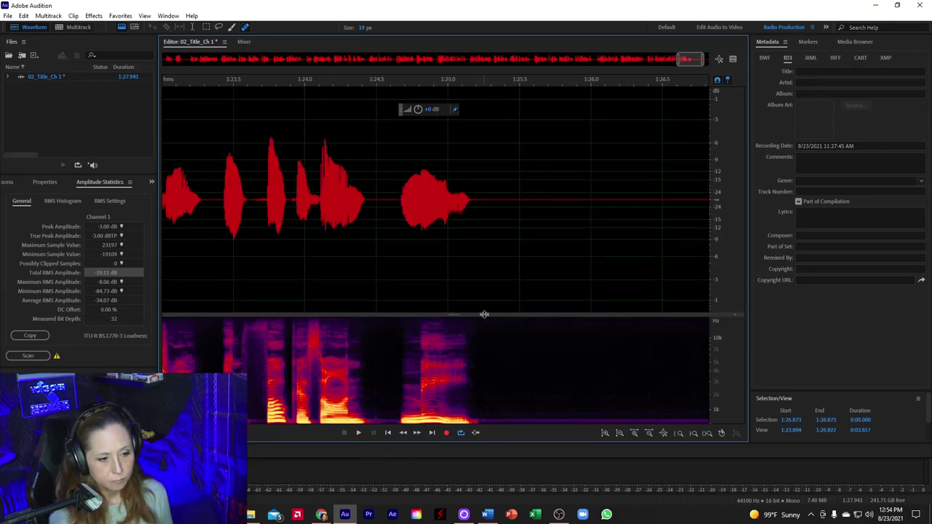
left_click_drag(481, 308, 874, 293)
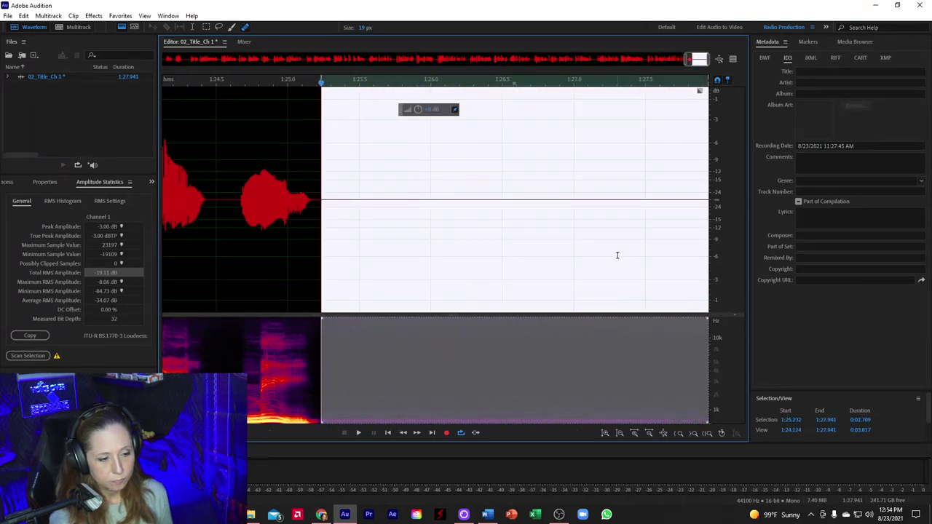
scroll(616, 255, "down", 3)
key("space")
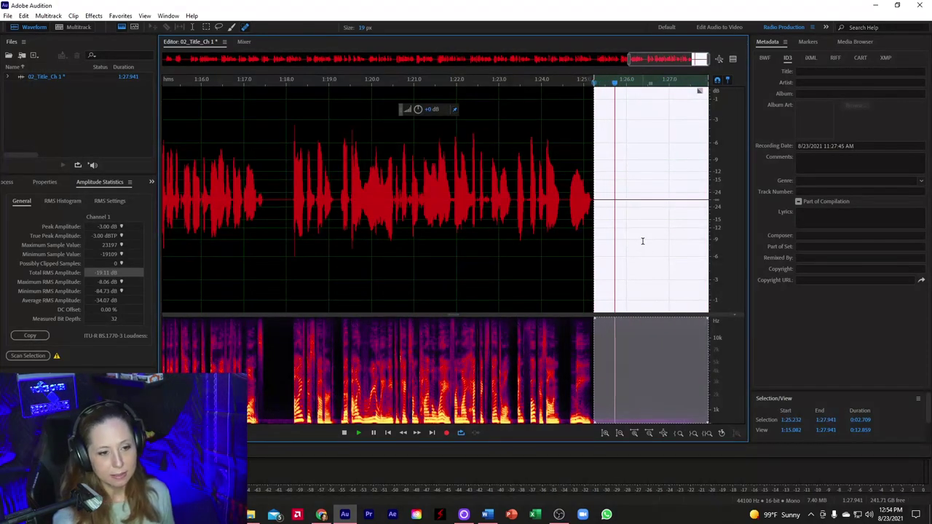
key("space")
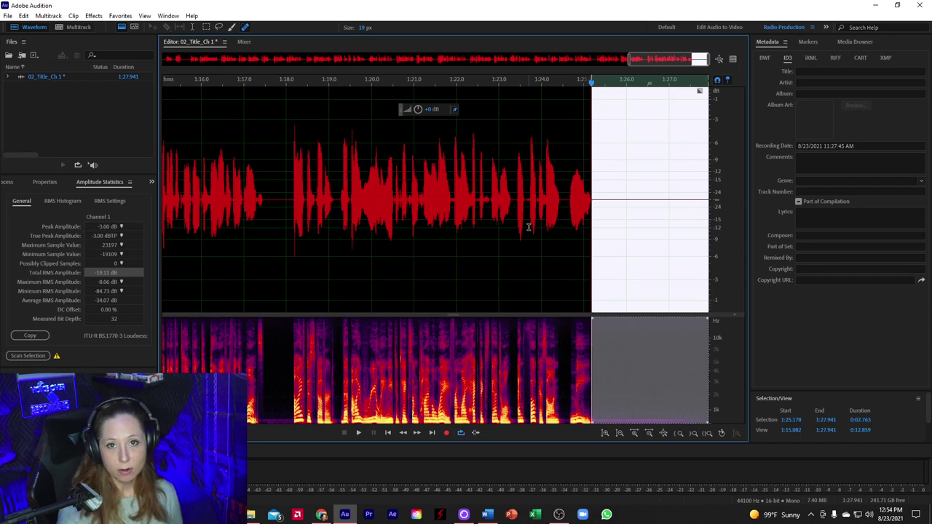